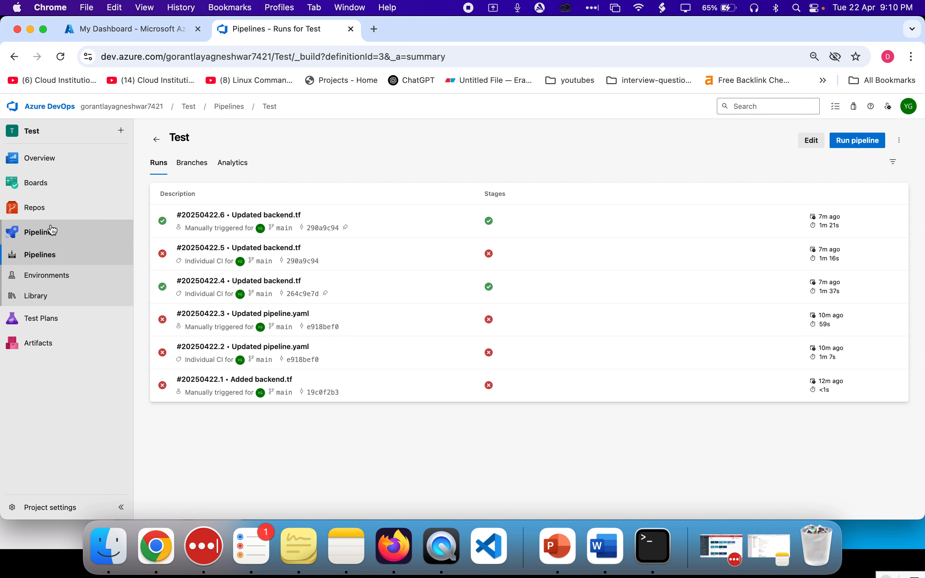
Open the repository files and view pipeline.yaml and main.tf
{"action": "left_click", "coordinate": [50, 209]}
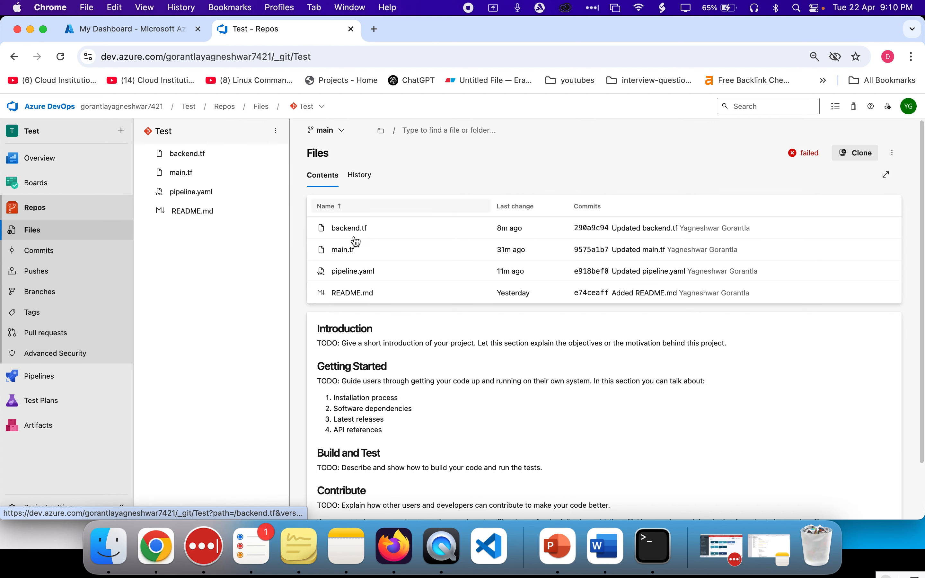
{"action": "left_click", "coordinate": [190, 194]}
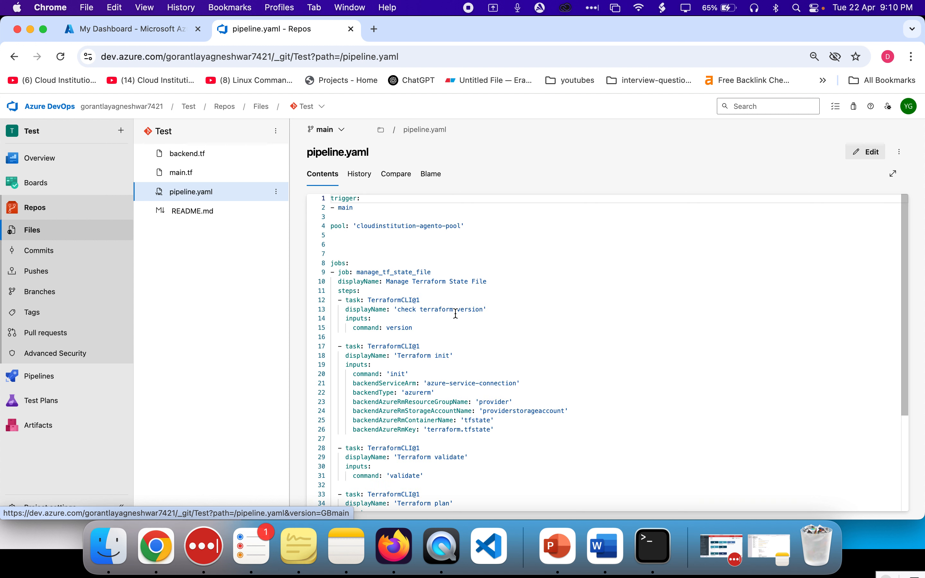
{"action": "left_click", "coordinate": [188, 178]}
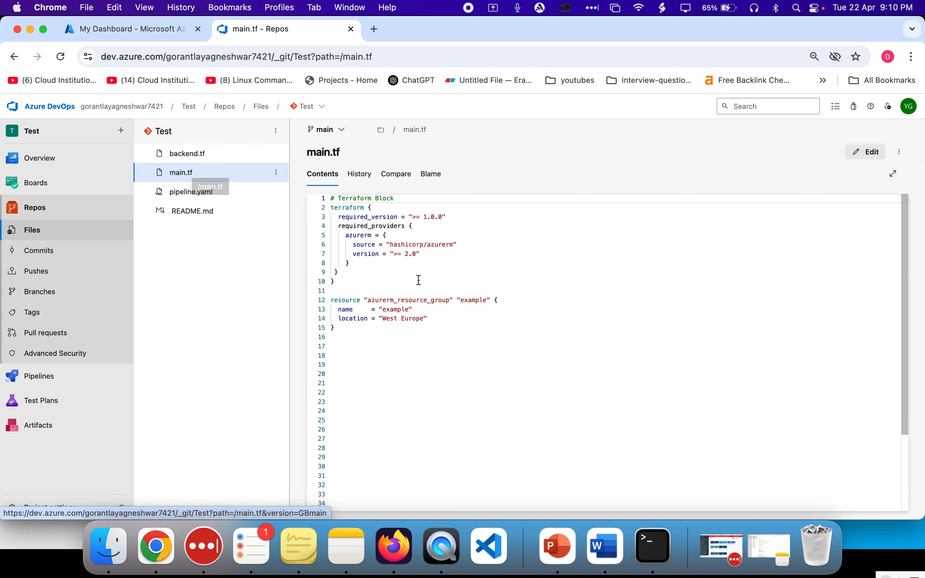
Review the Terraform block and resource group definition in main.tf
{"action": "left_click_drag", "start_coordinate": [383, 337], "coordinate": [332, 197]}
{"action": "left_click", "coordinate": [355, 198]}
{"action": "double_click", "coordinate": [356, 198]}
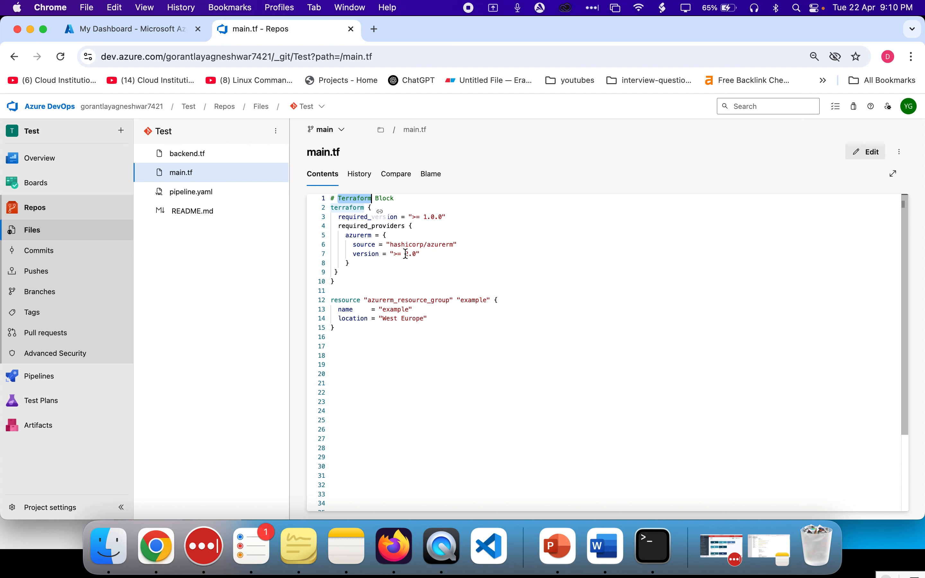
{"action": "left_click", "coordinate": [395, 279]}
{"action": "triple_click", "coordinate": [339, 212]}
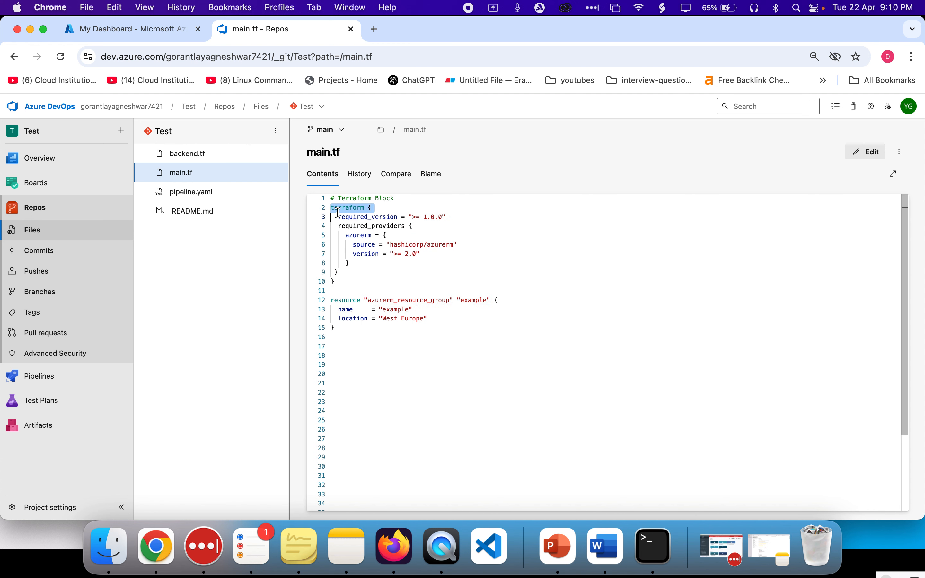
{"action": "left_click", "coordinate": [381, 209]}
{"action": "left_click", "coordinate": [350, 265]}
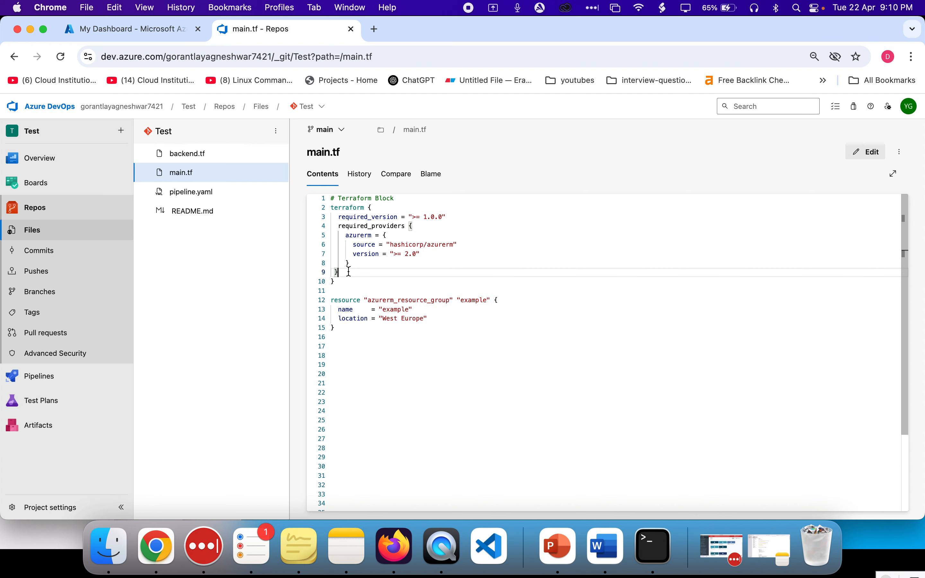
{"action": "left_click_drag", "start_coordinate": [350, 255], "coordinate": [318, 239]}
{"action": "left_click", "coordinate": [492, 253]}
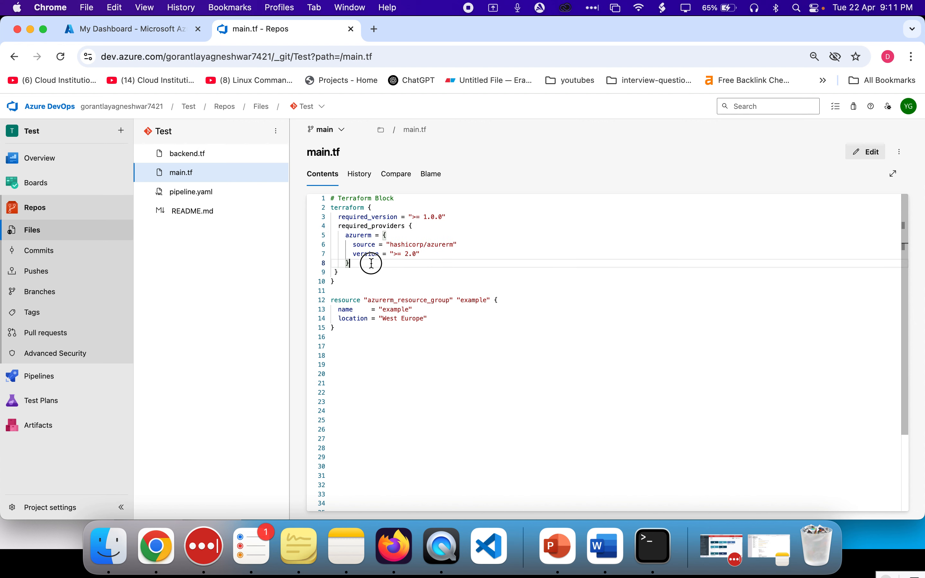
{"action": "left_click_drag", "start_coordinate": [369, 263], "coordinate": [326, 229]}
{"action": "left_click", "coordinate": [377, 302]}
{"action": "double_click", "coordinate": [377, 302]}
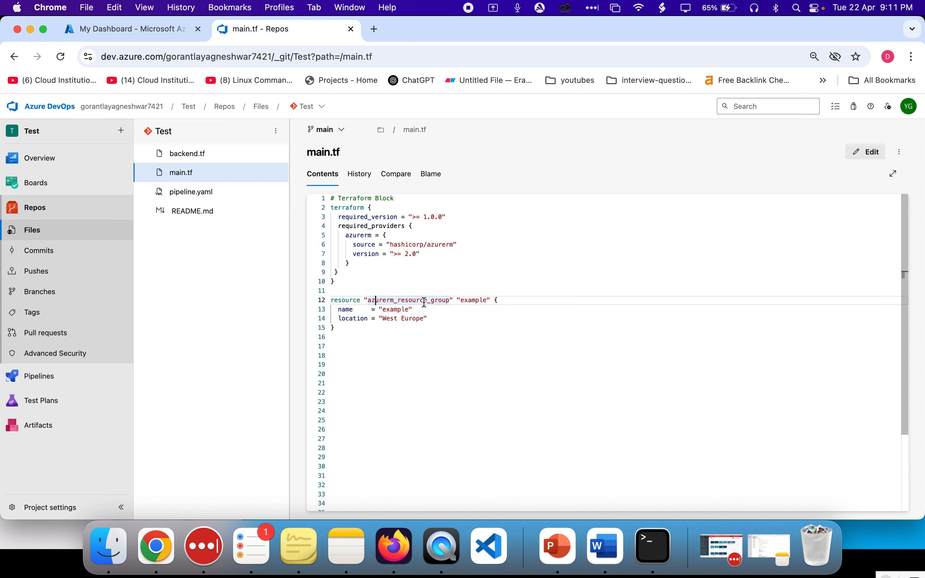
{"action": "left_click", "coordinate": [470, 300]}
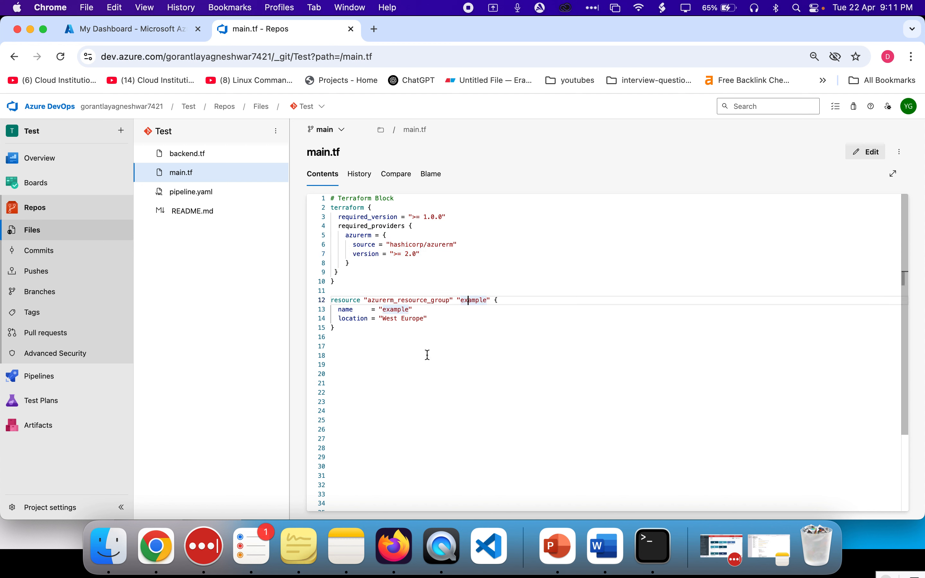
{"action": "left_click_drag", "start_coordinate": [385, 331], "coordinate": [339, 274]}
{"action": "left_click", "coordinate": [354, 306]}
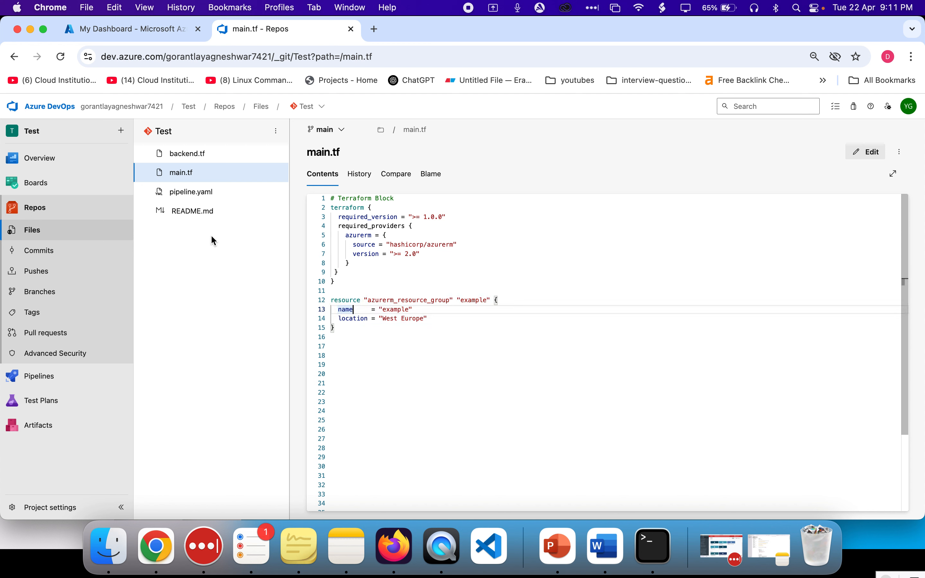
Remove the blank lines between the pool and jobs entries in pipeline.yaml and commit the change to main
{"action": "left_click", "coordinate": [194, 192]}
{"action": "scroll", "coordinate": [451, 222], "scroll_direction": "down", "scroll_amount": 5}
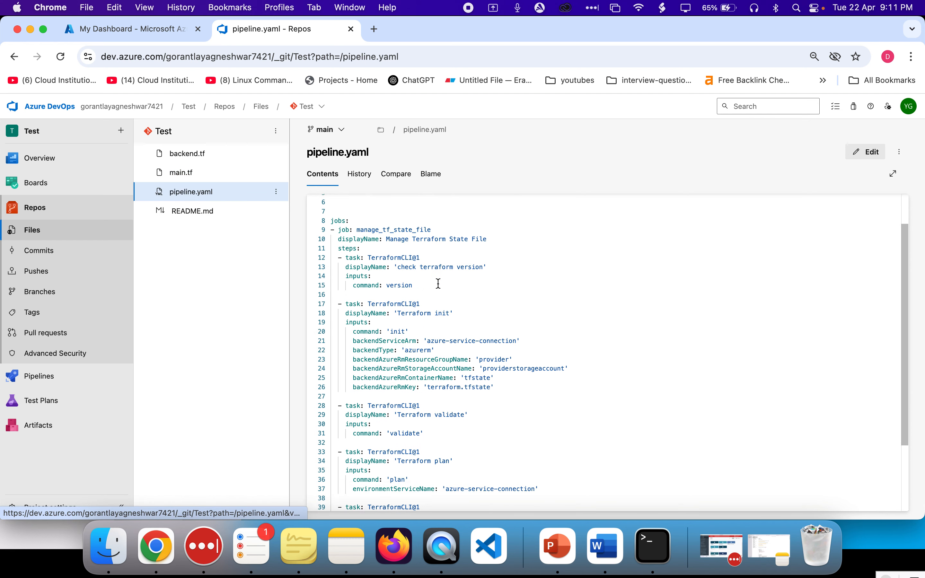
{"action": "scroll", "coordinate": [439, 283], "scroll_direction": "up", "scroll_amount": 5}
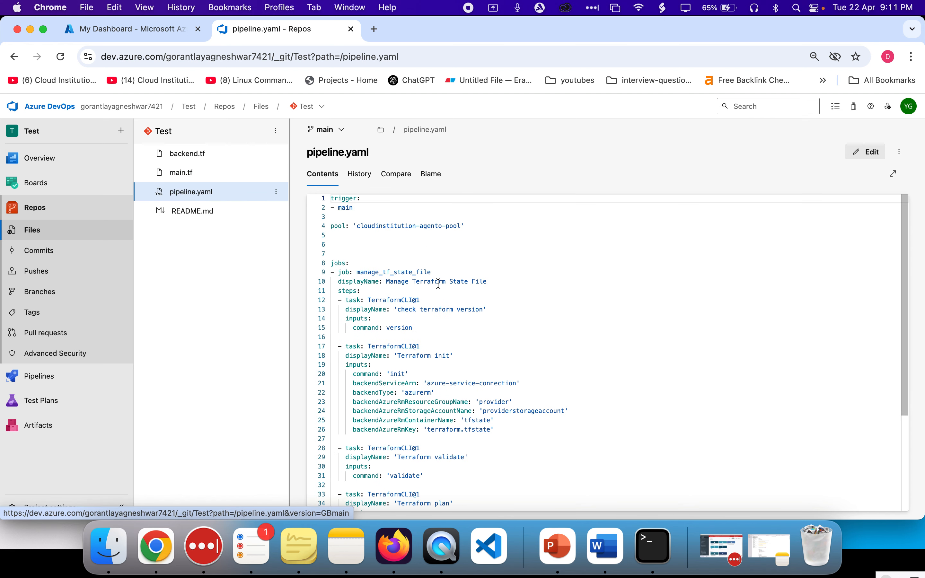
{"action": "left_click", "coordinate": [383, 234]}
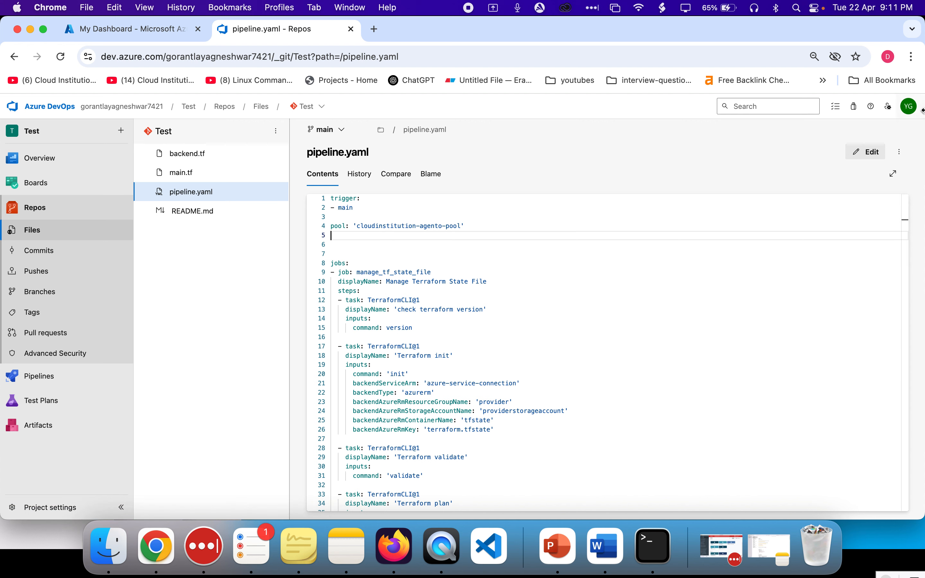
{"action": "left_click", "coordinate": [869, 153]}
{"action": "key", "text": "Down"}
{"action": "type", "text": "\\"}
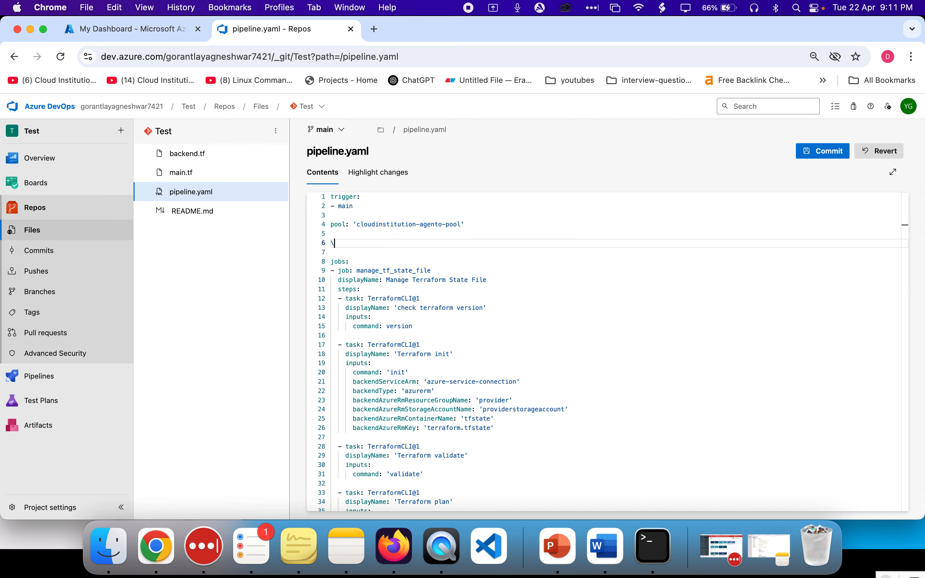
{"action": "key", "text": "Delete"}
{"action": "key", "text": "BackSpace"}
{"action": "key", "text": "BackSpace"}
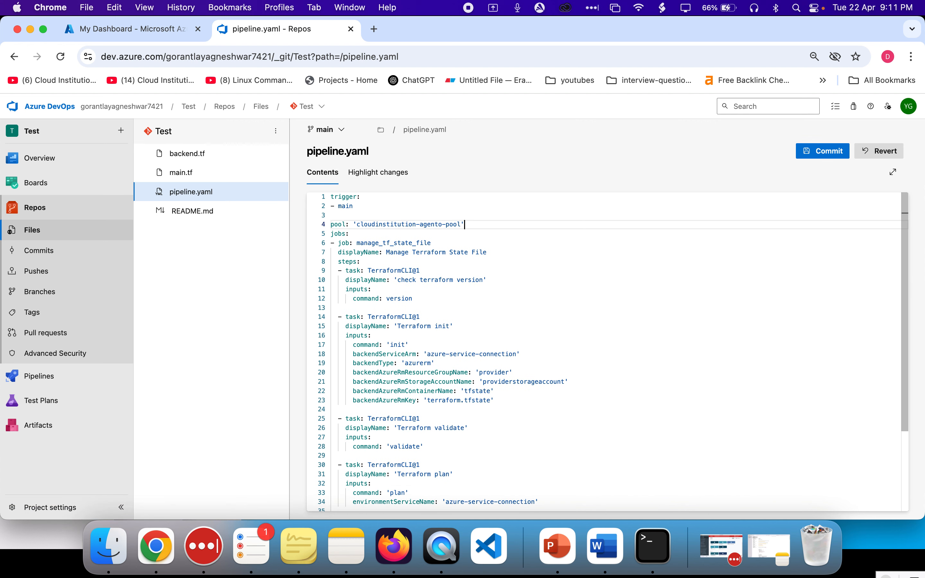
{"action": "left_click", "coordinate": [830, 154]}
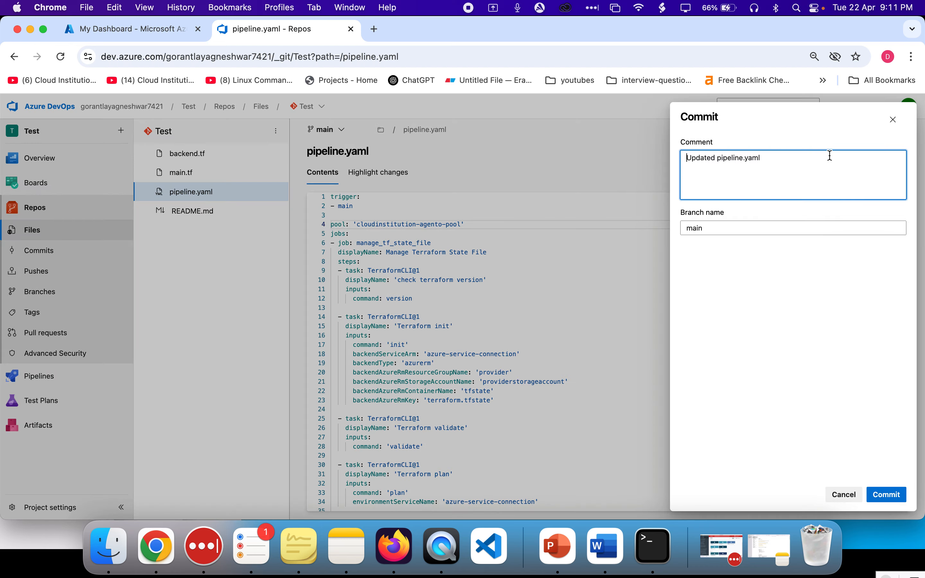
{"action": "left_click", "coordinate": [897, 499]}
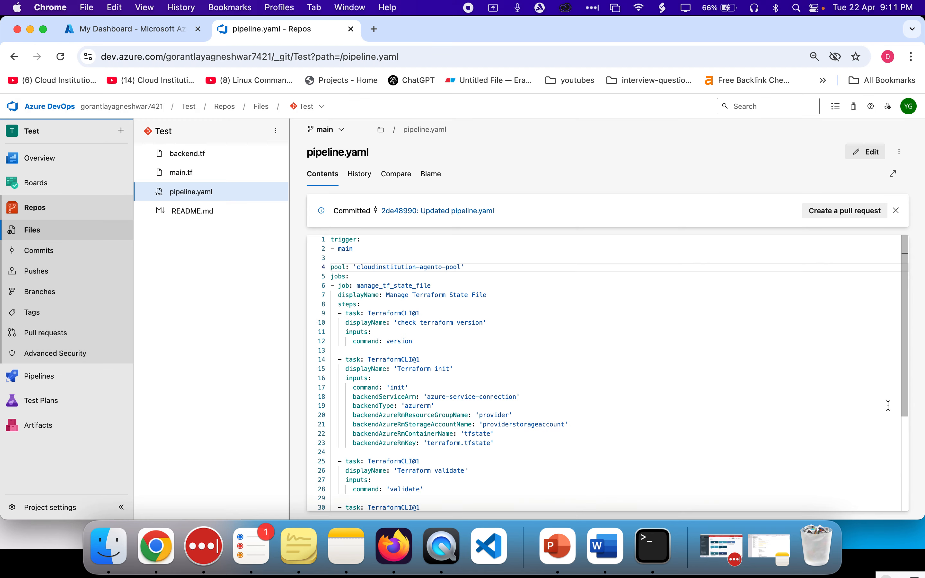
Examine the trigger and pool entries in the committed pipeline.yaml
{"action": "double_click", "coordinate": [344, 250]}
{"action": "scroll", "coordinate": [410, 286], "scroll_direction": "up", "scroll_amount": 5}
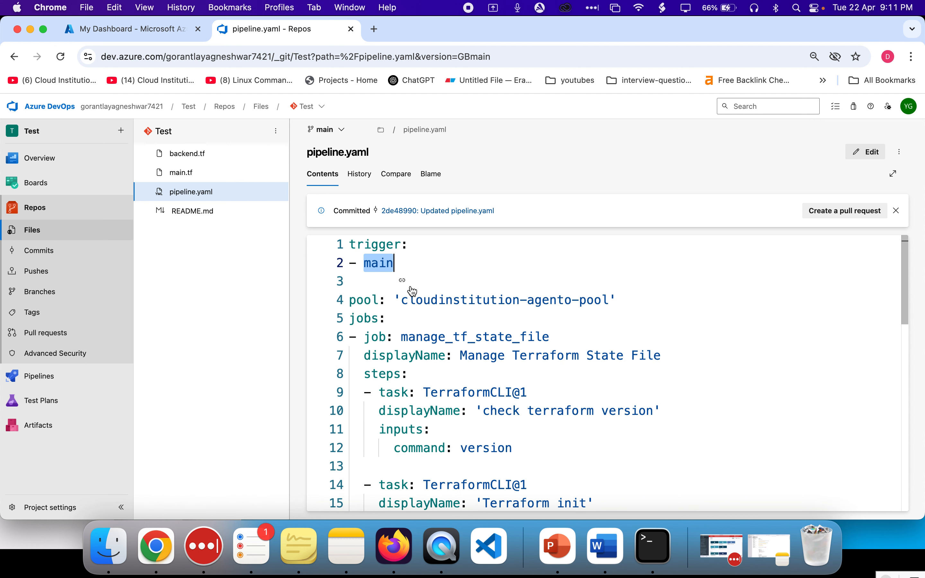
{"action": "left_click_drag", "start_coordinate": [361, 301], "coordinate": [593, 299]}
{"action": "left_click", "coordinate": [595, 300]}
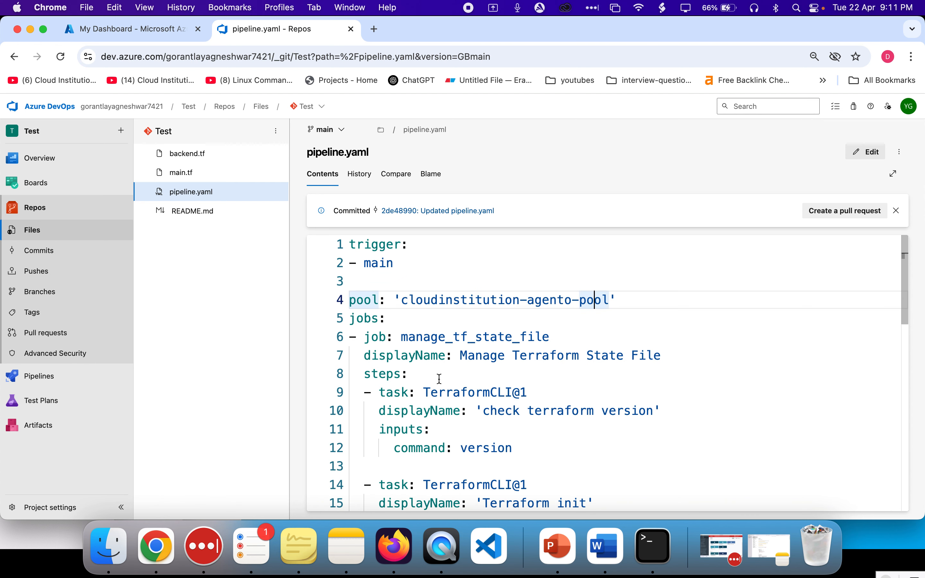
Open the project's agent pools settings in a new tab and inspect the cloudinstitution-agento-pool
{"action": "left_click", "coordinate": [38, 508], "text": "super"}
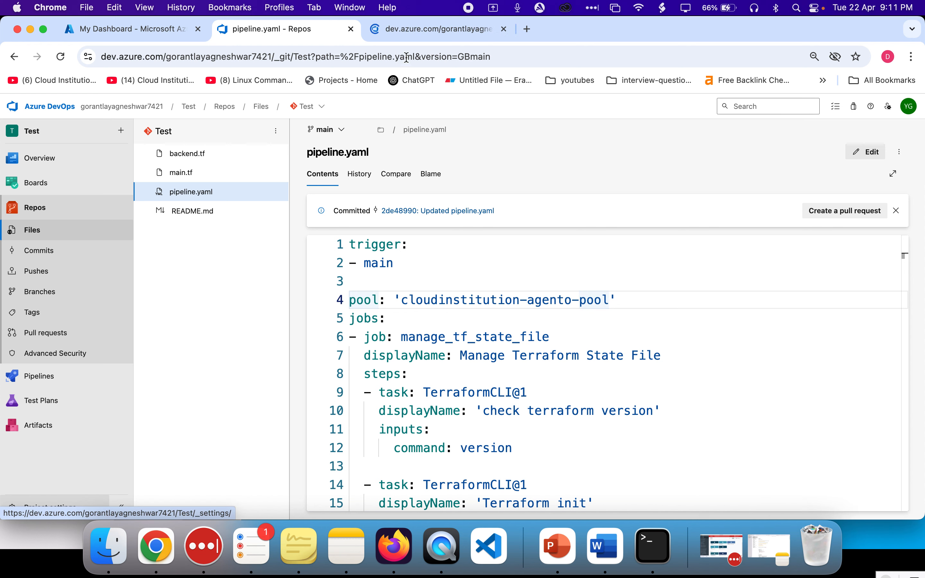
{"action": "left_click", "coordinate": [400, 30]}
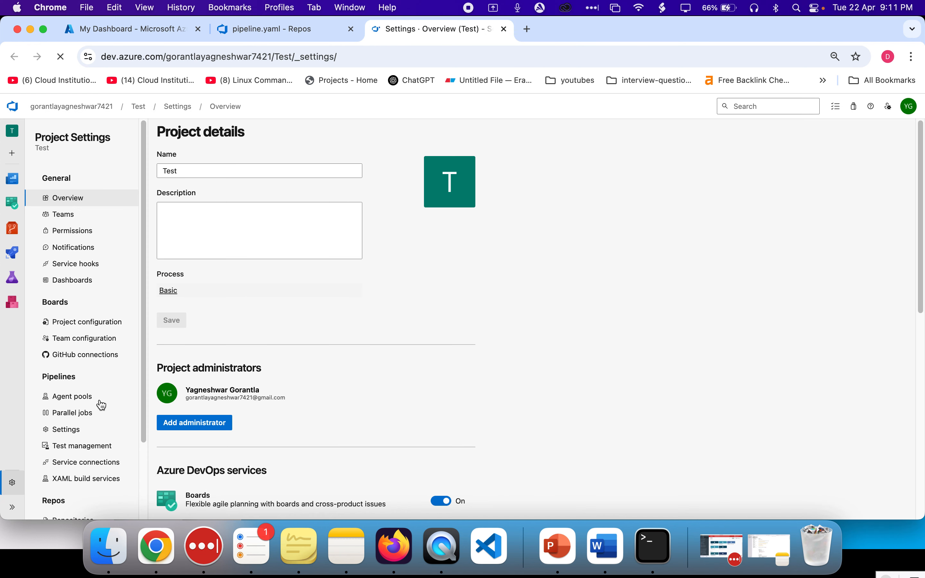
{"action": "left_click", "coordinate": [85, 402]}
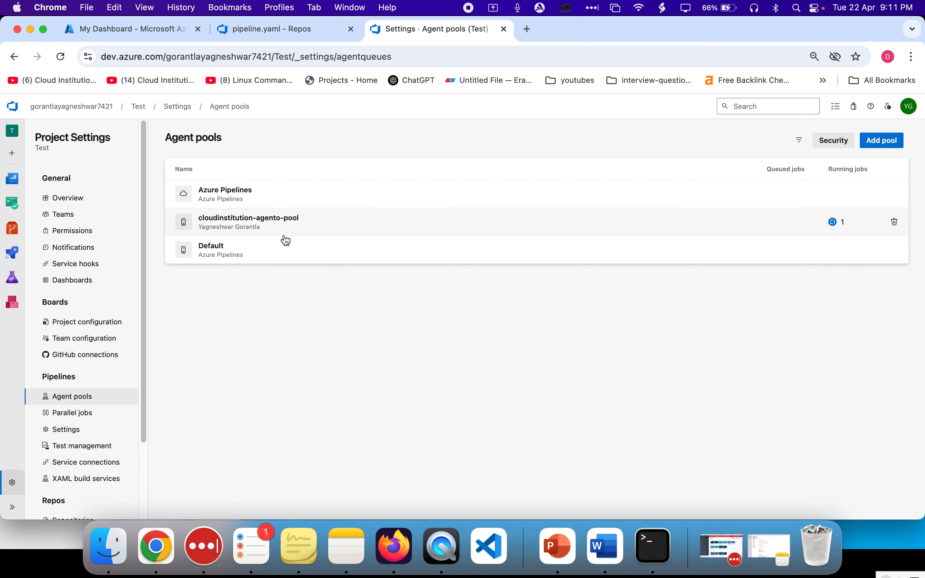
{"action": "left_click", "coordinate": [457, 213]}
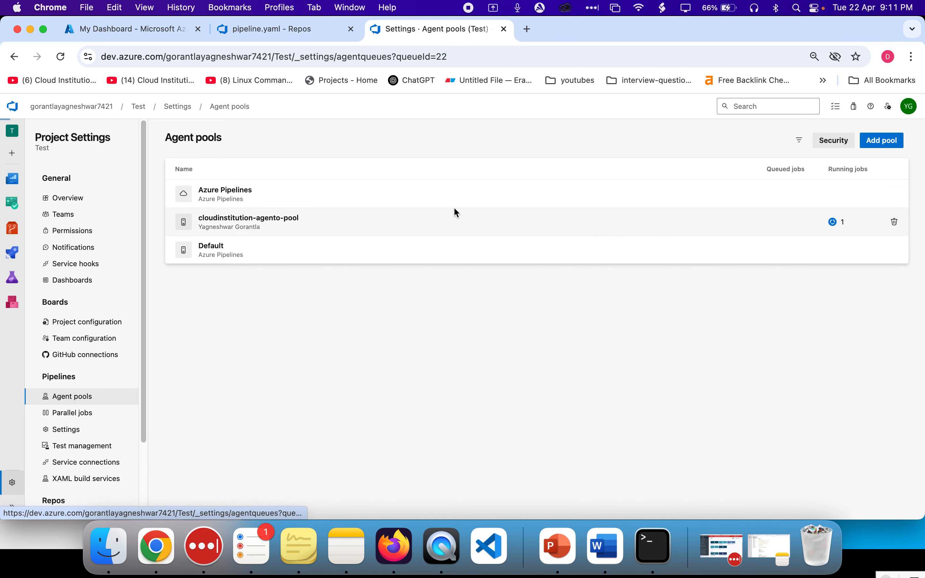
Open the pipeline run triggered by the commit and view its job logs
{"action": "left_click", "coordinate": [319, 219]}
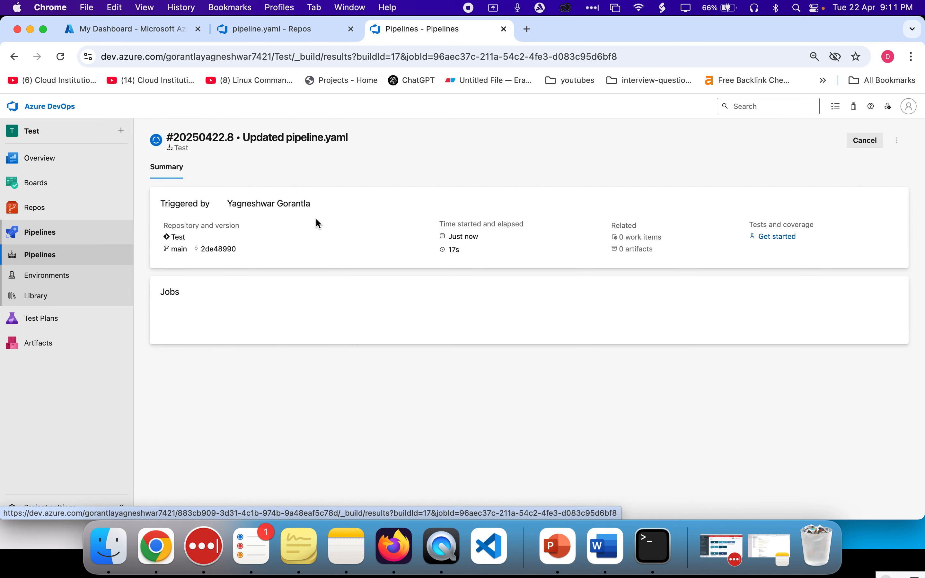
{"action": "left_click", "coordinate": [300, 333]}
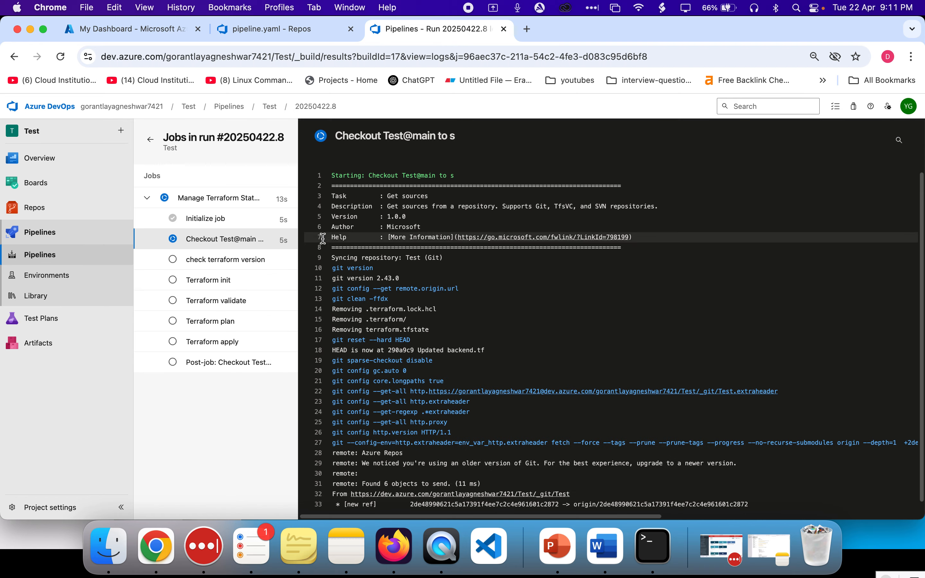
Set the pipeline trigger to none in pipeline.yaml and commit the change to main
{"action": "left_click", "coordinate": [275, 35]}
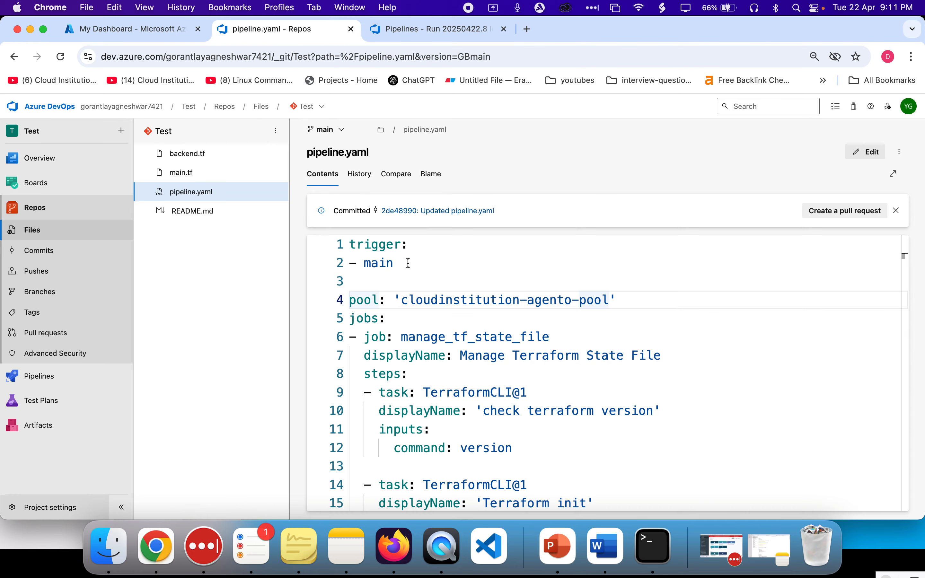
{"action": "left_click", "coordinate": [866, 152]}
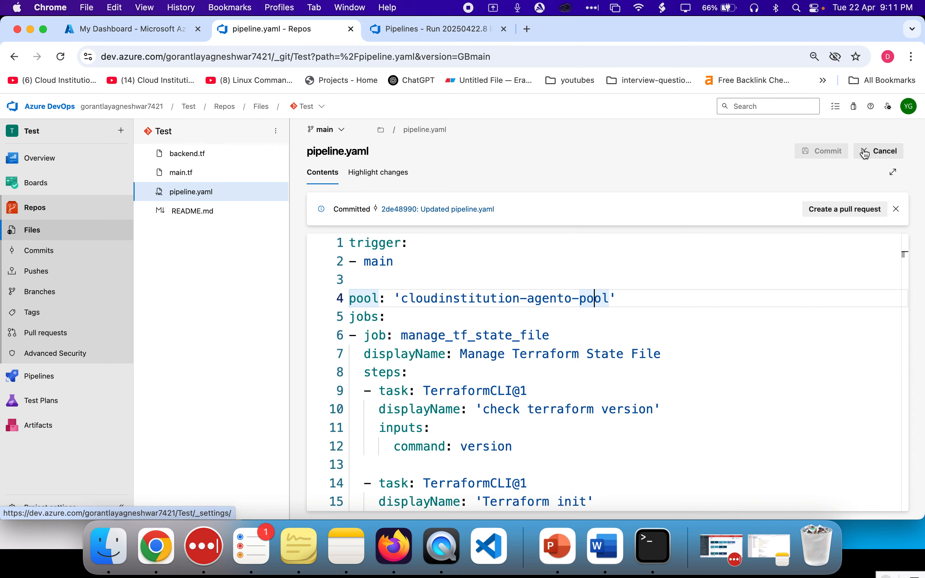
{"action": "double_click", "coordinate": [406, 261]}
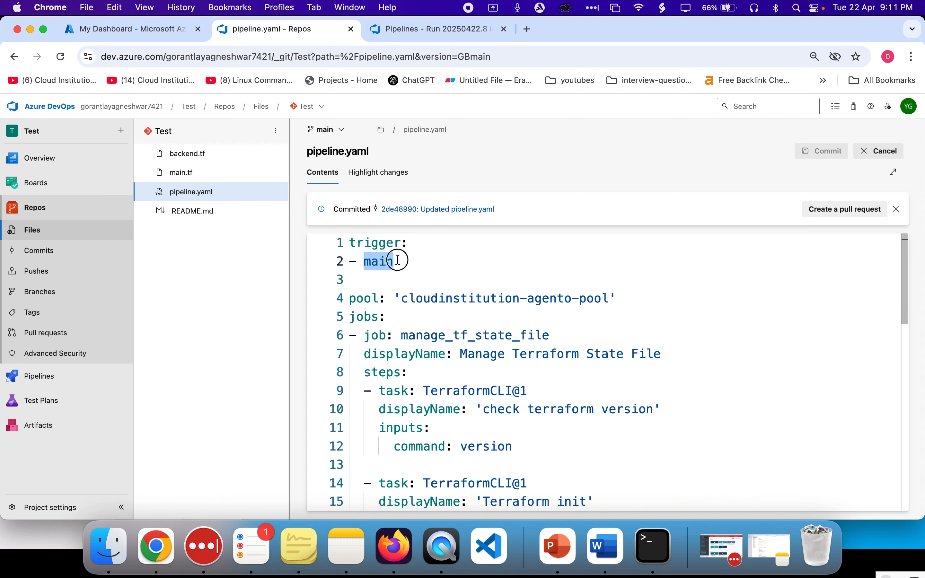
{"action": "left_click_drag", "start_coordinate": [401, 261], "coordinate": [337, 263]}
{"action": "key", "text": "BackSpace"}
{"action": "key", "text": "BackSpace"}
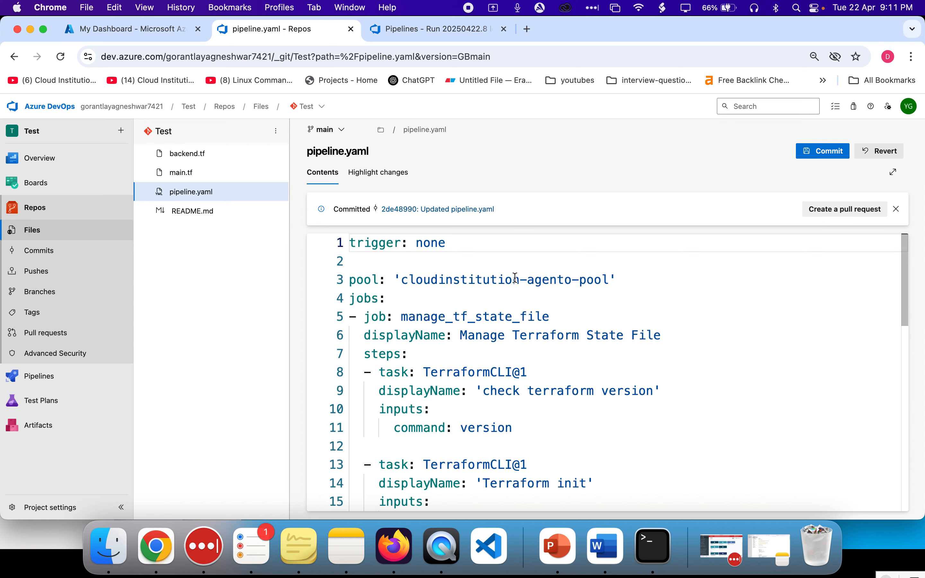
{"action": "left_click", "coordinate": [496, 294]}
{"action": "left_click", "coordinate": [826, 151]}
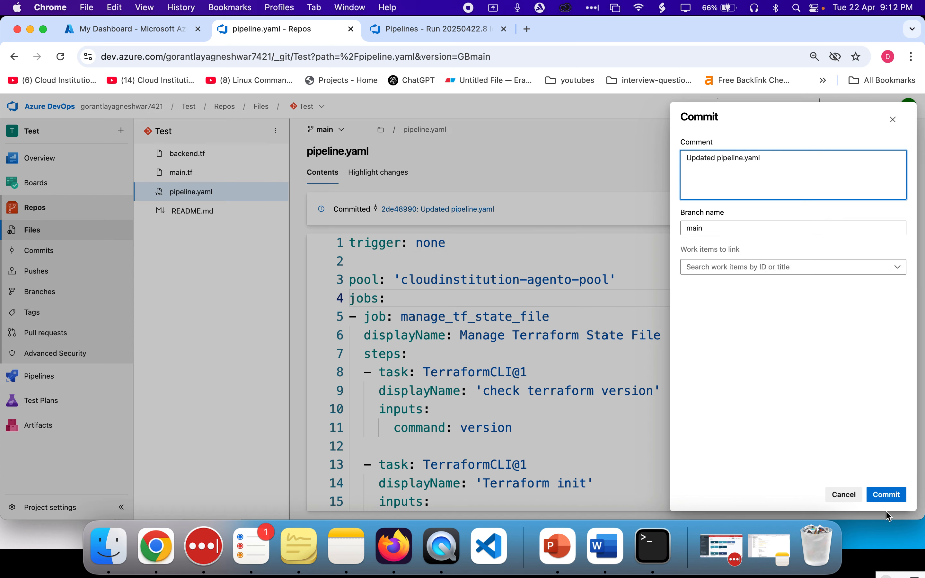
{"action": "left_click", "coordinate": [888, 501]}
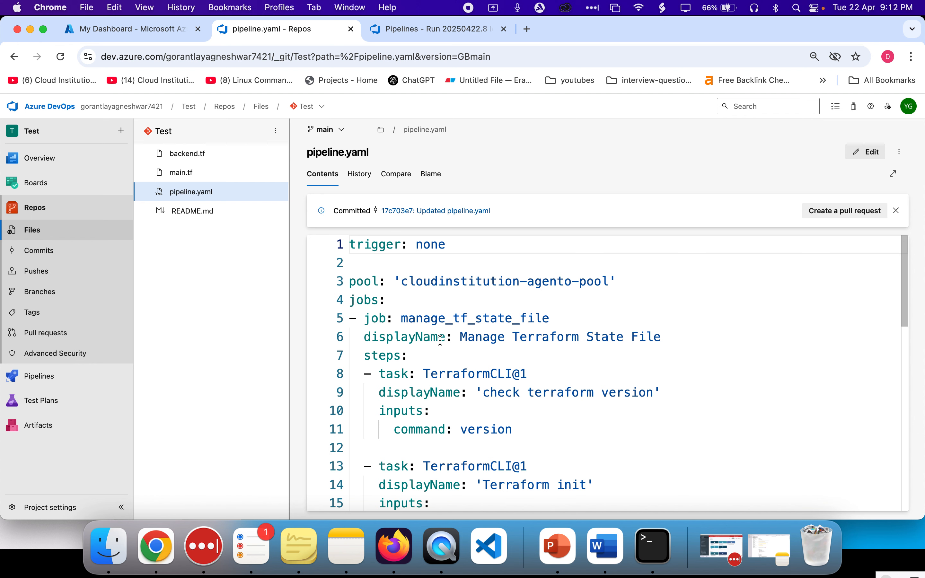
Review the pool setting in the updated pipeline.yaml
{"action": "double_click", "coordinate": [362, 300]}
{"action": "double_click", "coordinate": [359, 281]}
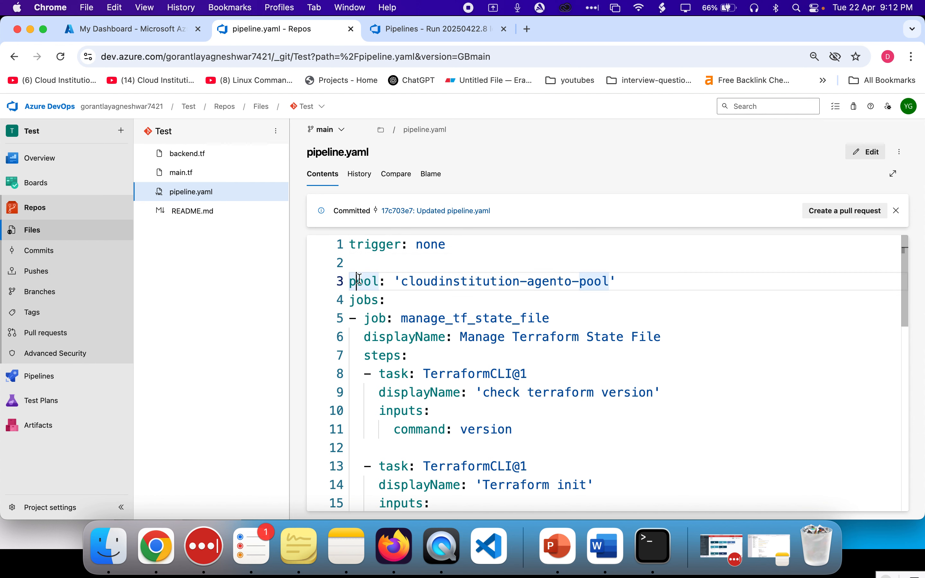
{"action": "left_click", "coordinate": [484, 283]}
{"action": "triple_click", "coordinate": [484, 281]}
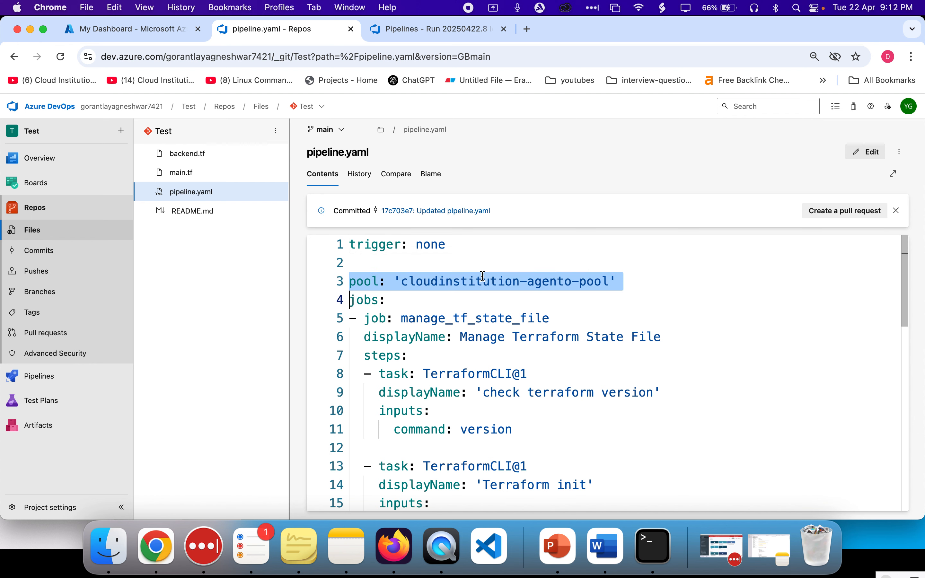
Switch to the pipeline run tab and return to the run's summary page
{"action": "left_click", "coordinate": [419, 23]}
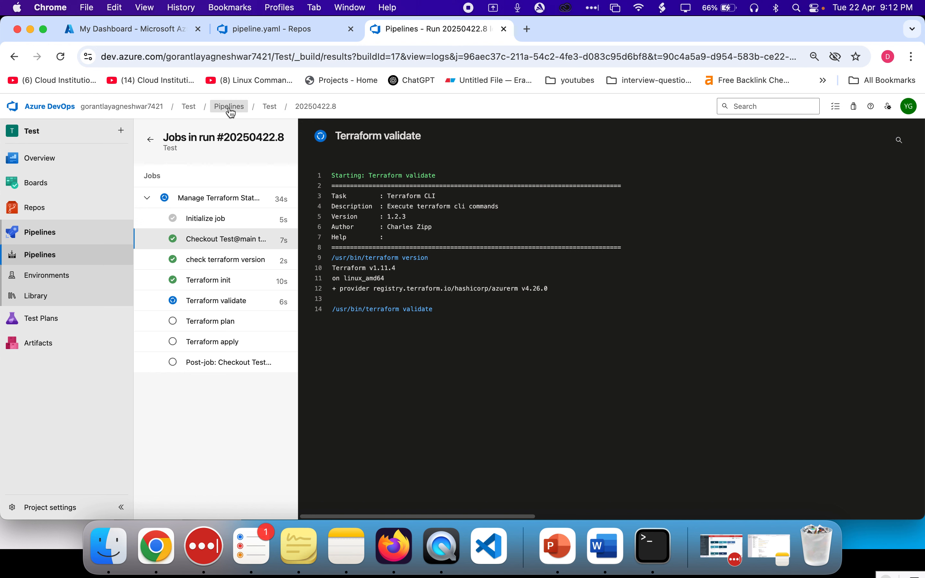
{"action": "left_click", "coordinate": [16, 58]}
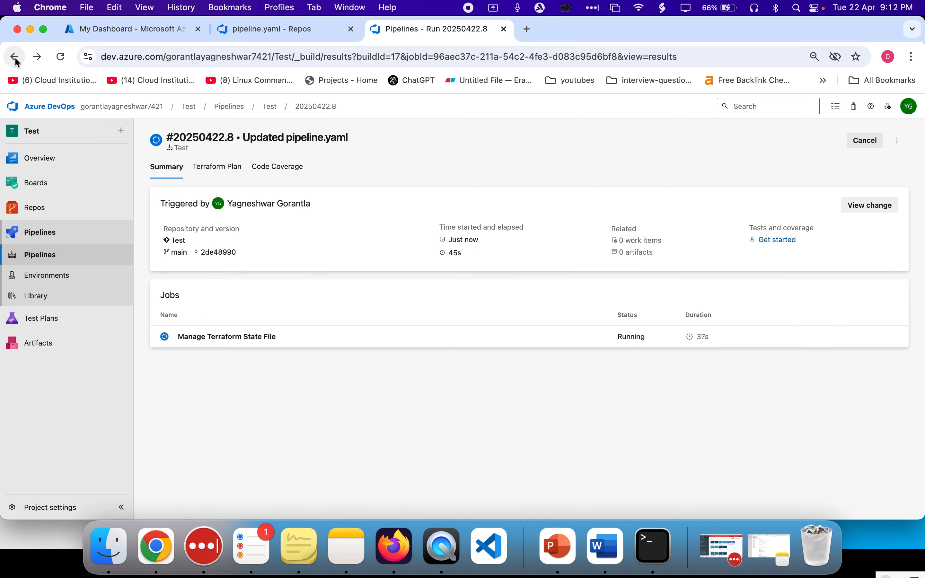
Return to the agent pool's job history list
{"action": "left_click", "coordinate": [15, 58]}
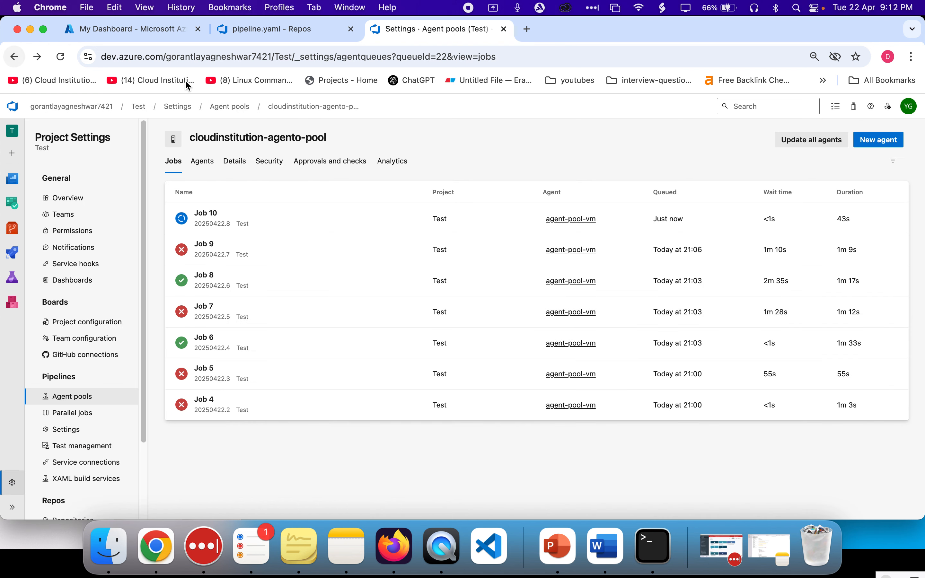
{"action": "double_click", "coordinate": [238, 138]}
{"action": "left_click", "coordinate": [370, 135]}
Review the pool, job and task definitions in pipeline.yaml
{"action": "left_click", "coordinate": [305, 29]}
{"action": "scroll", "coordinate": [396, 267], "scroll_direction": "down", "scroll_amount": 1}
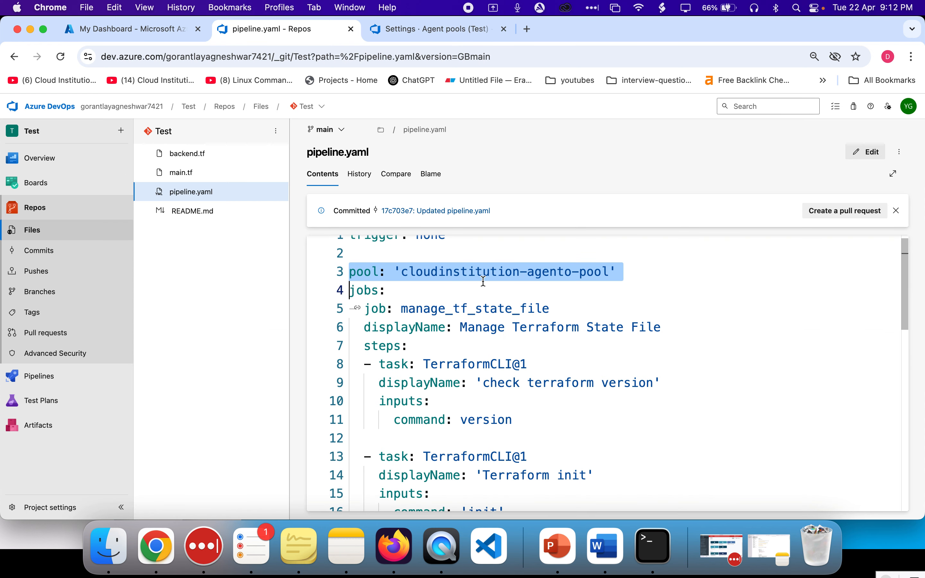
{"action": "left_click", "coordinate": [396, 299]}
{"action": "double_click", "coordinate": [370, 292]}
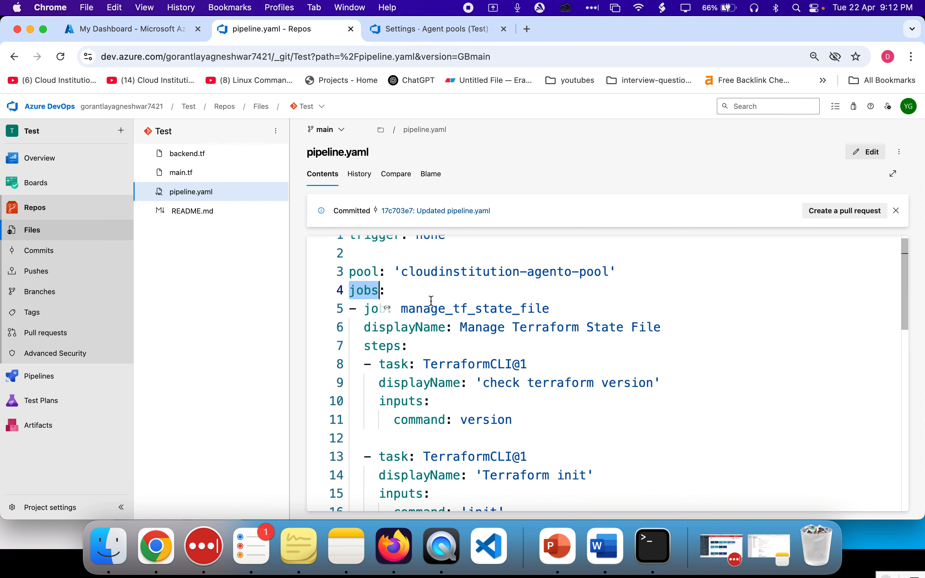
{"action": "scroll", "coordinate": [432, 304], "scroll_direction": "down", "scroll_amount": 1}
{"action": "left_click", "coordinate": [469, 381]}
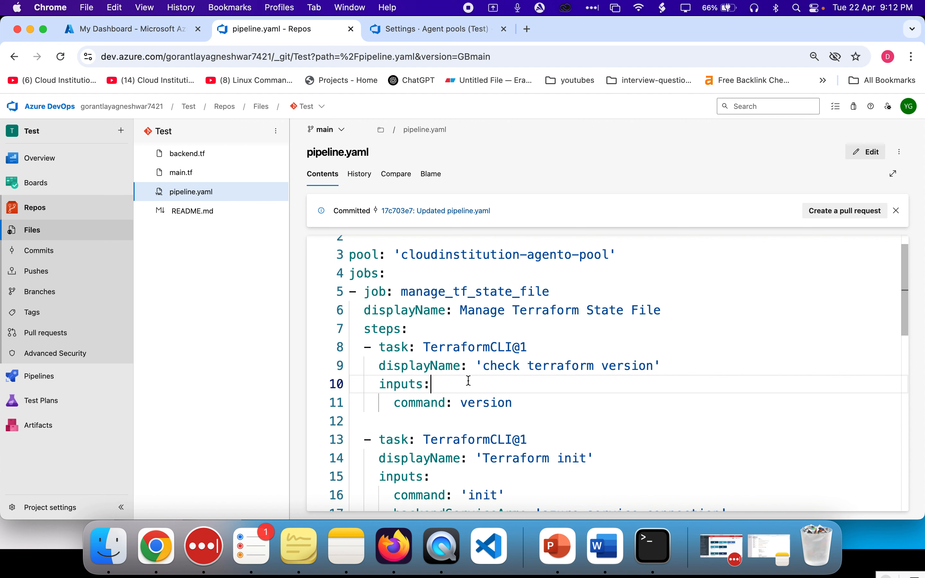
{"action": "double_click", "coordinate": [428, 292]}
{"action": "scroll", "coordinate": [505, 316], "scroll_direction": "down", "scroll_amount": 2}
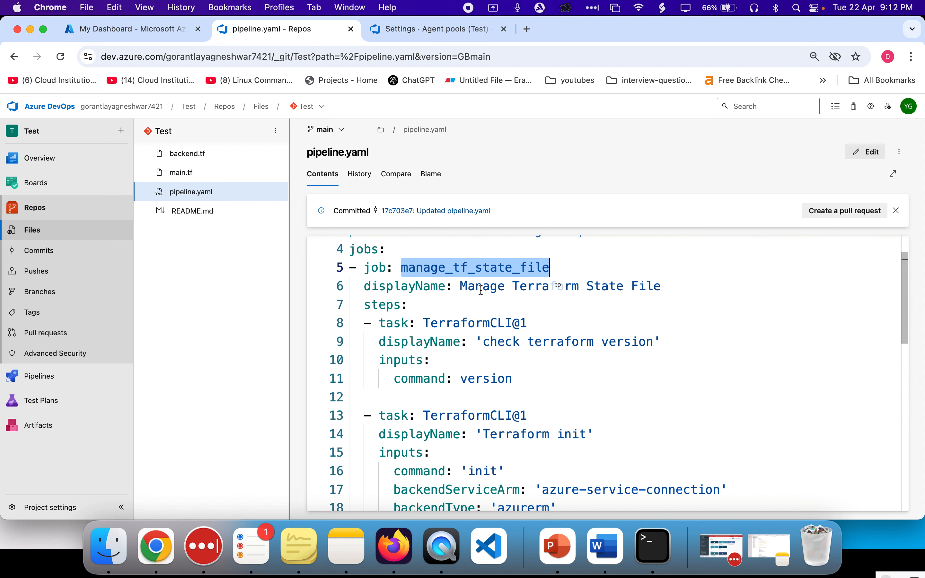
{"action": "double_click", "coordinate": [482, 291]}
{"action": "scroll", "coordinate": [576, 357], "scroll_direction": "down", "scroll_amount": 1}
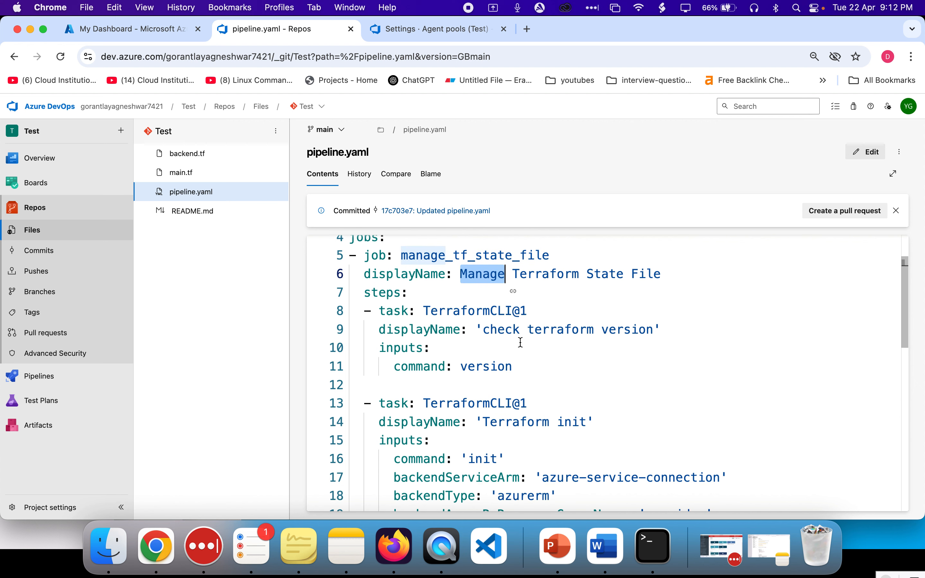
{"action": "scroll", "coordinate": [452, 314], "scroll_direction": "down", "scroll_amount": 3}
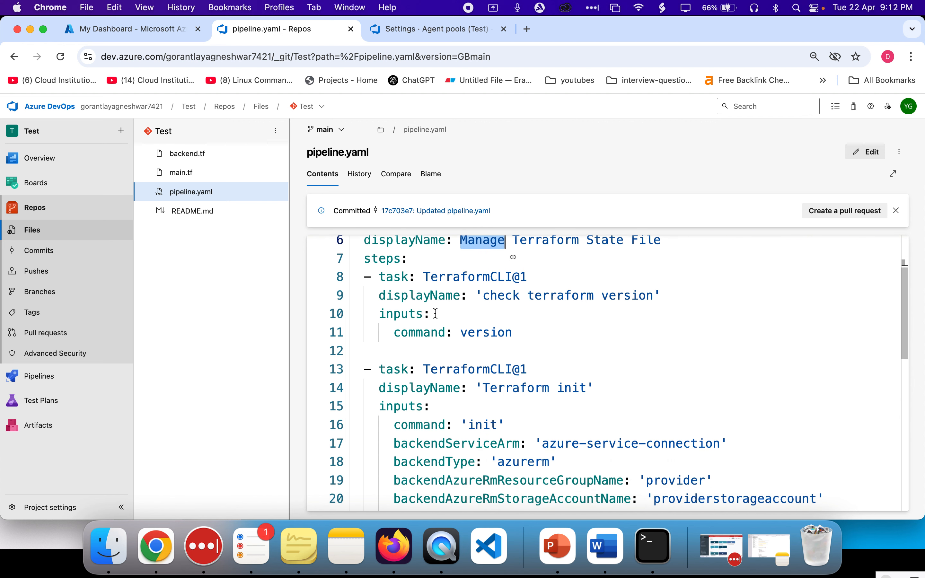
{"action": "double_click", "coordinate": [462, 274]}
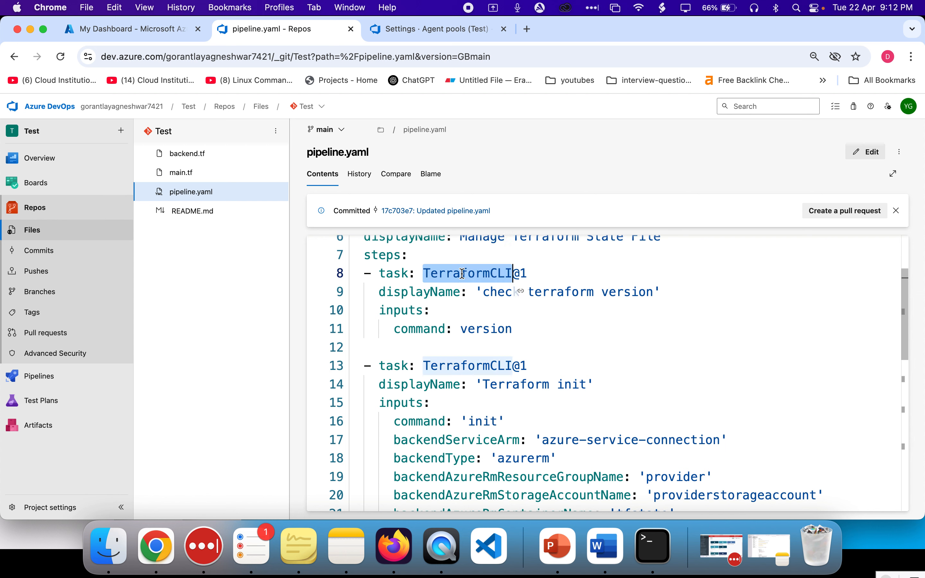
{"action": "left_click", "coordinate": [463, 273]}
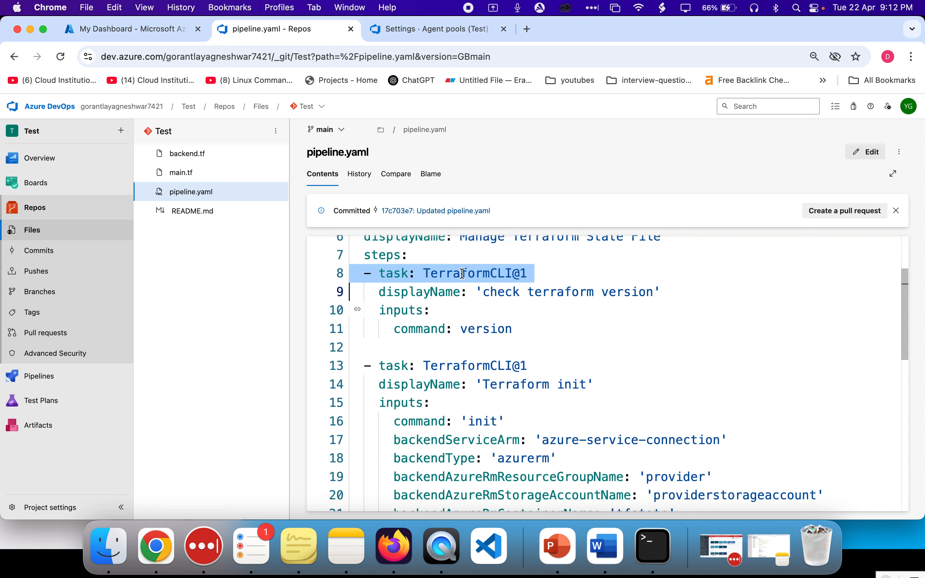
Copy the TerraformCLI@1 task name and search the web for it in a new tab
{"action": "left_click_drag", "start_coordinate": [463, 274], "coordinate": [525, 273]}
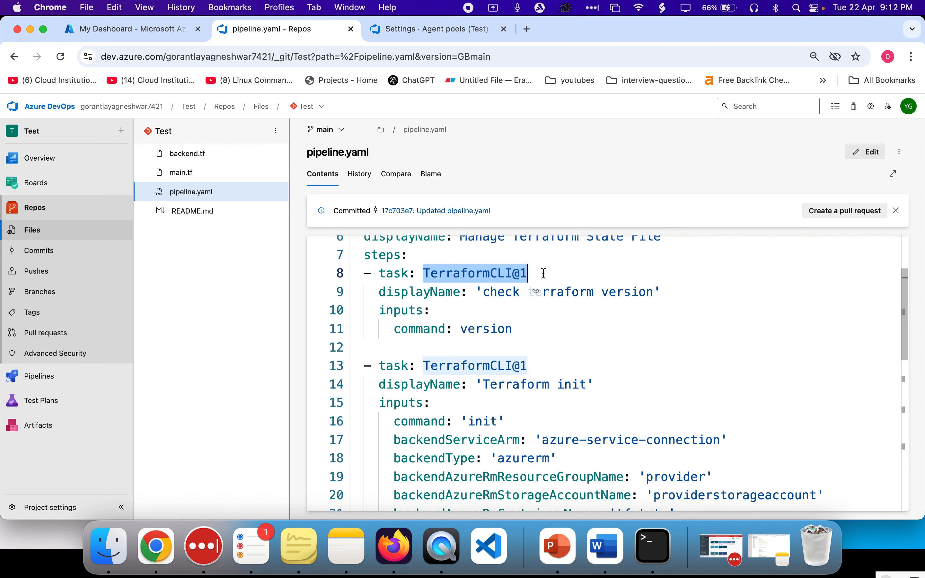
{"action": "key", "text": "super+c"}
{"action": "key", "text": "super+t"}
{"action": "key", "text": "super+v"}
{"action": "key", "text": "Return"}
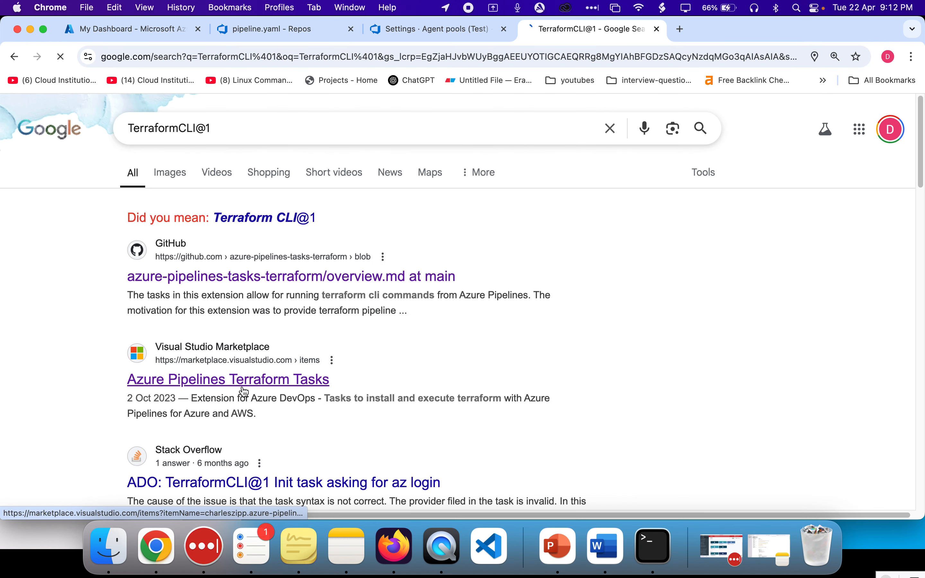
Open the Visual Studio Marketplace page for Azure Pipelines Terraform Tasks and read its details
{"action": "left_click", "coordinate": [245, 390]}
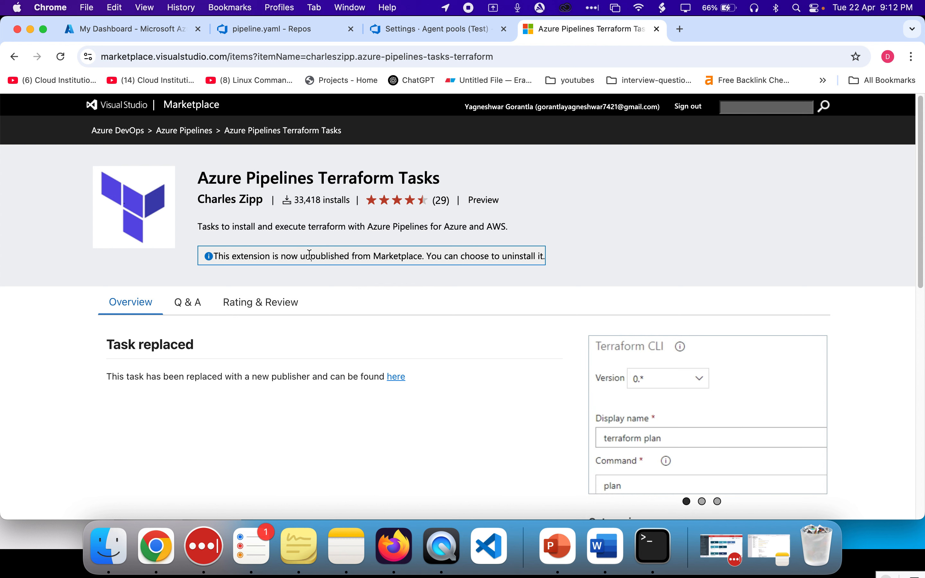
{"action": "left_click_drag", "start_coordinate": [197, 183], "coordinate": [449, 187]}
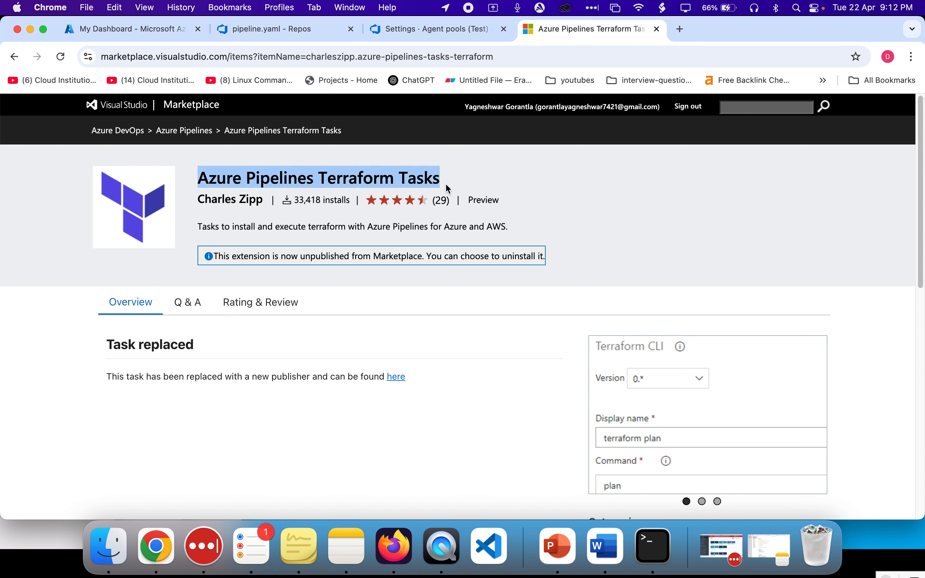
{"action": "double_click", "coordinate": [463, 183]}
{"action": "left_click", "coordinate": [462, 183]}
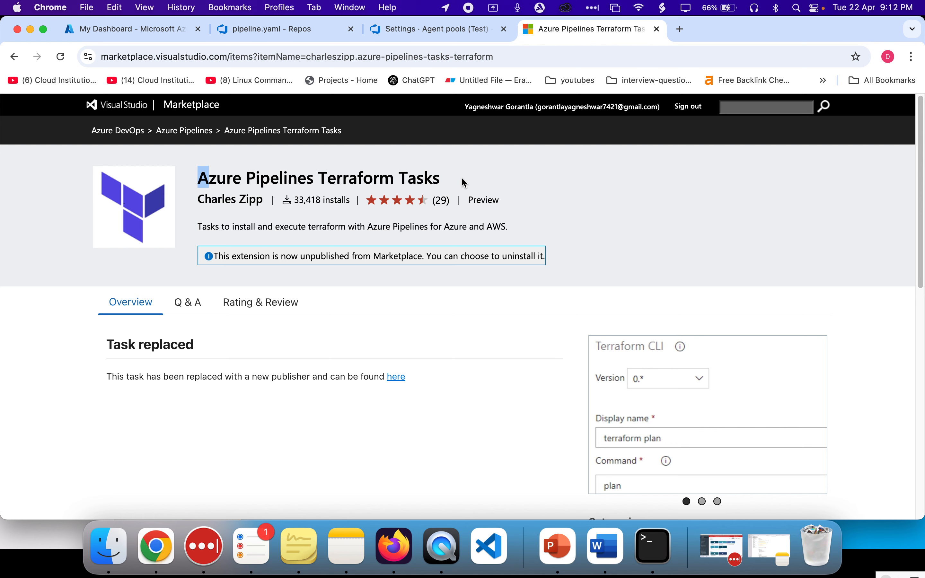
Open the organization's installed extensions list from the Marketplace menu
{"action": "left_click", "coordinate": [422, 36]}
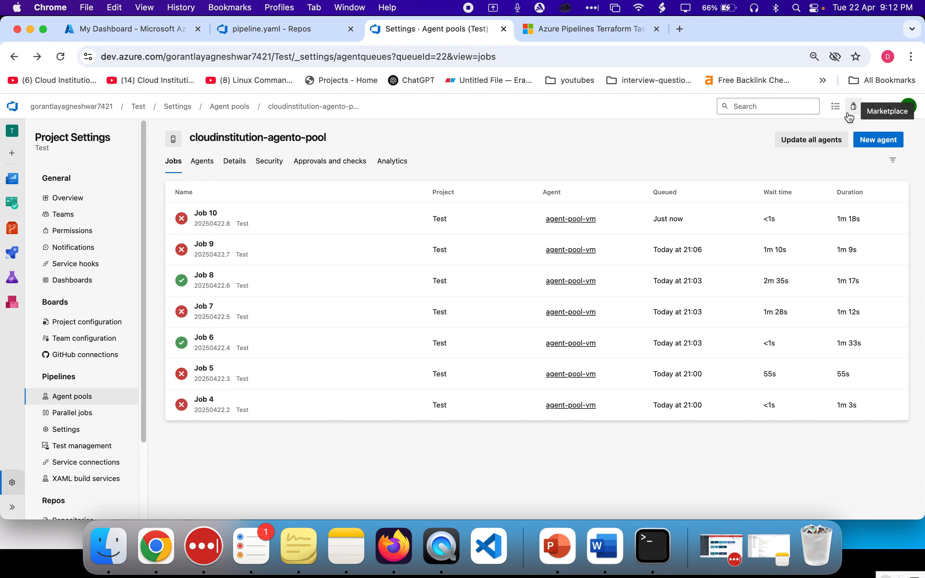
{"action": "left_click", "coordinate": [889, 107]}
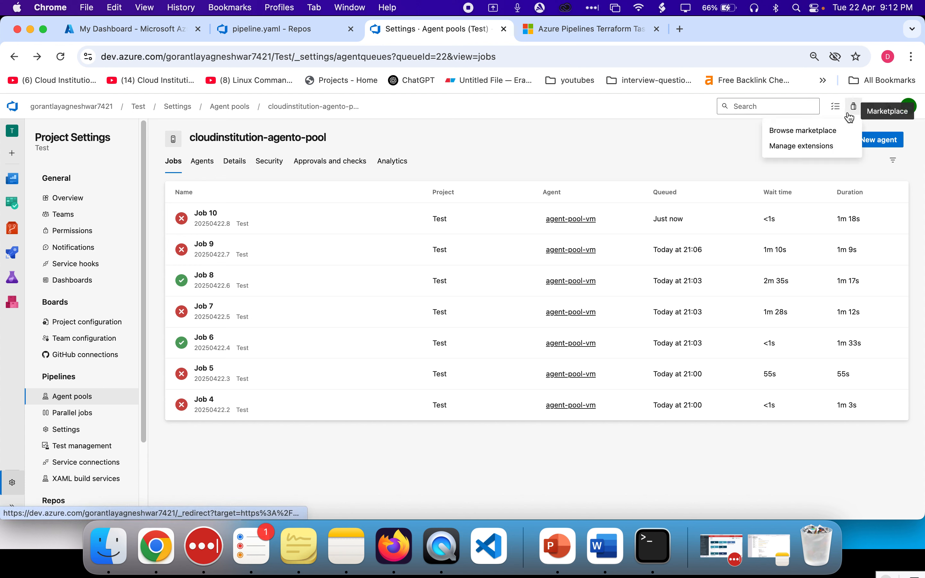
{"action": "left_click", "coordinate": [811, 132]}
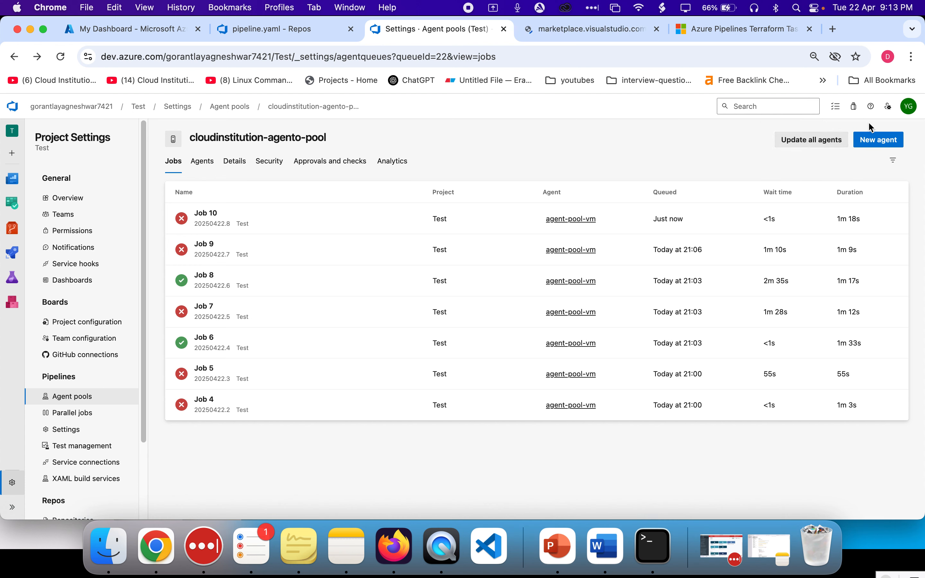
{"action": "left_click", "coordinate": [890, 106]}
{"action": "left_click", "coordinate": [813, 148]}
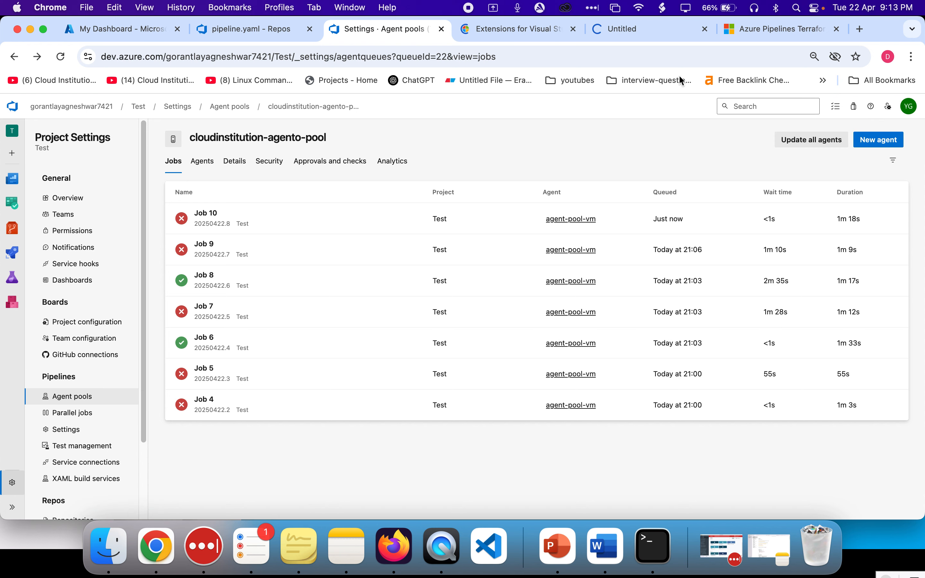
{"action": "left_click", "coordinate": [634, 27]}
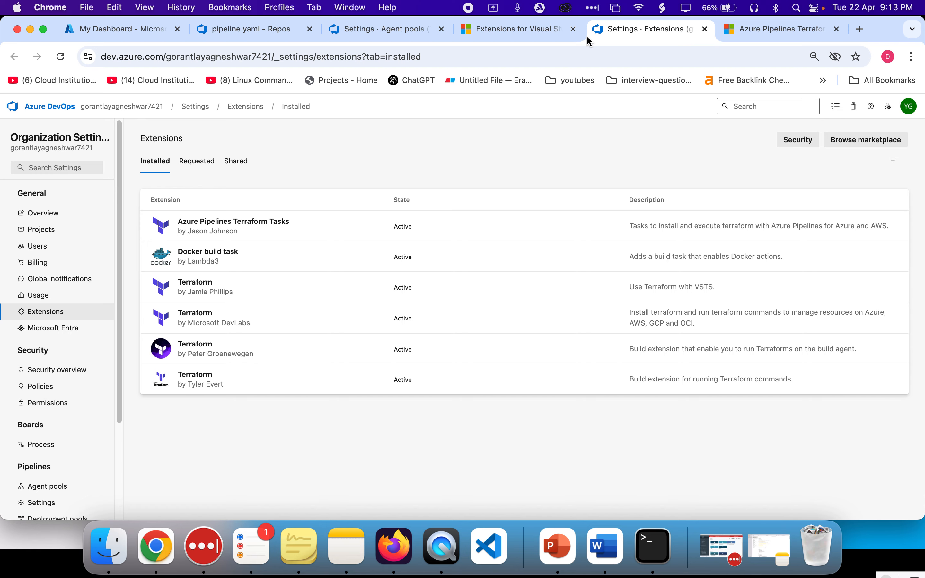
Close the Marketplace browsing tab and return to the agent pool tab
{"action": "left_click", "coordinate": [554, 32]}
{"action": "left_click", "coordinate": [573, 29]}
{"action": "left_click", "coordinate": [434, 32]}
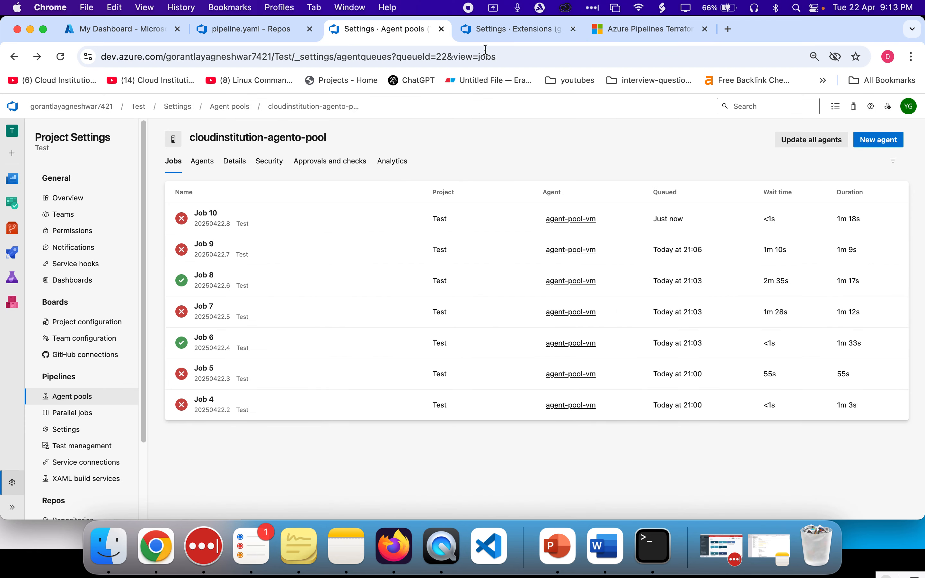
Review the Terraform init task's inputs and backend service connection in pipeline.yaml
{"action": "left_click", "coordinate": [337, 30]}
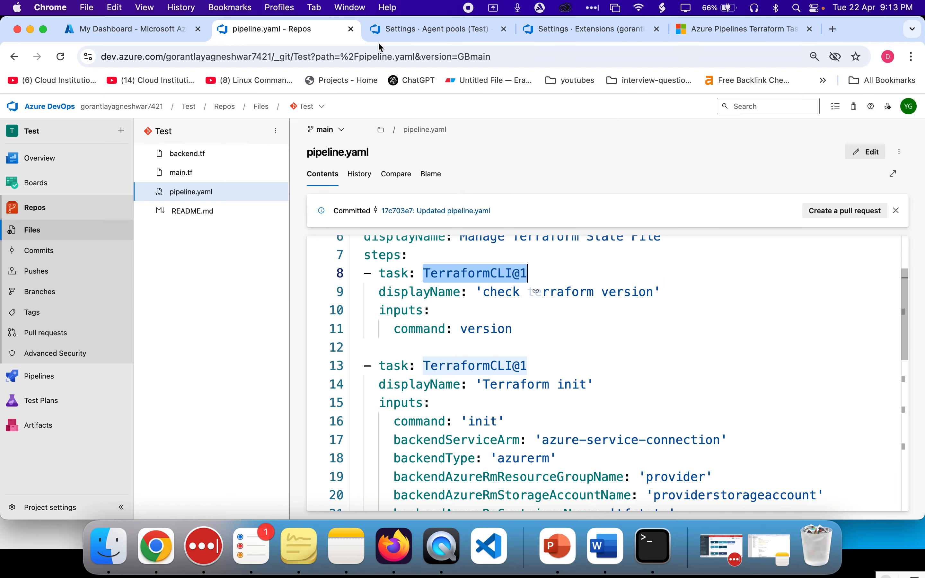
{"action": "double_click", "coordinate": [459, 274]}
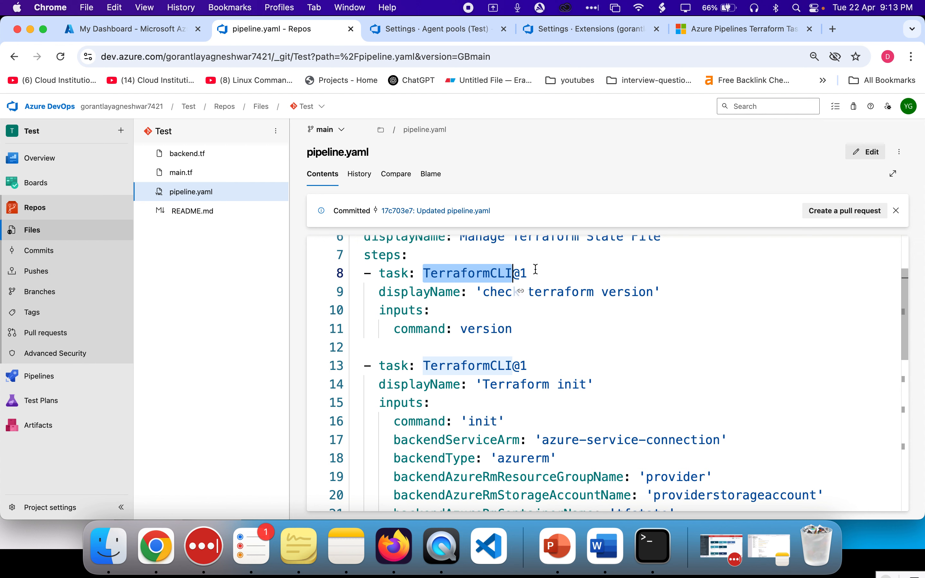
{"action": "scroll", "coordinate": [545, 386], "scroll_direction": "down", "scroll_amount": 3}
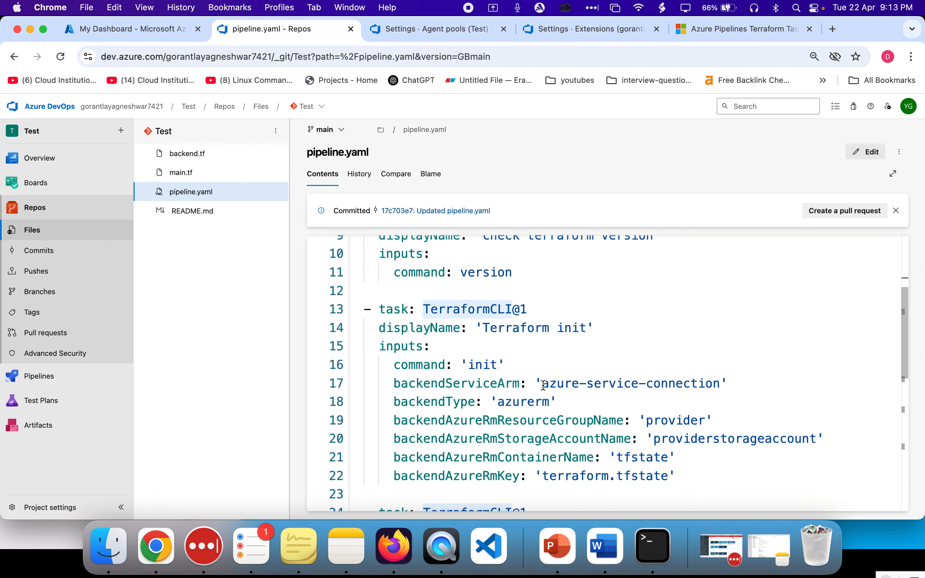
{"action": "scroll", "coordinate": [442, 329], "scroll_direction": "down", "scroll_amount": 2}
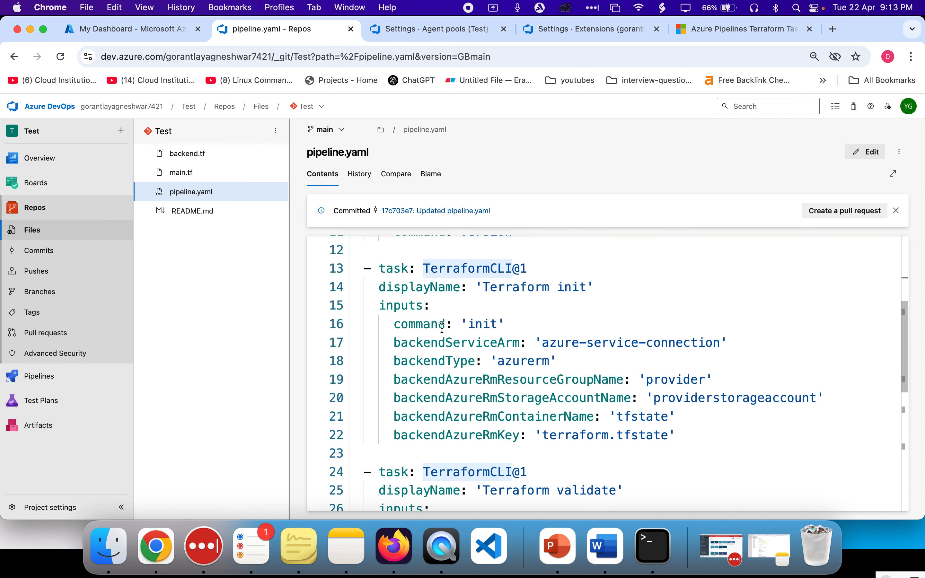
{"action": "double_click", "coordinate": [466, 266]}
{"action": "left_click_drag", "start_coordinate": [466, 266], "coordinate": [537, 266]}
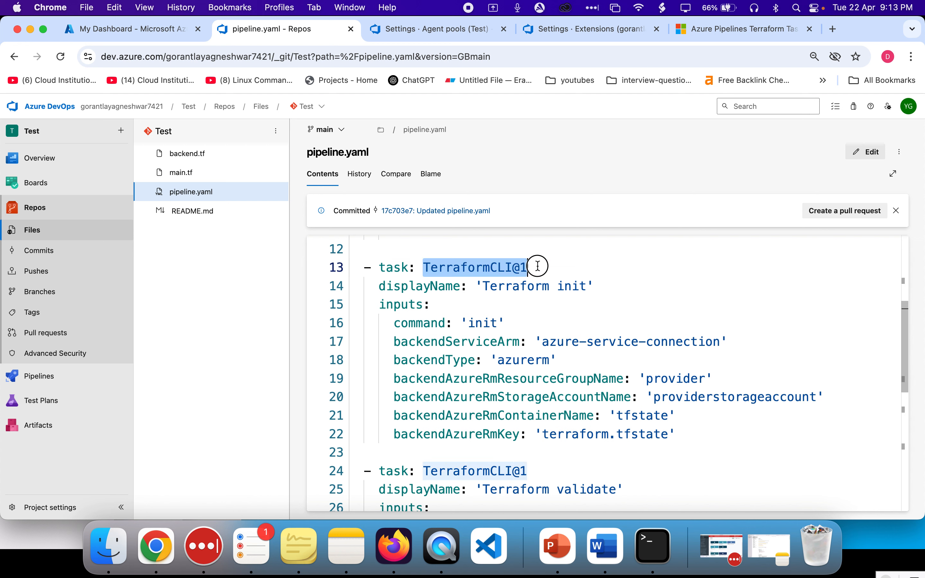
{"action": "triple_click", "coordinate": [495, 289]}
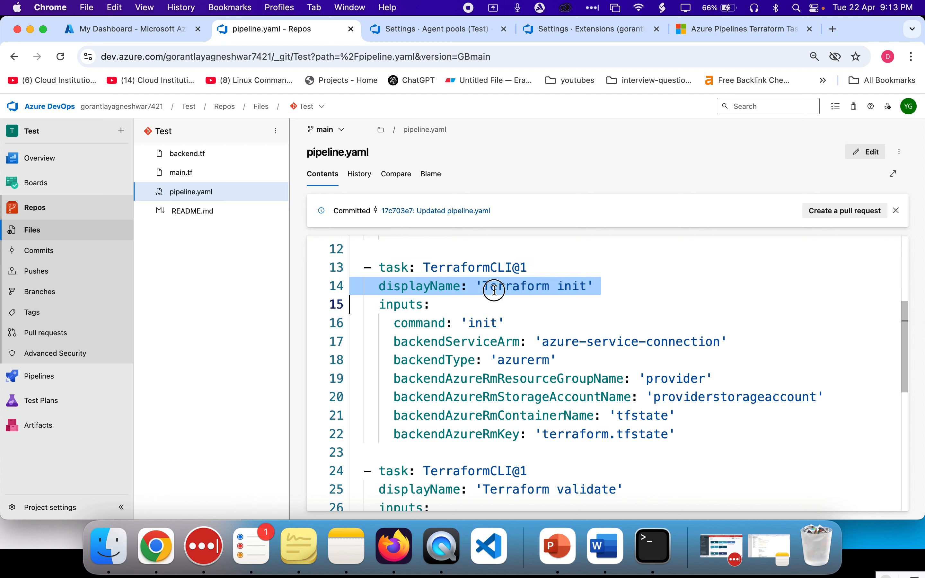
{"action": "double_click", "coordinate": [495, 290]}
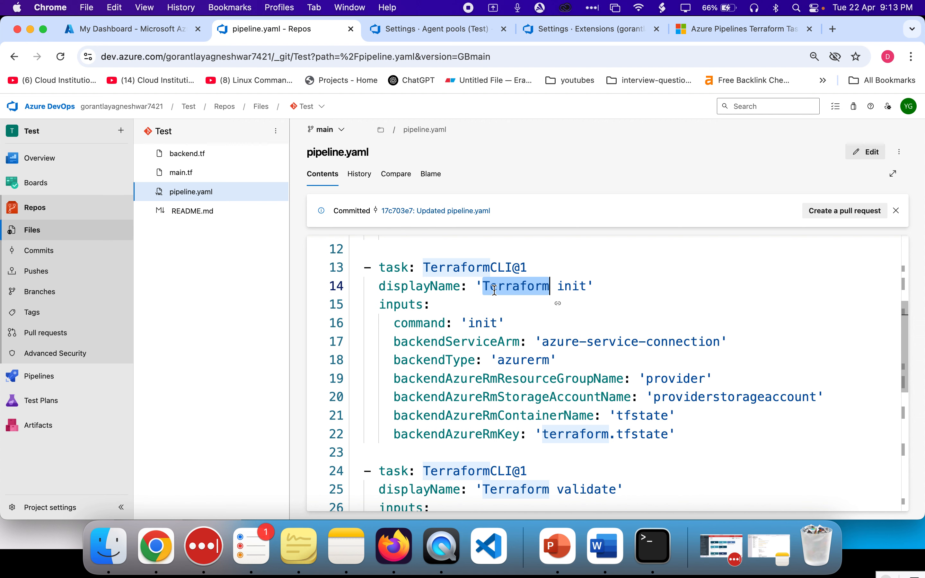
{"action": "left_click_drag", "start_coordinate": [290, 258], "coordinate": [267, 258]}
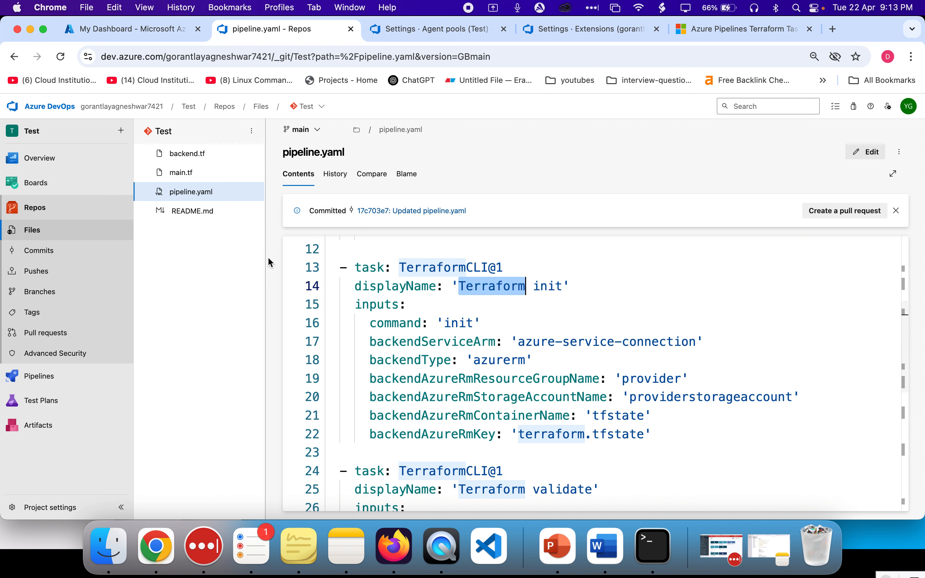
{"action": "scroll", "coordinate": [464, 319], "scroll_direction": "down", "scroll_amount": 1}
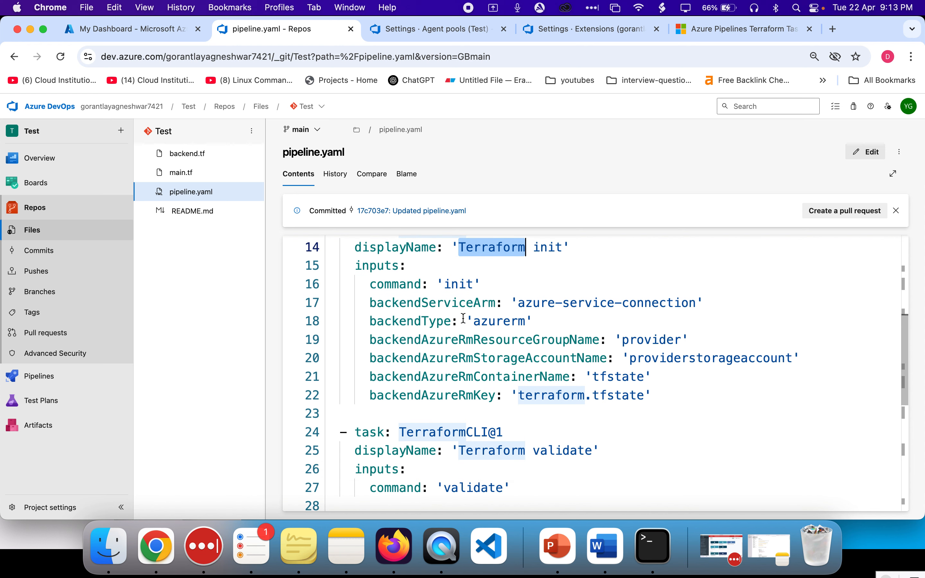
{"action": "double_click", "coordinate": [462, 284]}
{"action": "scroll", "coordinate": [463, 283], "scroll_direction": "up", "scroll_amount": 1}
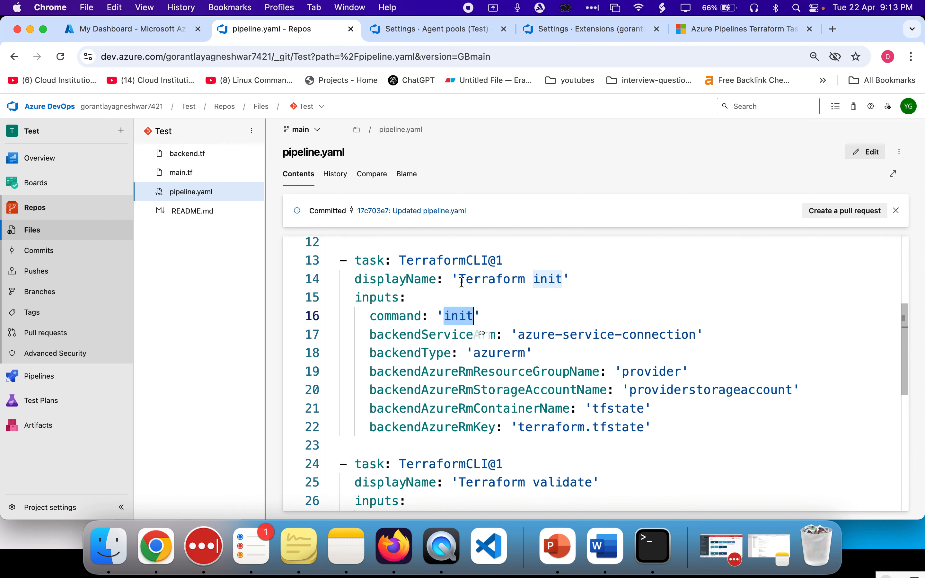
{"action": "double_click", "coordinate": [450, 253]}
{"action": "double_click", "coordinate": [461, 318]}
{"action": "double_click", "coordinate": [417, 337]}
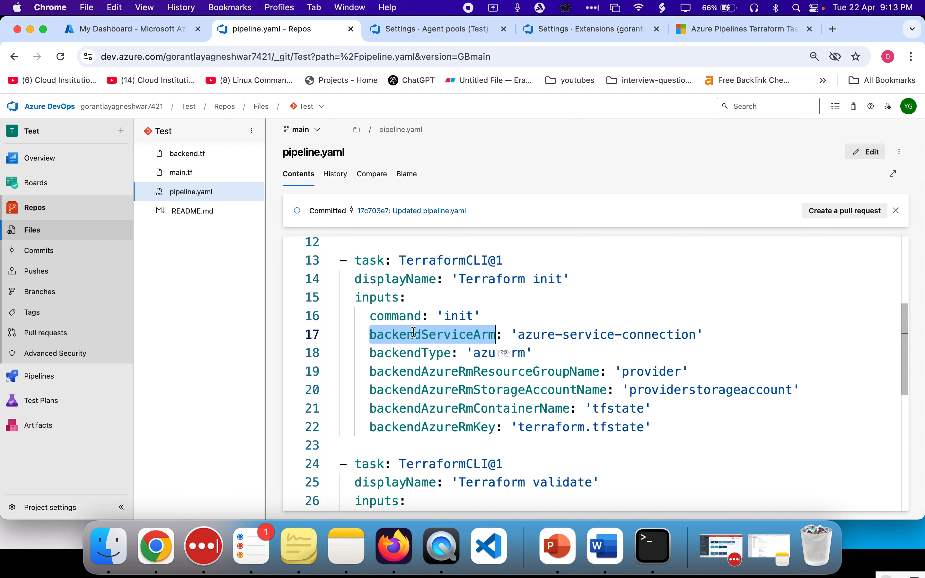
{"action": "left_click_drag", "start_coordinate": [520, 335], "coordinate": [614, 335]}
Open the azure-service-connection details in project service connections and return to the list
{"action": "left_click", "coordinate": [438, 33]}
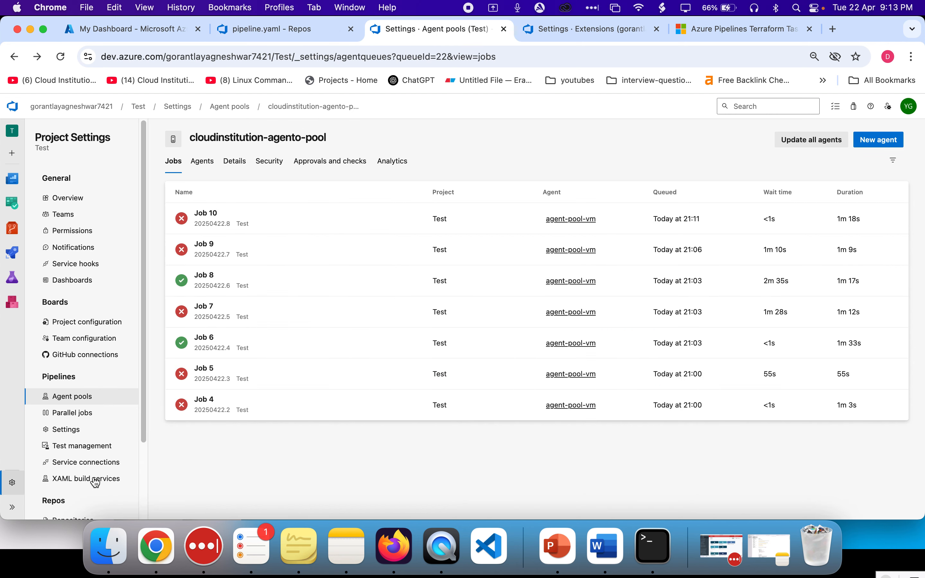
{"action": "left_click", "coordinate": [88, 463]}
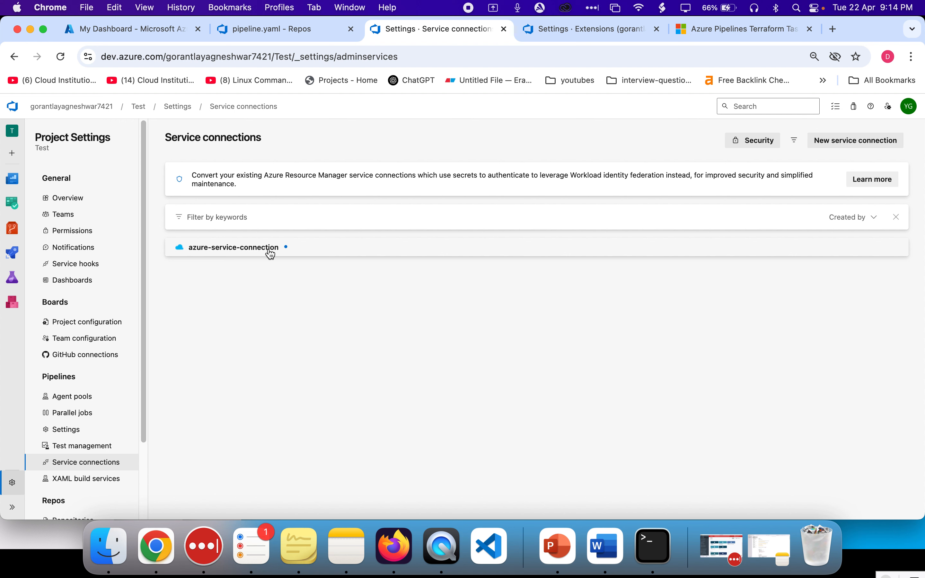
{"action": "left_click", "coordinate": [270, 252]}
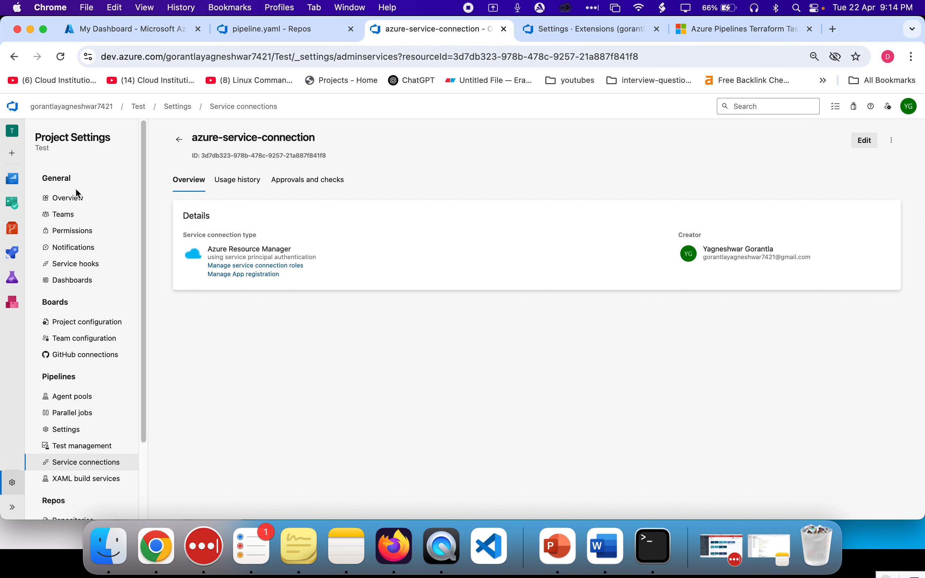
{"action": "left_click", "coordinate": [178, 144]}
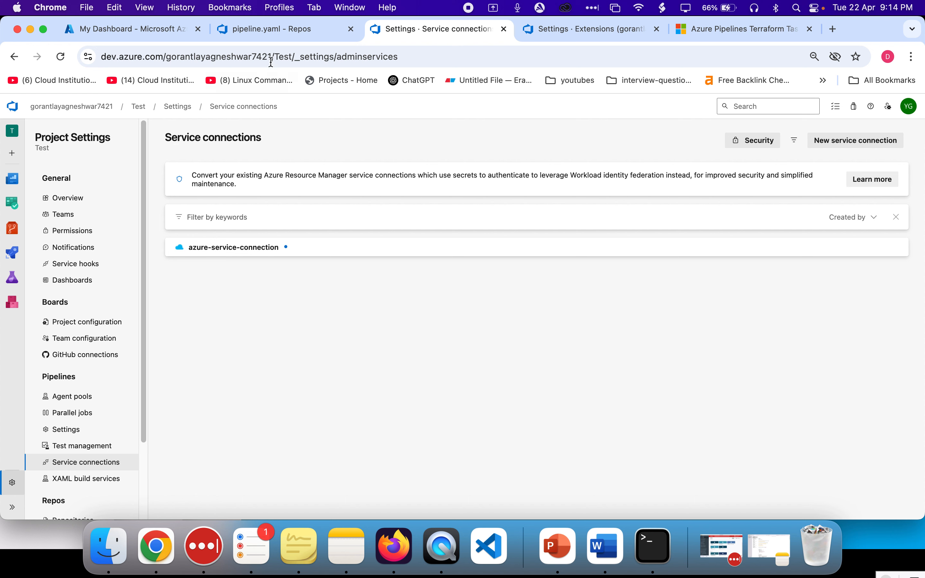
Review the backend resource group, storage account, container and key values in the Terraform init task of pipeline.yaml
{"action": "left_click", "coordinate": [275, 30]}
{"action": "scroll", "coordinate": [538, 405], "scroll_direction": "down", "scroll_amount": 1}
{"action": "double_click", "coordinate": [409, 336]}
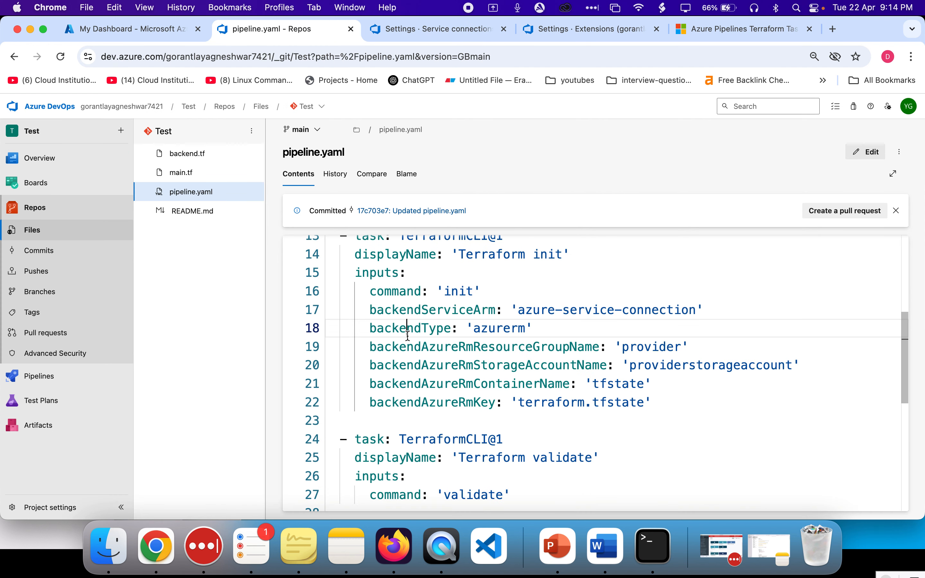
{"action": "double_click", "coordinate": [506, 326]}
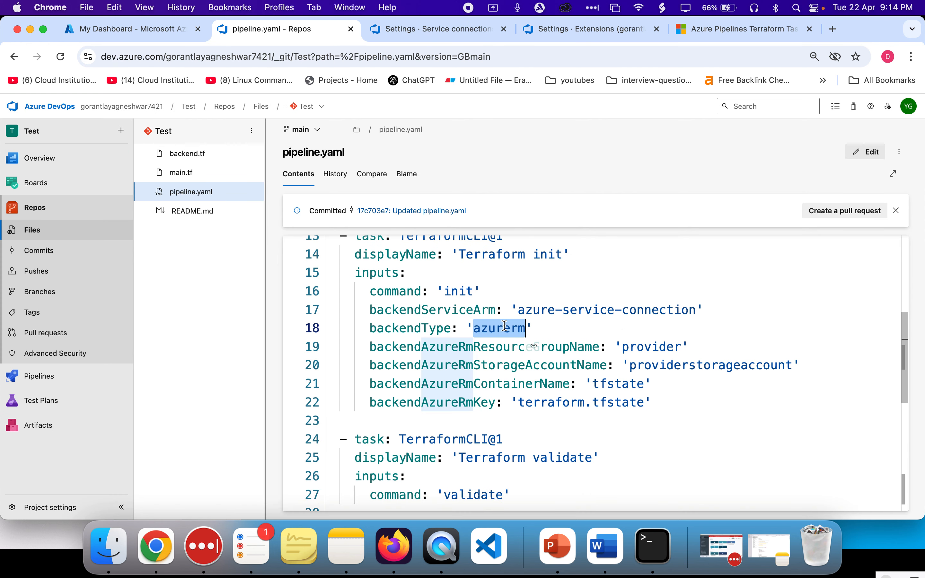
{"action": "scroll", "coordinate": [637, 332], "scroll_direction": "down", "scroll_amount": 1}
{"action": "double_click", "coordinate": [520, 311]}
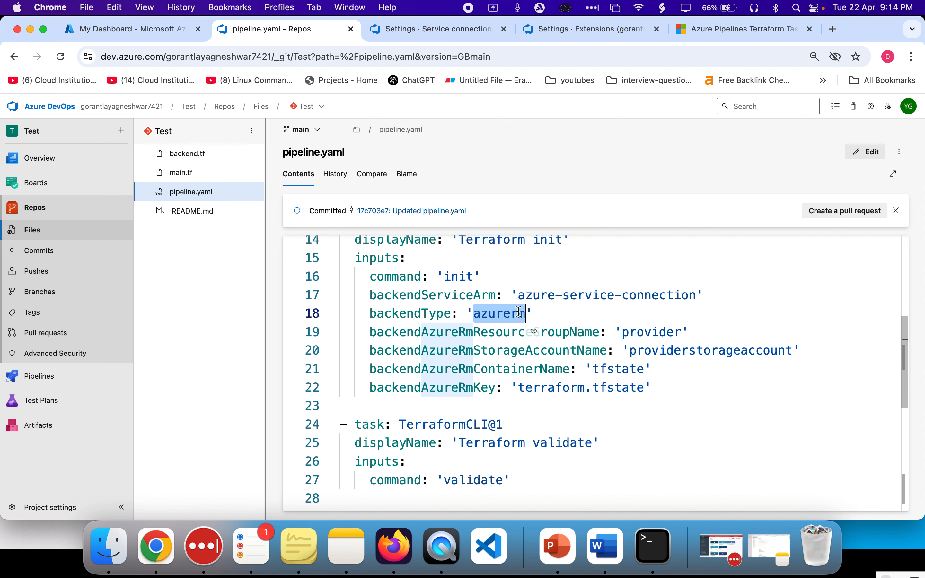
{"action": "left_click", "coordinate": [567, 380]}
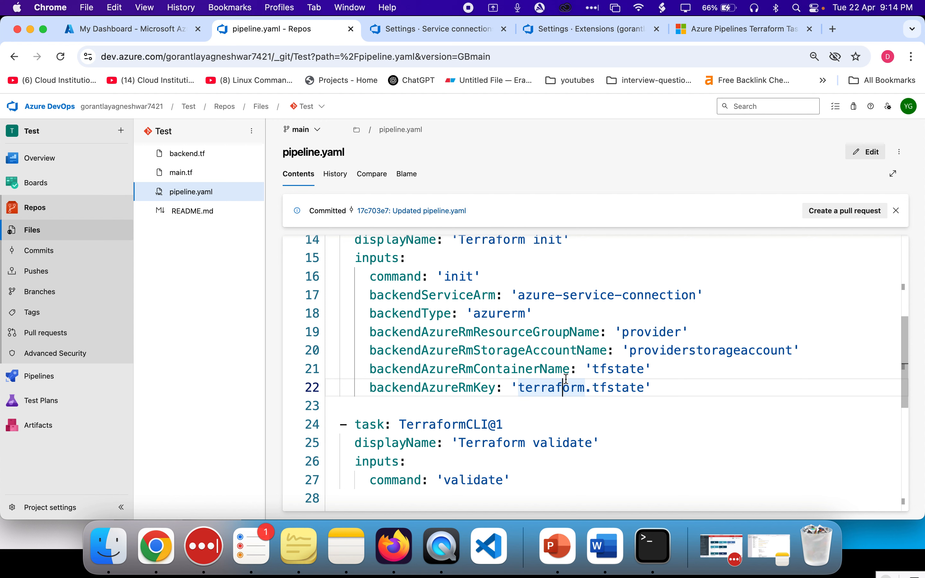
{"action": "double_click", "coordinate": [703, 354]}
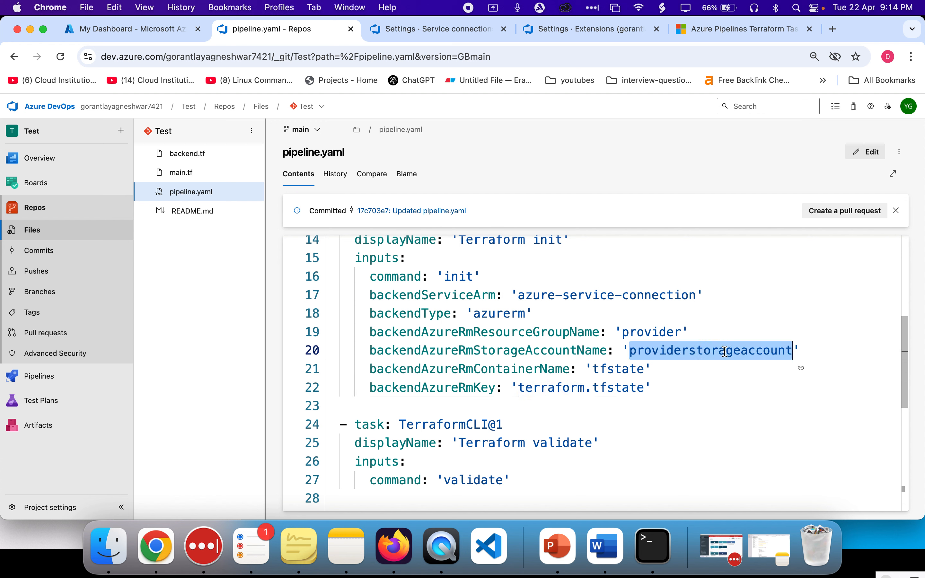
{"action": "double_click", "coordinate": [470, 334]}
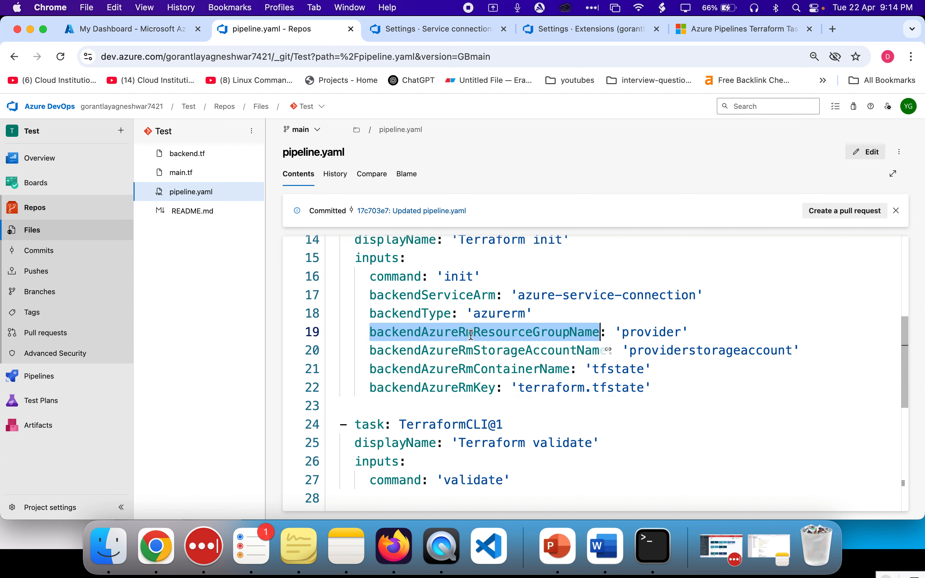
{"action": "double_click", "coordinate": [658, 337]}
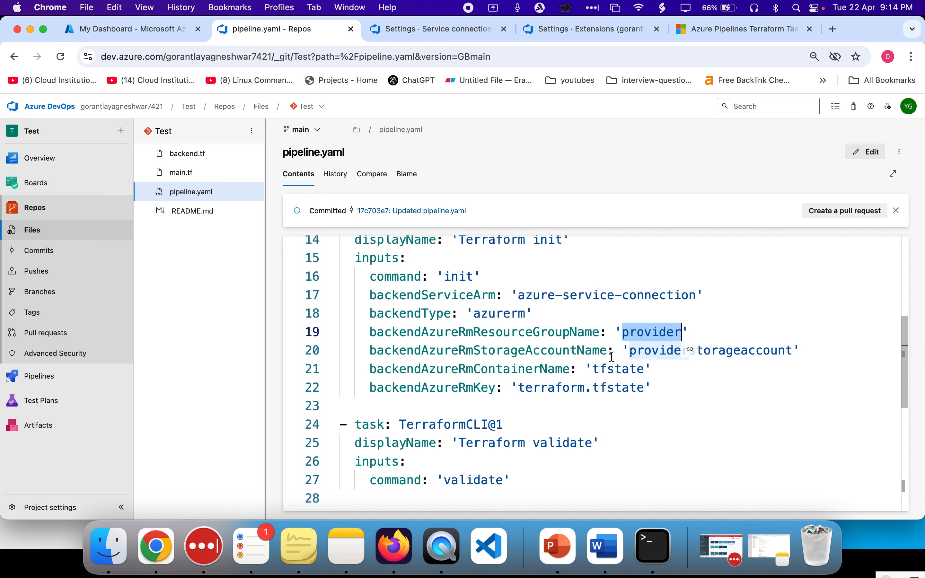
{"action": "double_click", "coordinate": [636, 350]}
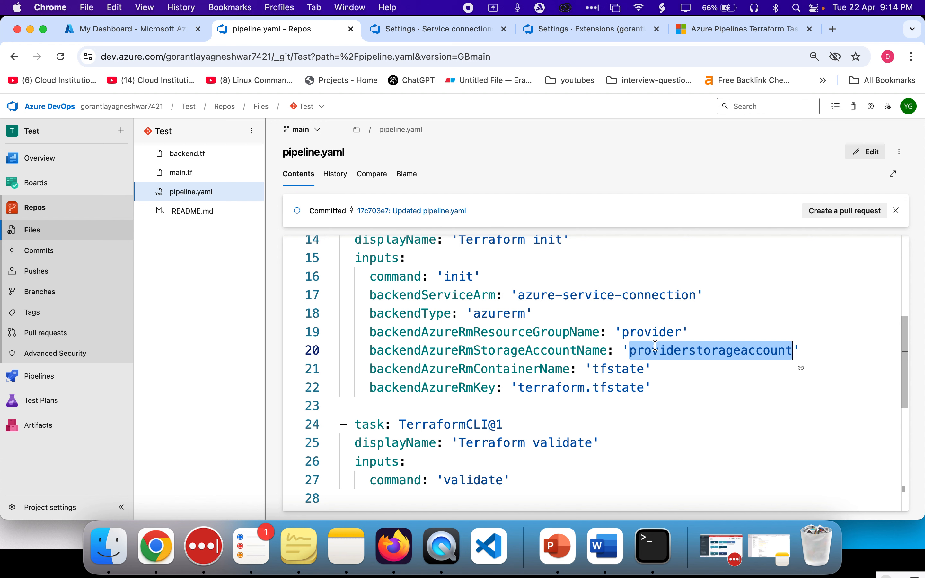
{"action": "double_click", "coordinate": [649, 333]}
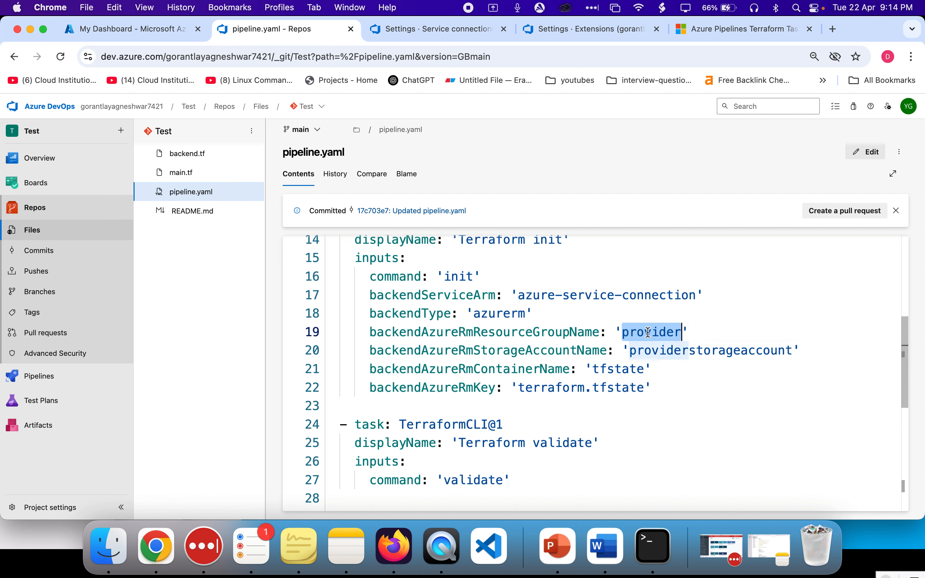
{"action": "triple_click", "coordinate": [559, 355]}
{"action": "left_click_drag", "start_coordinate": [559, 355], "coordinate": [549, 333]}
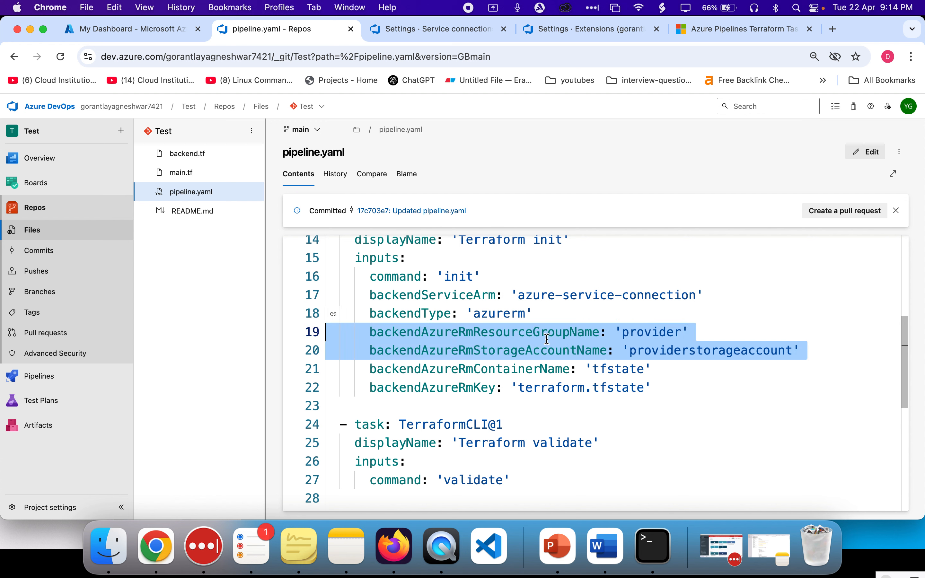
{"action": "left_click", "coordinate": [658, 343]}
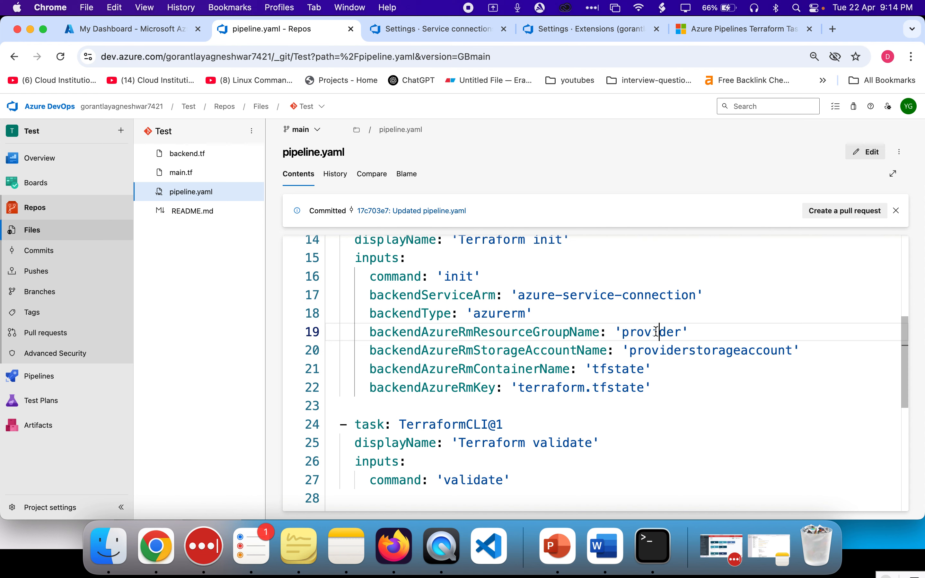
{"action": "double_click", "coordinate": [658, 343]}
{"action": "key", "text": "super+c"}
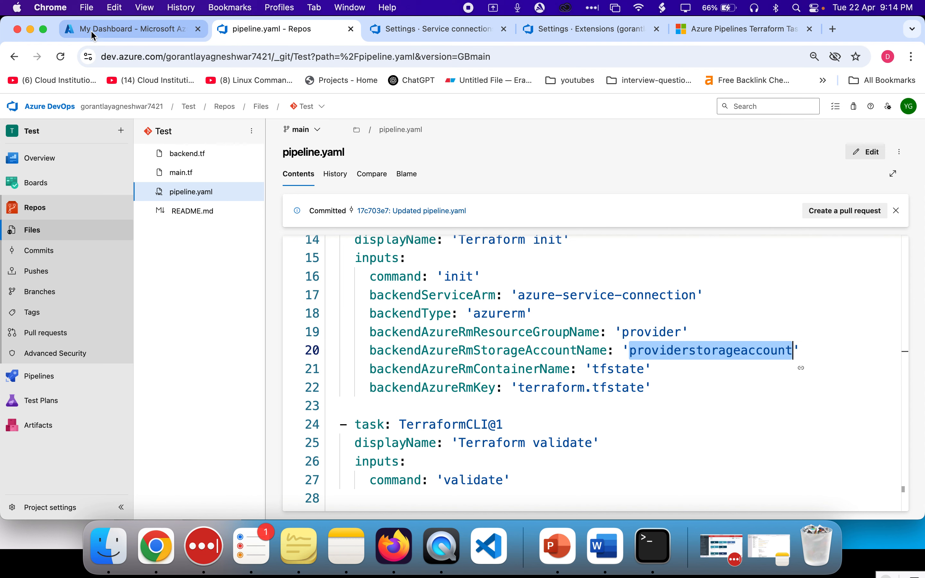
Switch to the Azure portal, find Storage accounts and start creating a new storage account
{"action": "left_click", "coordinate": [91, 31]}
{"action": "left_click", "coordinate": [327, 108]}
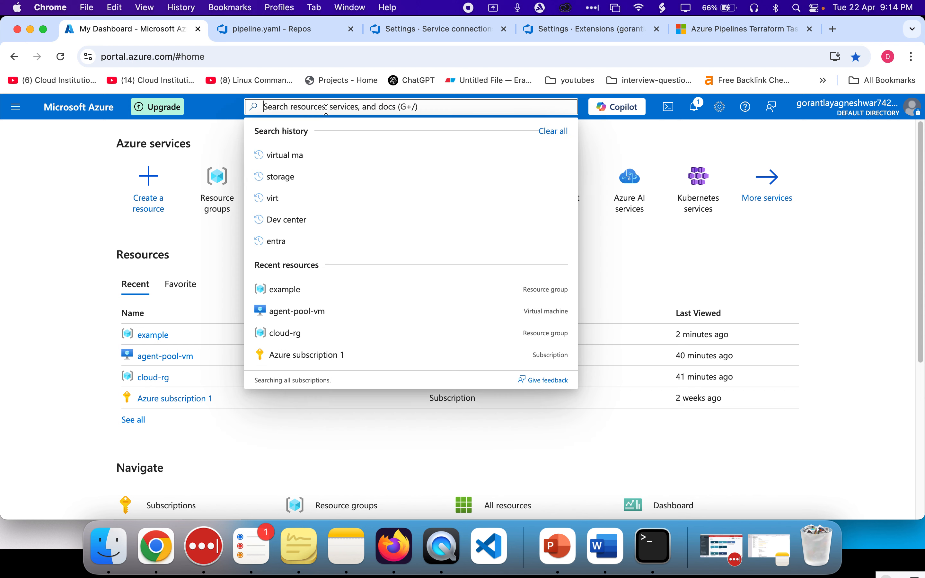
{"action": "type", "text": "storage"}
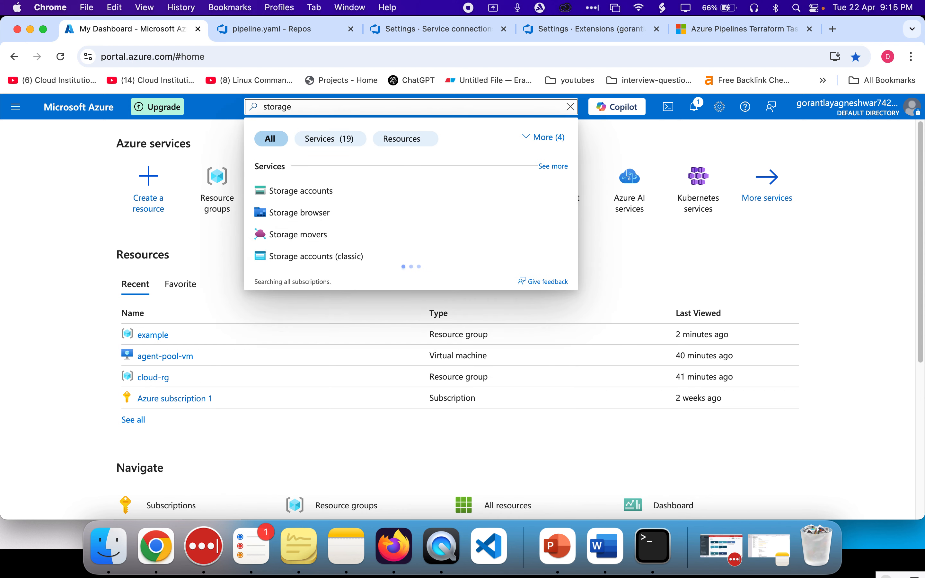
{"action": "left_click", "coordinate": [311, 193]}
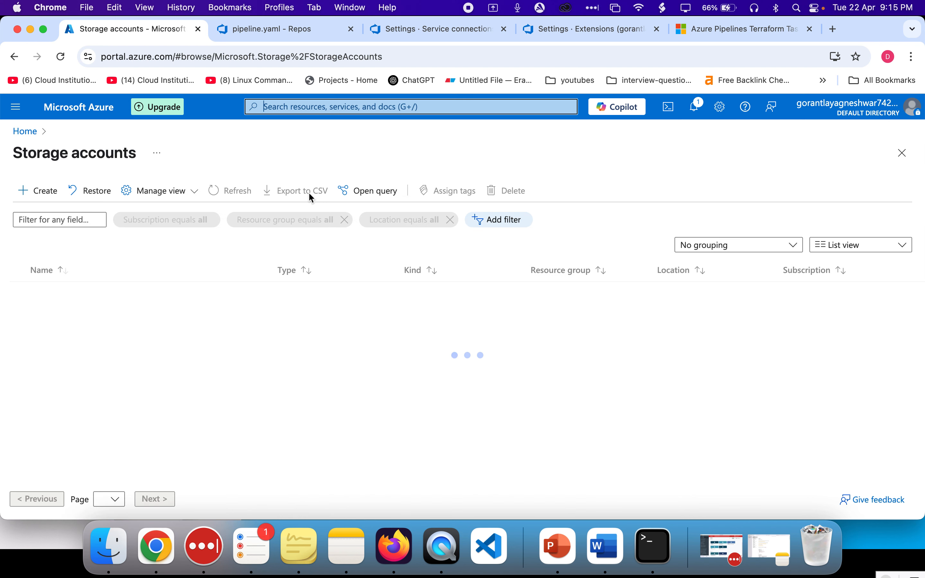
{"action": "left_click", "coordinate": [25, 195]}
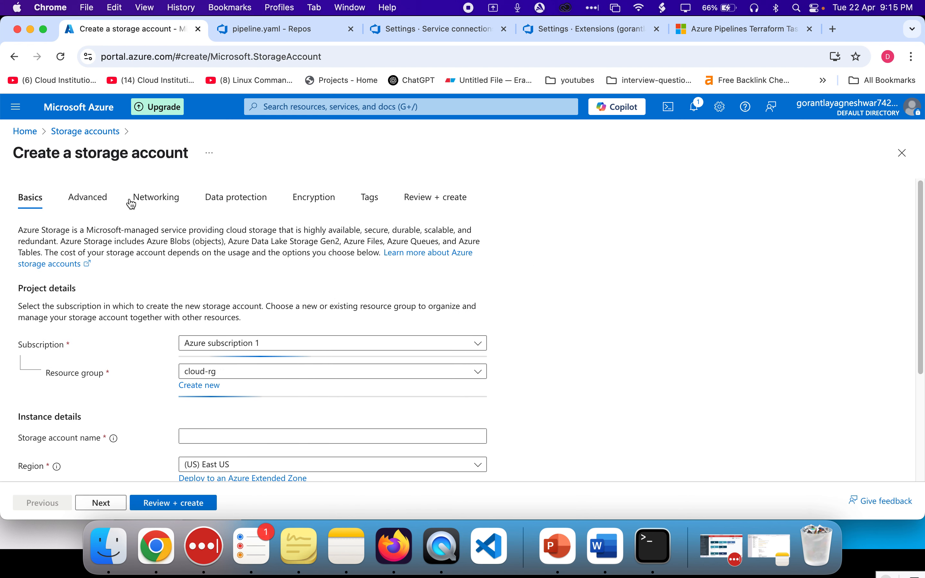
{"action": "scroll", "coordinate": [280, 316], "scroll_direction": "down", "scroll_amount": 5}
{"action": "left_click", "coordinate": [200, 247]}
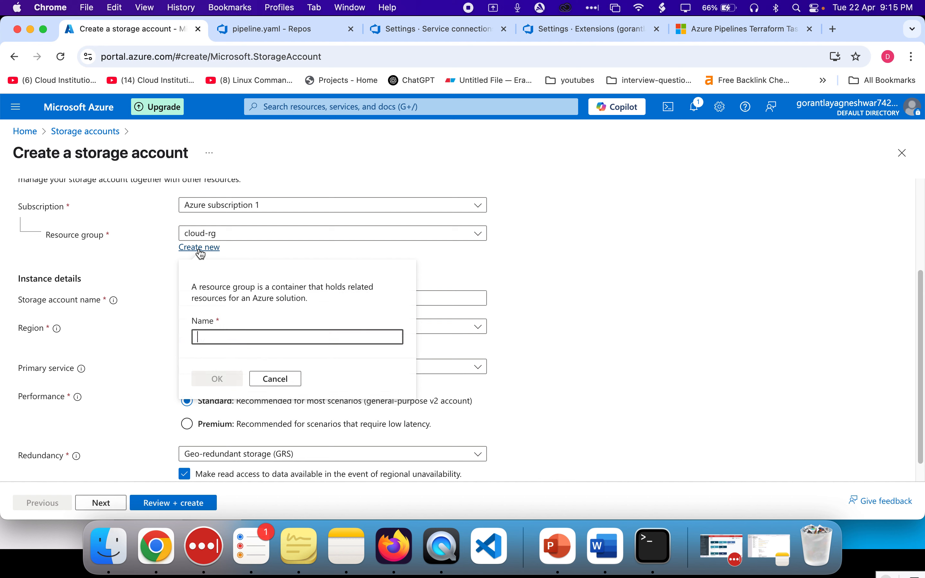
{"action": "key", "text": "super+v"}
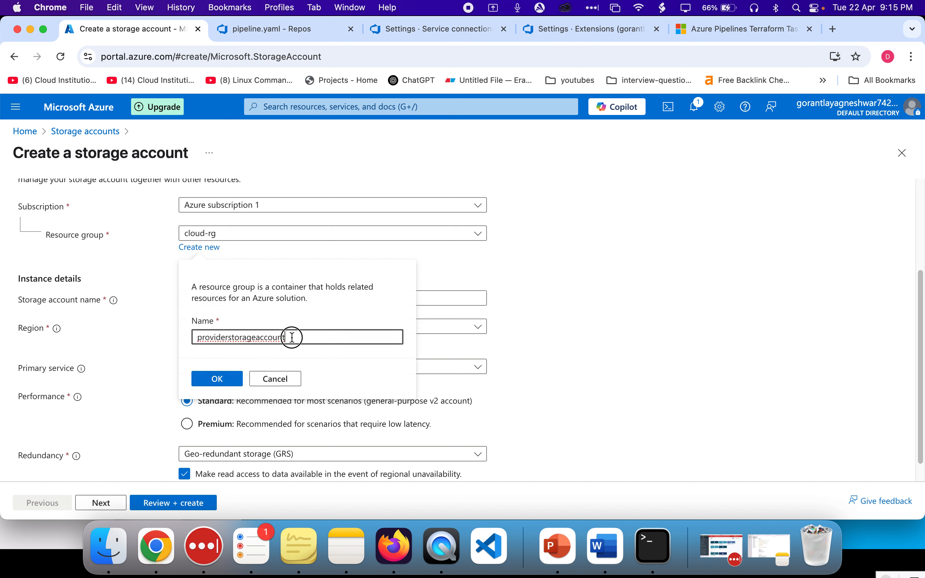
{"action": "double_click", "coordinate": [294, 336]}
{"action": "key", "text": "BackSpace"}
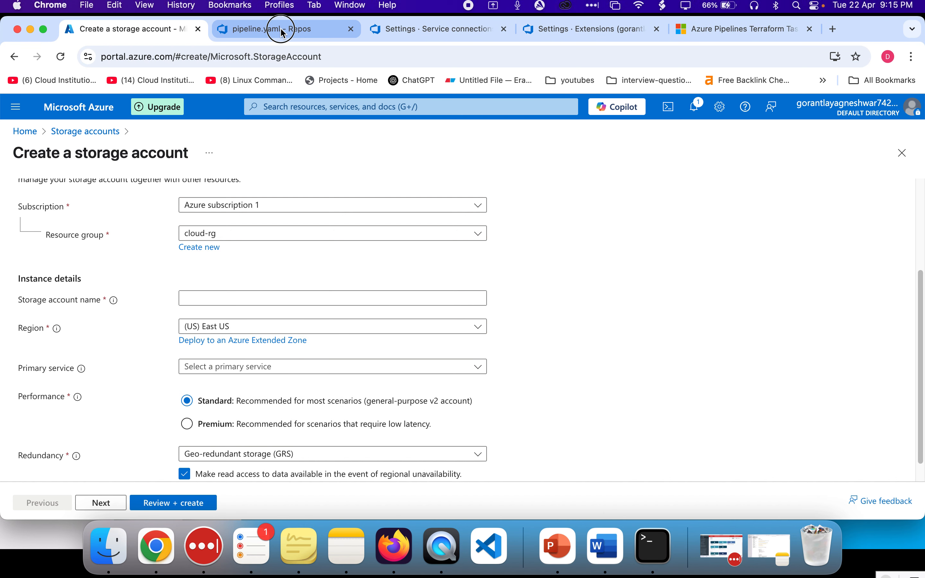
Copy the resource group name from pipeline.yaml and create a new resource group named provider for the storage account
{"action": "left_click", "coordinate": [277, 29]}
{"action": "double_click", "coordinate": [651, 333]}
{"action": "key", "text": "super+c"}
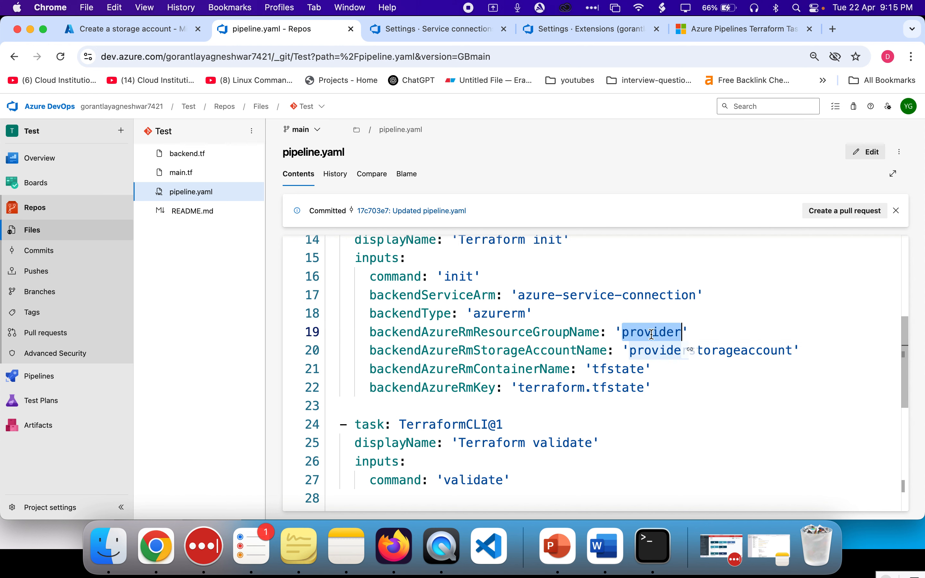
{"action": "left_click", "coordinate": [134, 27]}
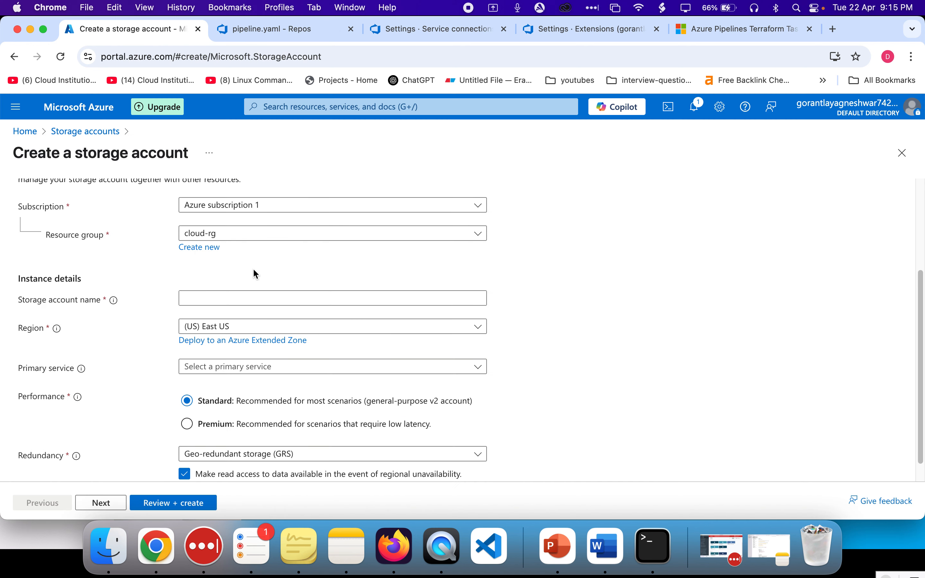
{"action": "left_click", "coordinate": [237, 300]}
{"action": "scroll", "coordinate": [238, 301], "scroll_direction": "up", "scroll_amount": 2}
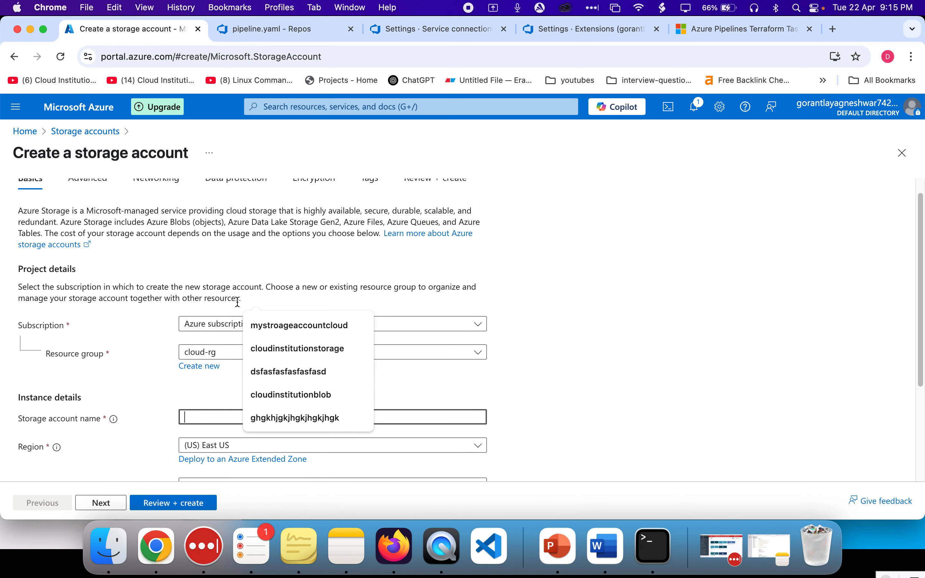
{"action": "left_click", "coordinate": [216, 319]}
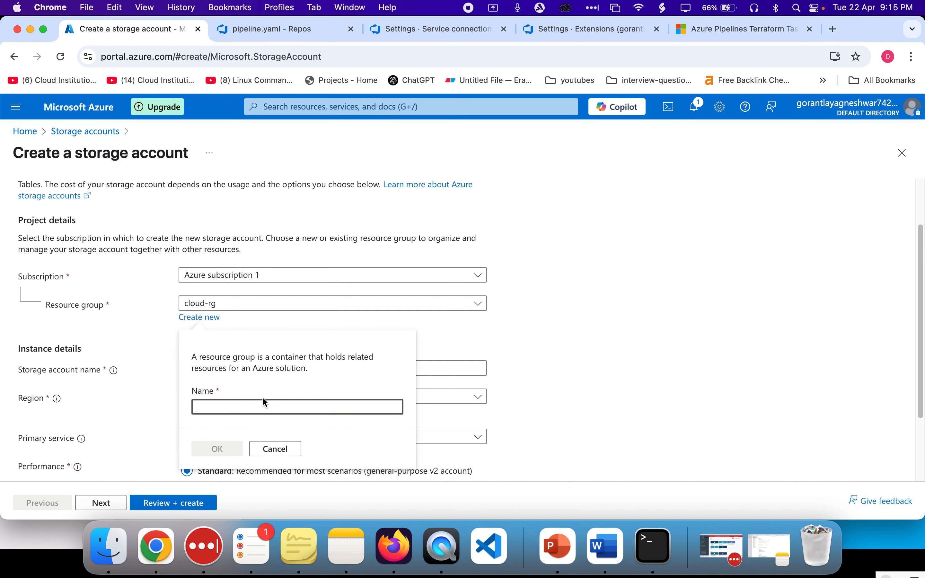
{"action": "key", "text": "super+v"}
{"action": "left_click", "coordinate": [228, 451]}
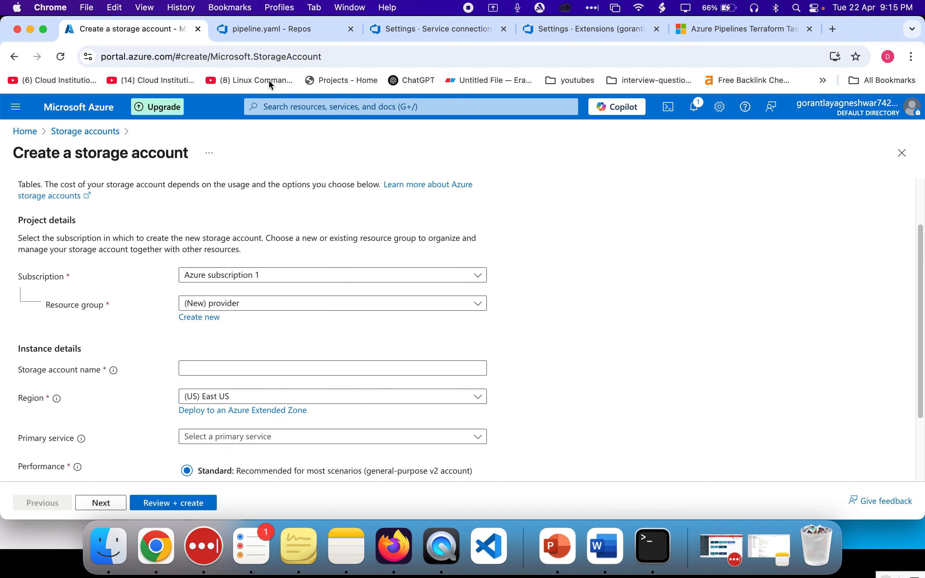
Copy the storage account name from pipeline.yaml and set the storage account name to providerstorageaccount
{"action": "left_click", "coordinate": [270, 30]}
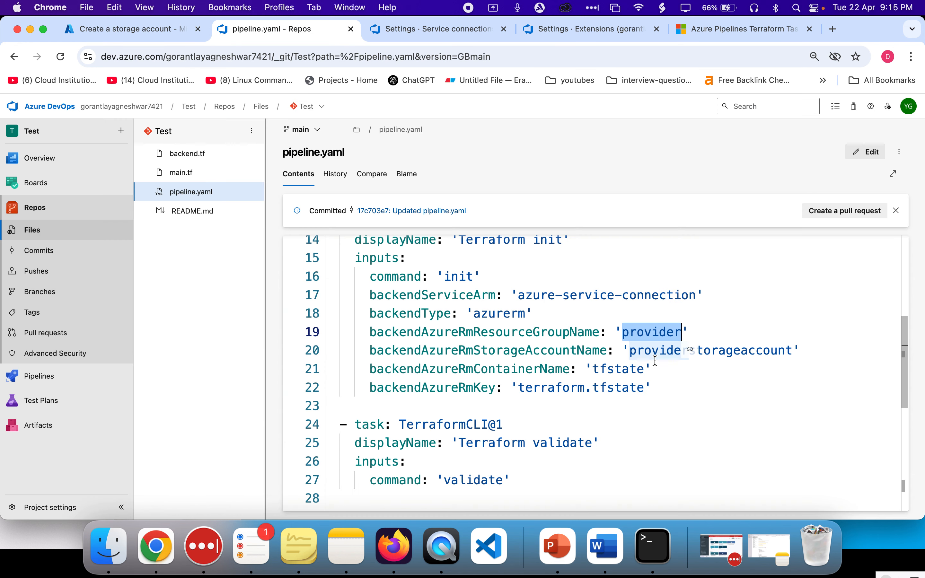
{"action": "double_click", "coordinate": [656, 351]}
{"action": "key", "text": "super+c"}
{"action": "left_click", "coordinate": [161, 29]}
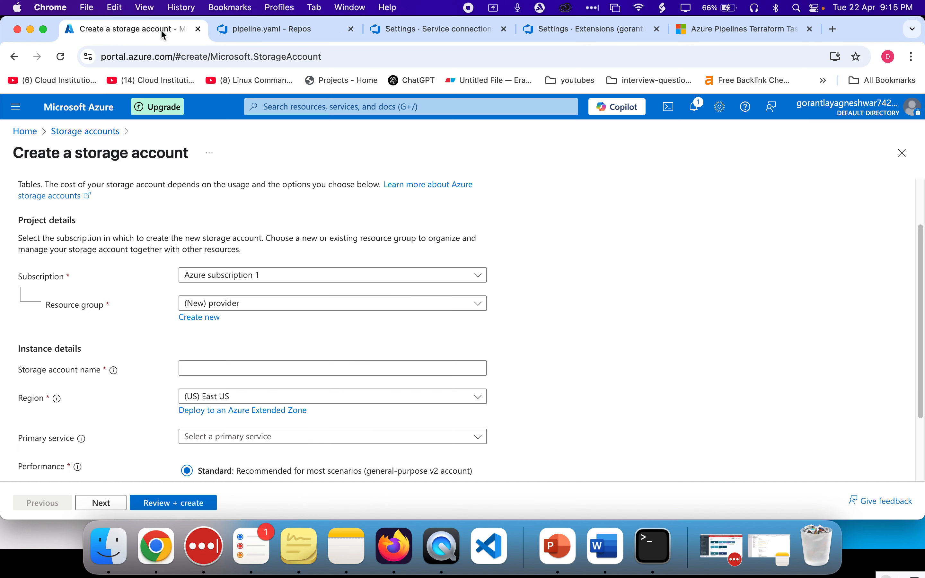
{"action": "left_click", "coordinate": [321, 366]}
{"action": "key", "text": "super+v"}
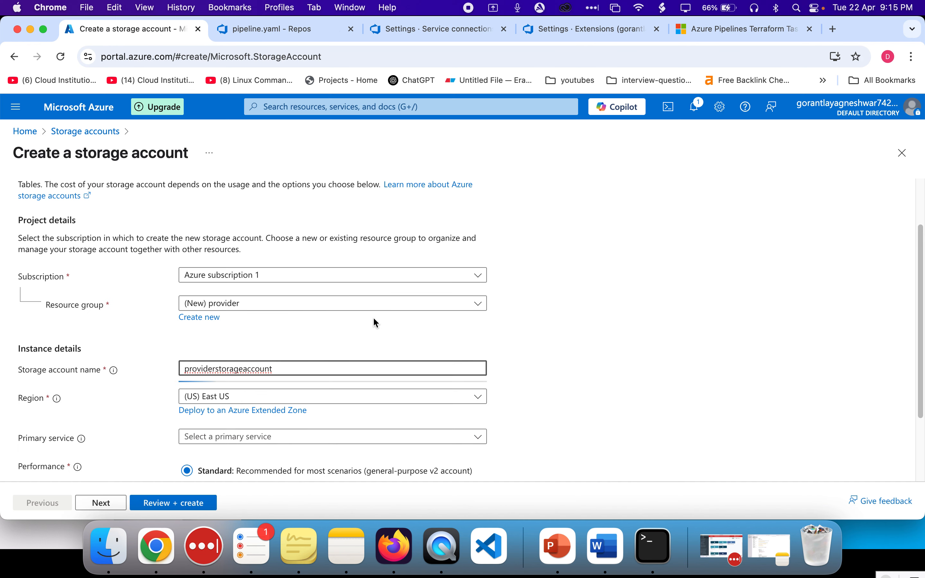
Review and create the providerstorageaccount storage account
{"action": "scroll", "coordinate": [374, 324], "scroll_direction": "down", "scroll_amount": 3}
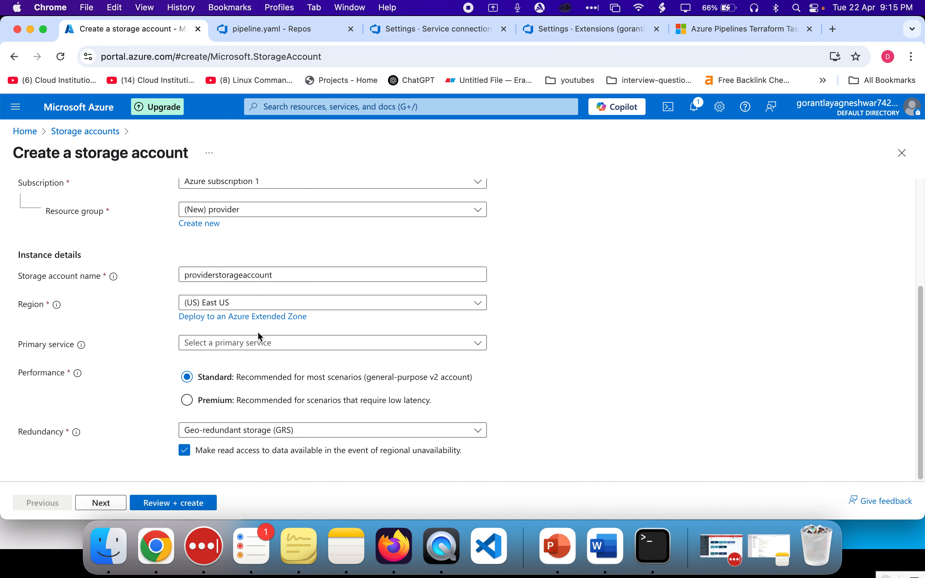
{"action": "left_click", "coordinate": [193, 504]}
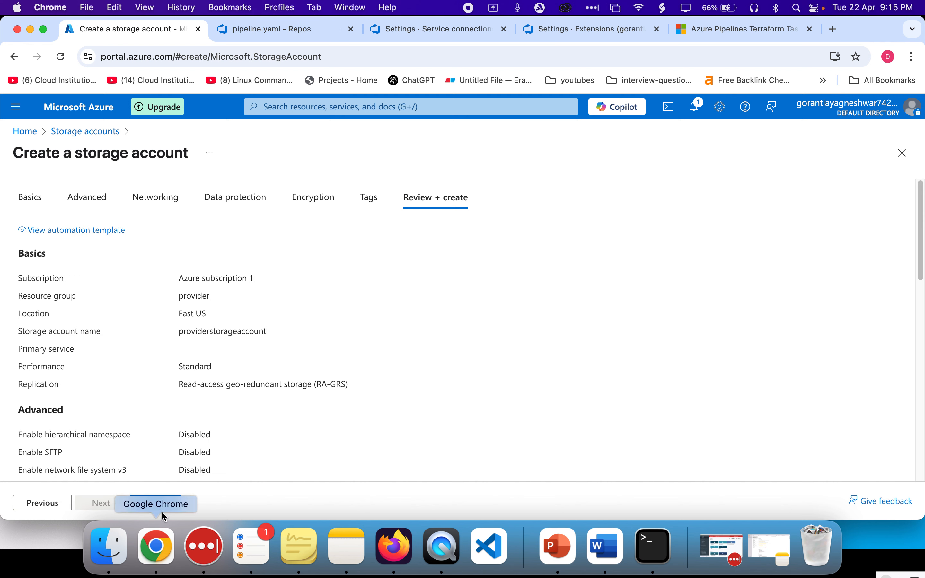
{"action": "left_click", "coordinate": [156, 503]}
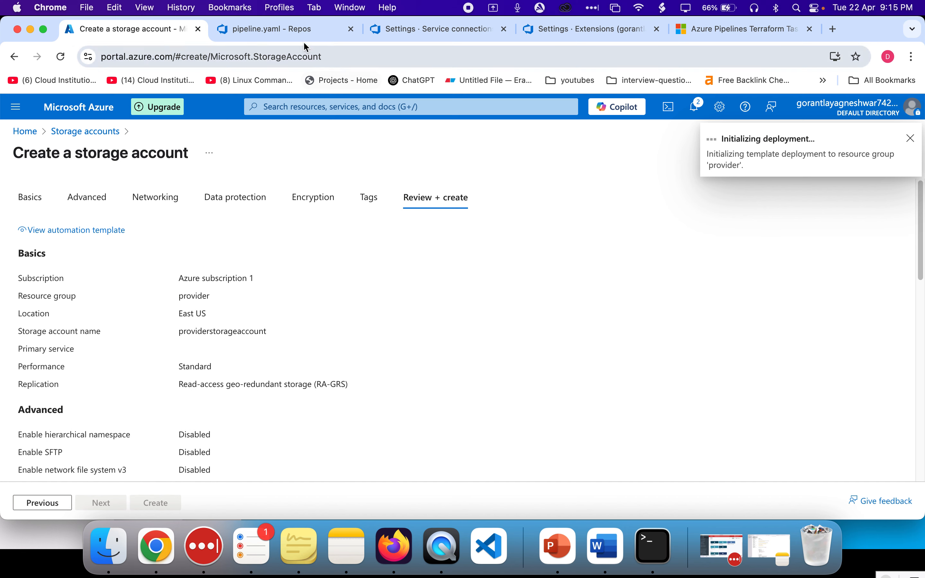
Return to pipeline.yaml and select the backend container name tfstate in the Terraform init task
{"action": "left_click", "coordinate": [293, 35]}
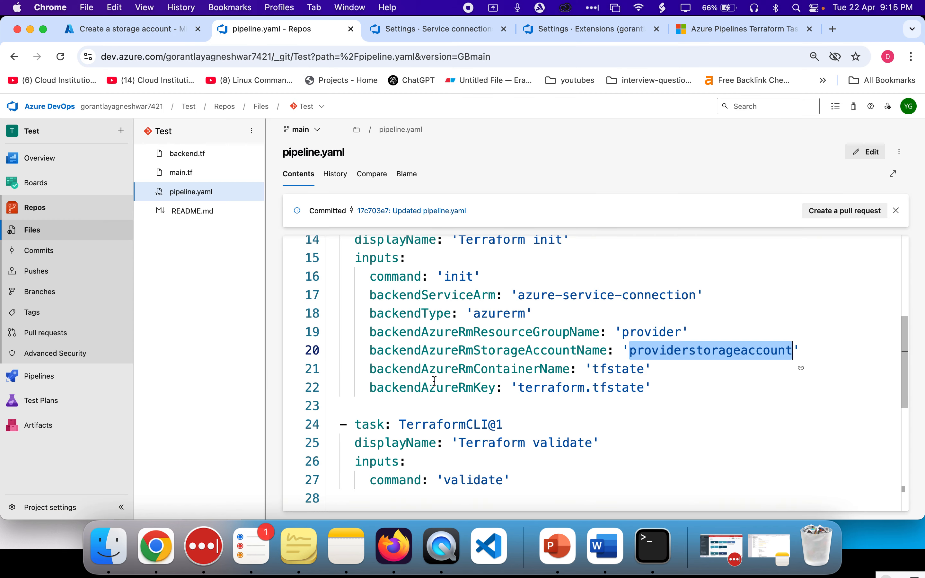
{"action": "double_click", "coordinate": [511, 368]}
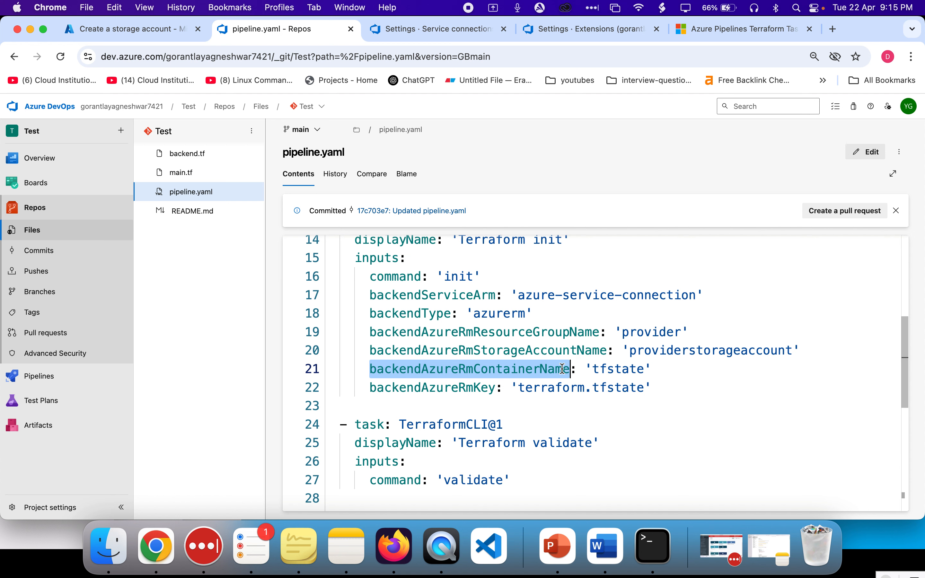
{"action": "double_click", "coordinate": [664, 352]}
{"action": "left_click_drag", "start_coordinate": [664, 351], "coordinate": [645, 323]}
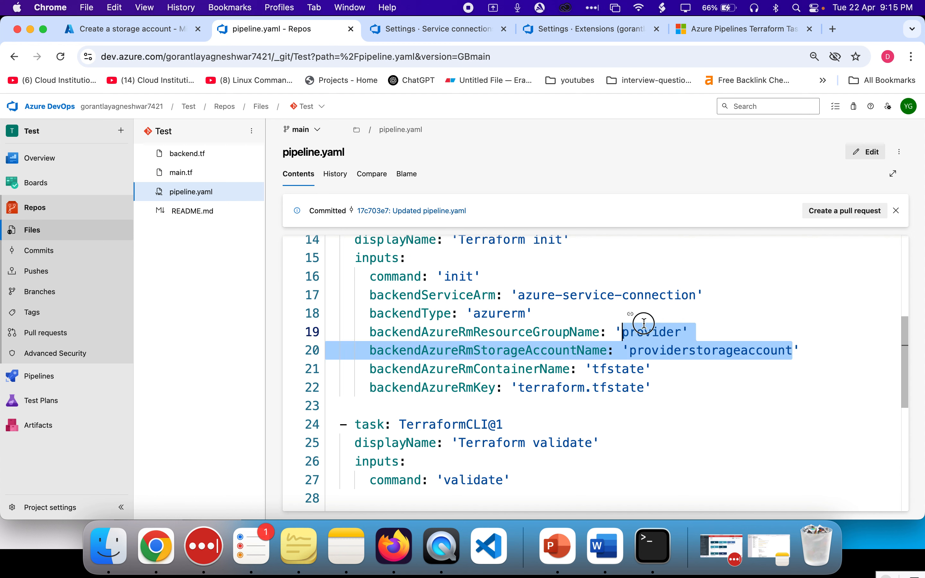
{"action": "left_click", "coordinate": [645, 324]}
{"action": "left_click", "coordinate": [608, 368]}
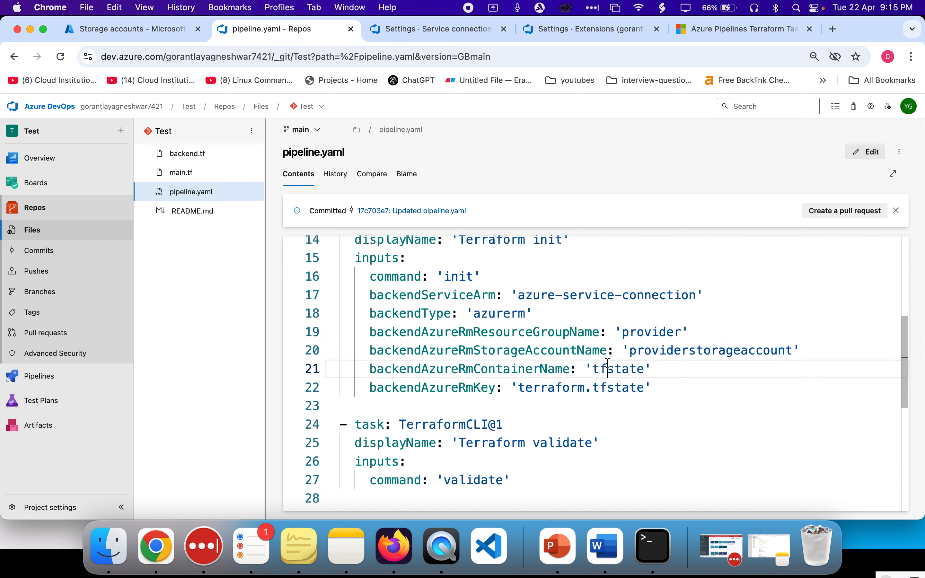
{"action": "double_click", "coordinate": [608, 366]}
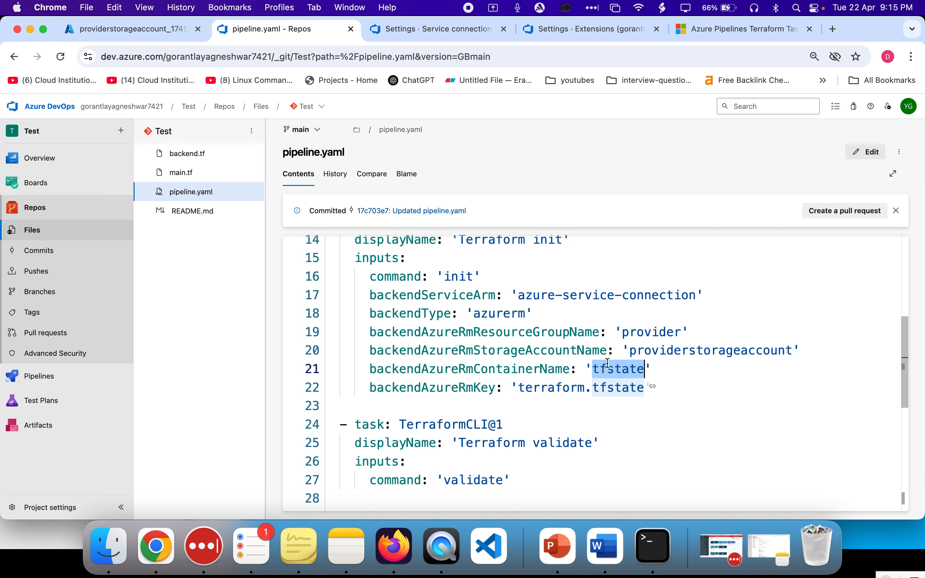
Check the storage account deployment's progress and review the backend container name and key in the Terraform init task of pipeline.yaml
{"action": "left_click", "coordinate": [160, 30]}
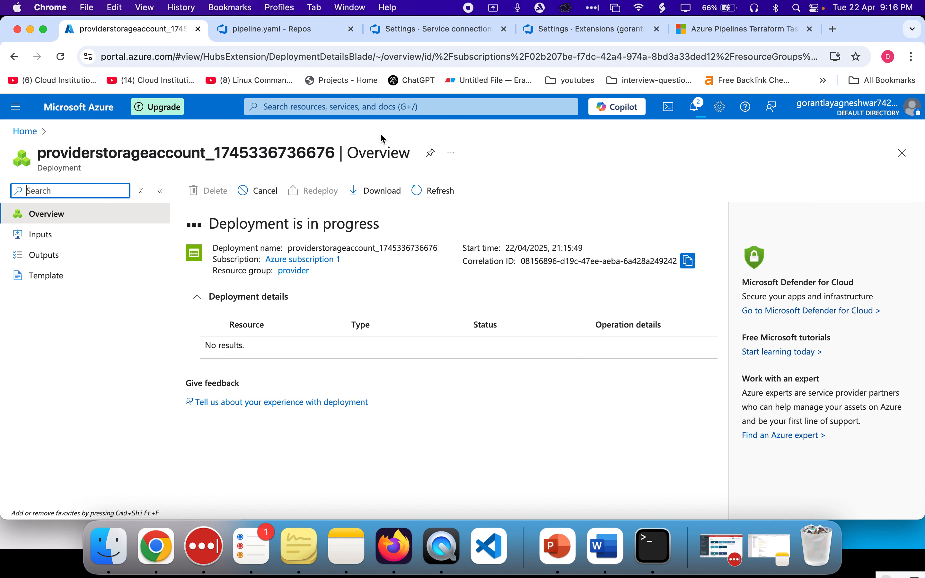
{"action": "left_click", "coordinate": [58, 61]}
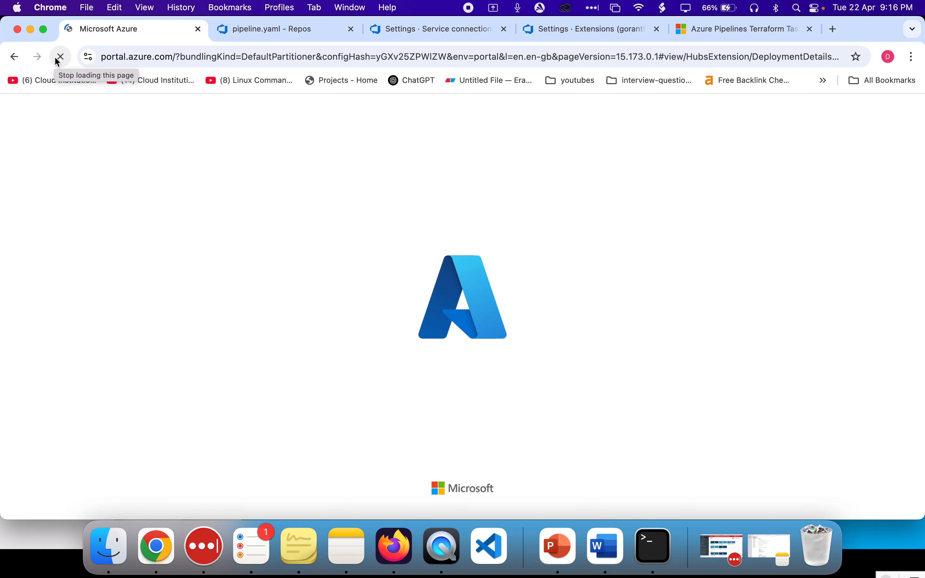
{"action": "left_click", "coordinate": [290, 35]}
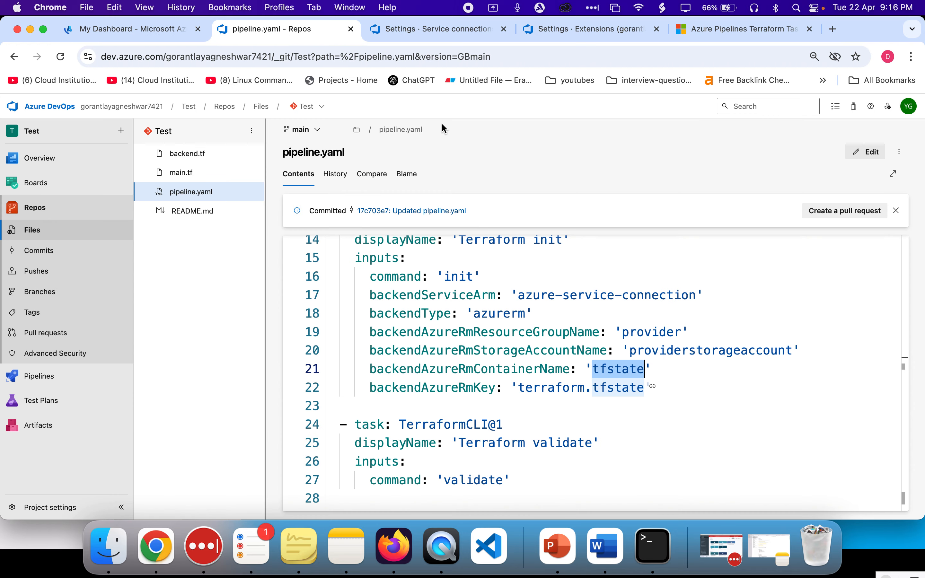
{"action": "double_click", "coordinate": [471, 369]}
{"action": "double_click", "coordinate": [644, 374]}
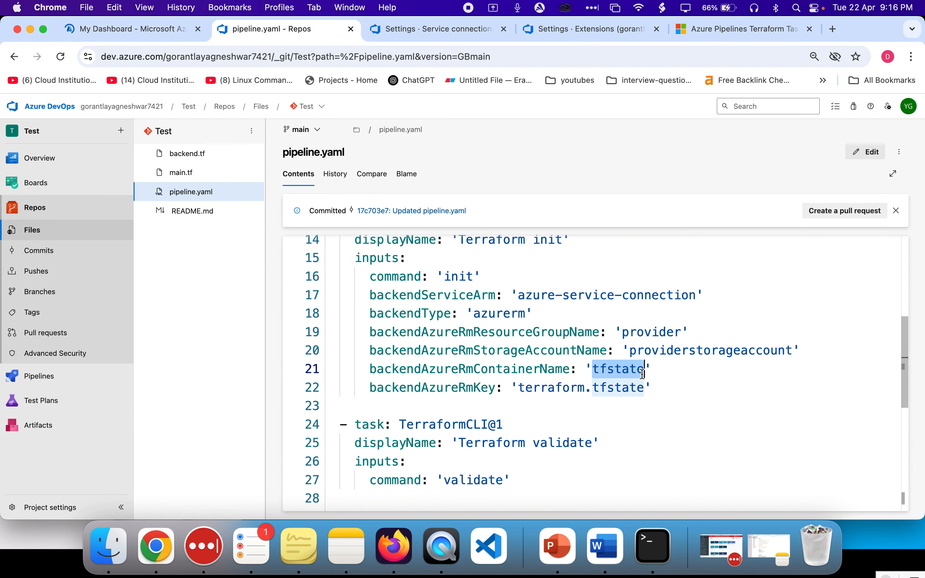
{"action": "scroll", "coordinate": [644, 374], "scroll_direction": "down", "scroll_amount": 3}
{"action": "left_click", "coordinate": [644, 374]}
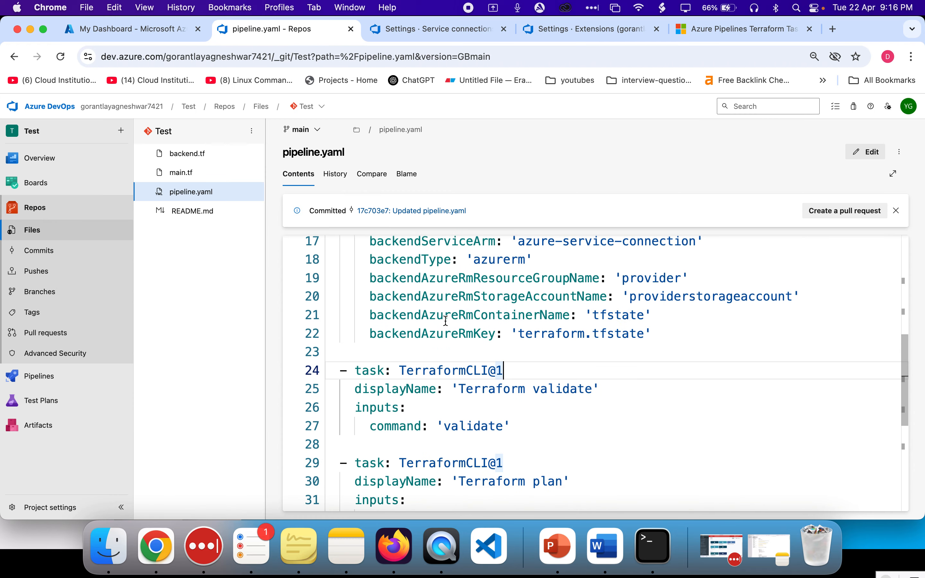
{"action": "double_click", "coordinate": [440, 331]}
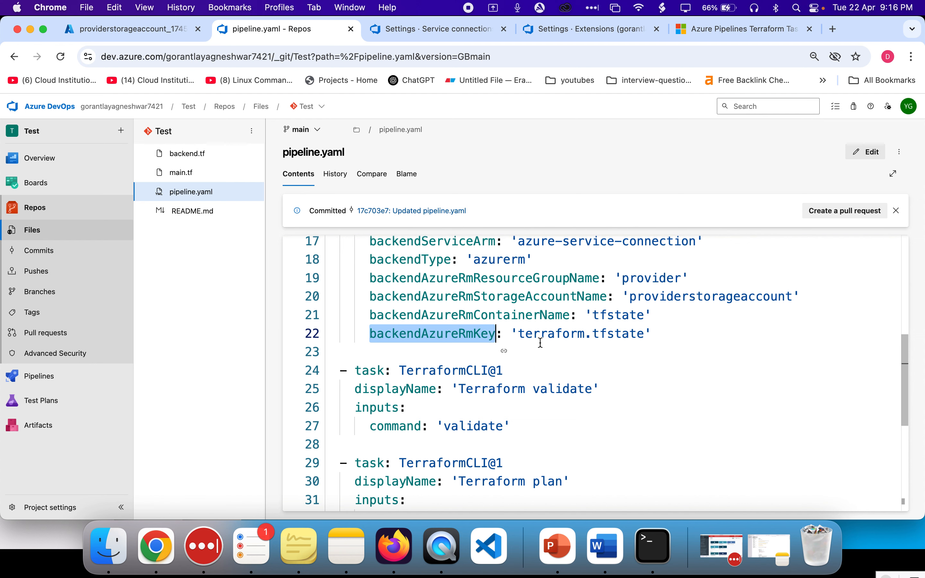
Open the deployed providerstorageaccount's containers and create a new container named tfstate
{"action": "left_click", "coordinate": [130, 28]}
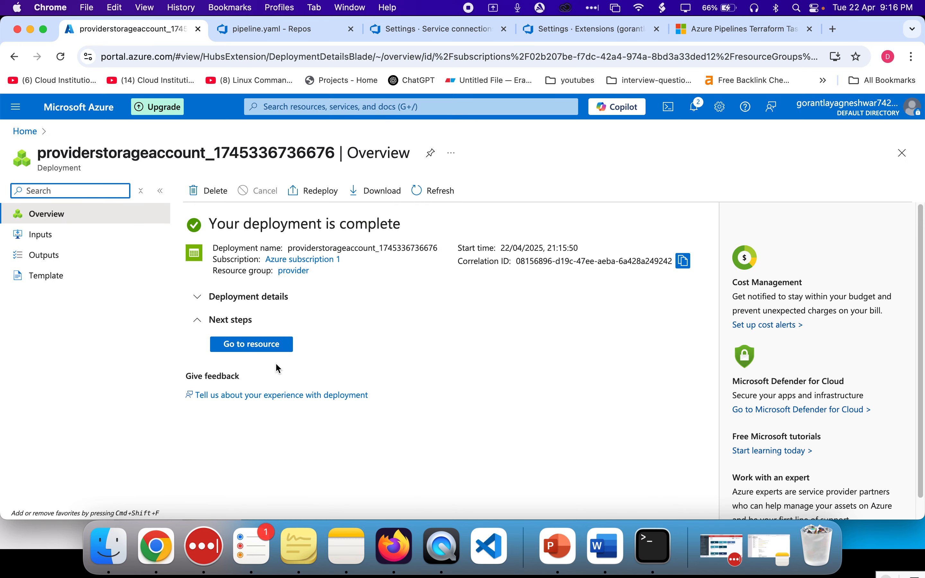
{"action": "left_click", "coordinate": [266, 347]}
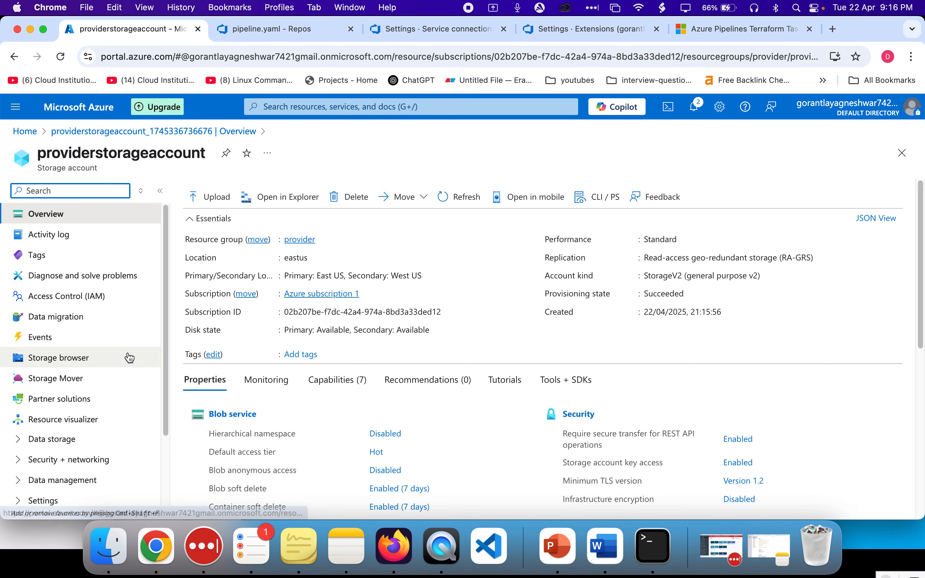
{"action": "scroll", "coordinate": [114, 363], "scroll_direction": "down", "scroll_amount": 2}
{"action": "left_click", "coordinate": [24, 408]}
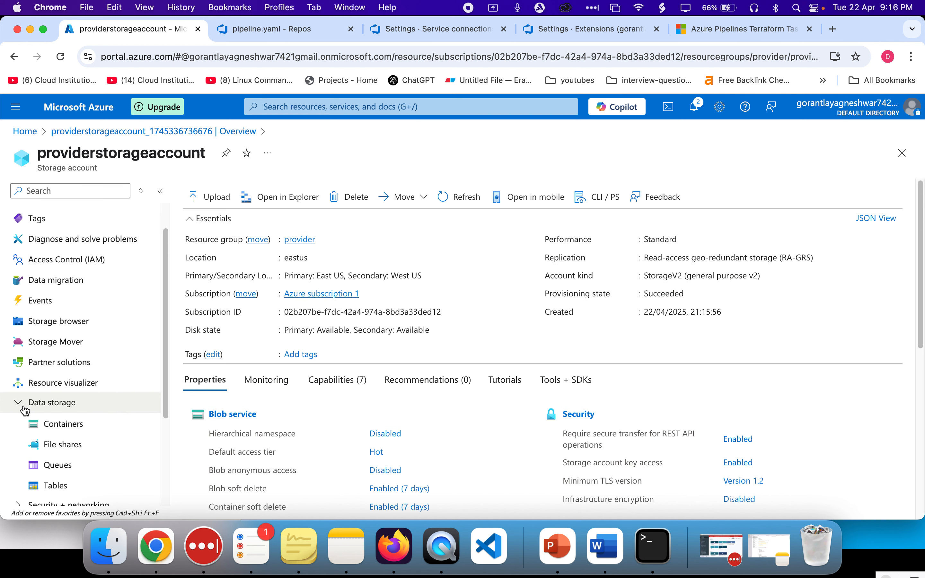
{"action": "scroll", "coordinate": [26, 410], "scroll_direction": "down", "scroll_amount": 1}
{"action": "left_click", "coordinate": [54, 404]}
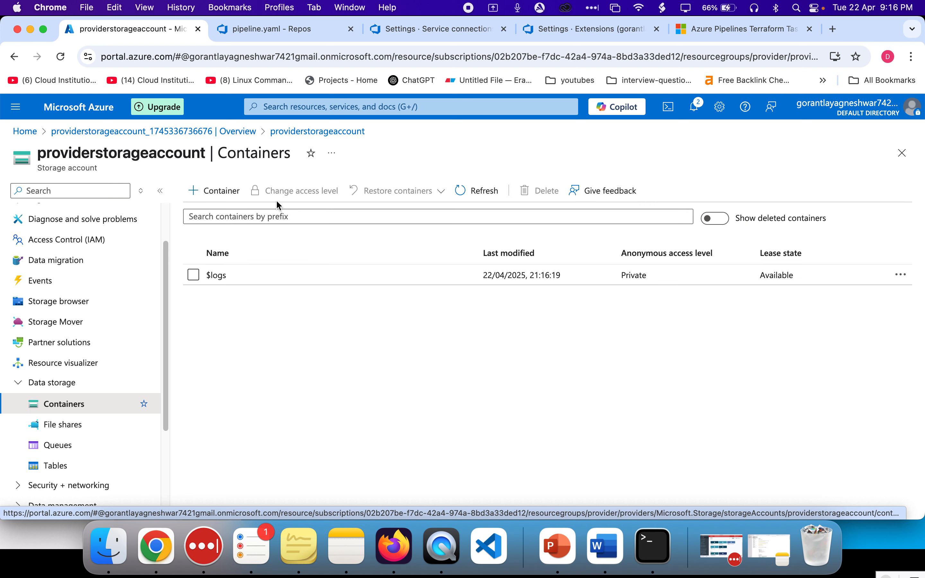
{"action": "left_click", "coordinate": [216, 193]}
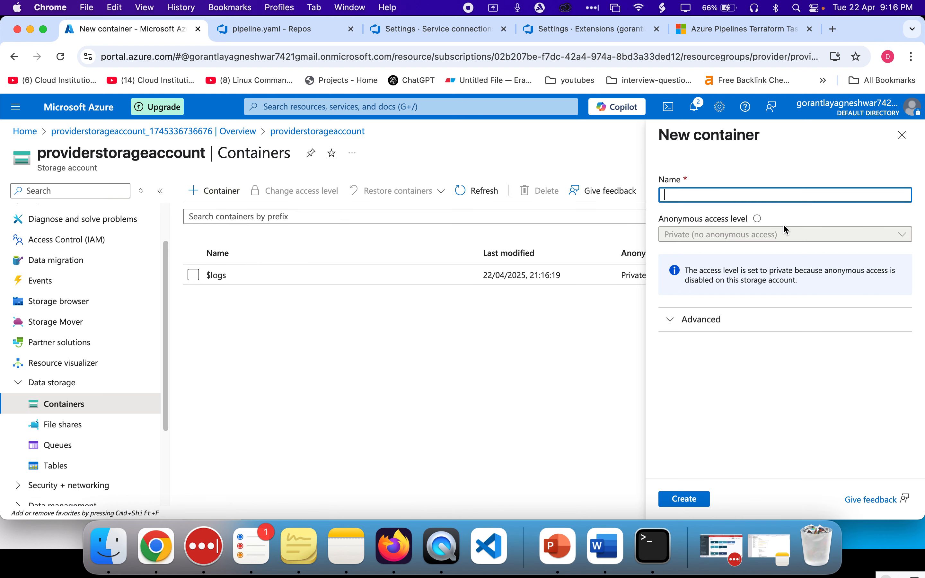
{"action": "type", "text": "tfstate"}
{"action": "left_click", "coordinate": [693, 498]}
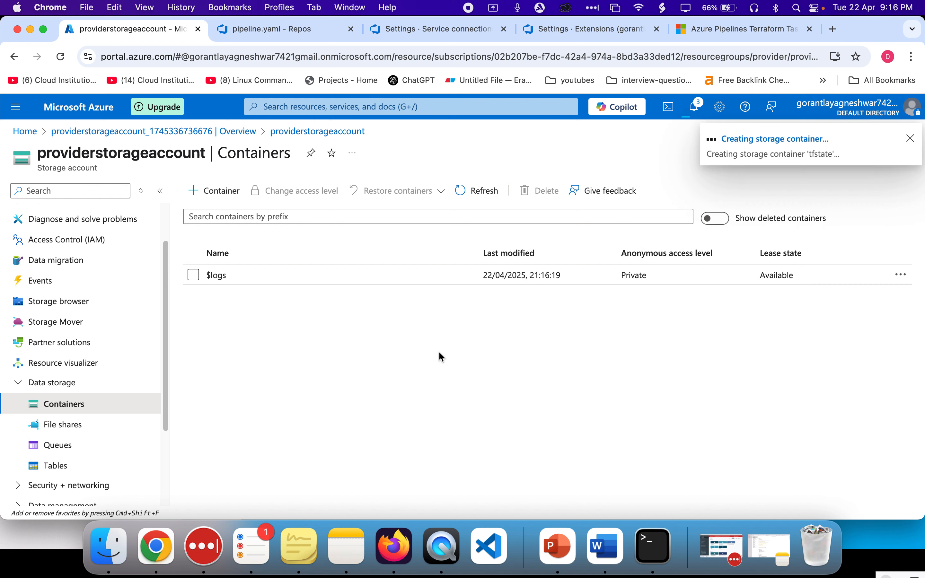
Review the backend key and the Terraform validate task settings in pipeline.yaml
{"action": "left_click", "coordinate": [262, 29]}
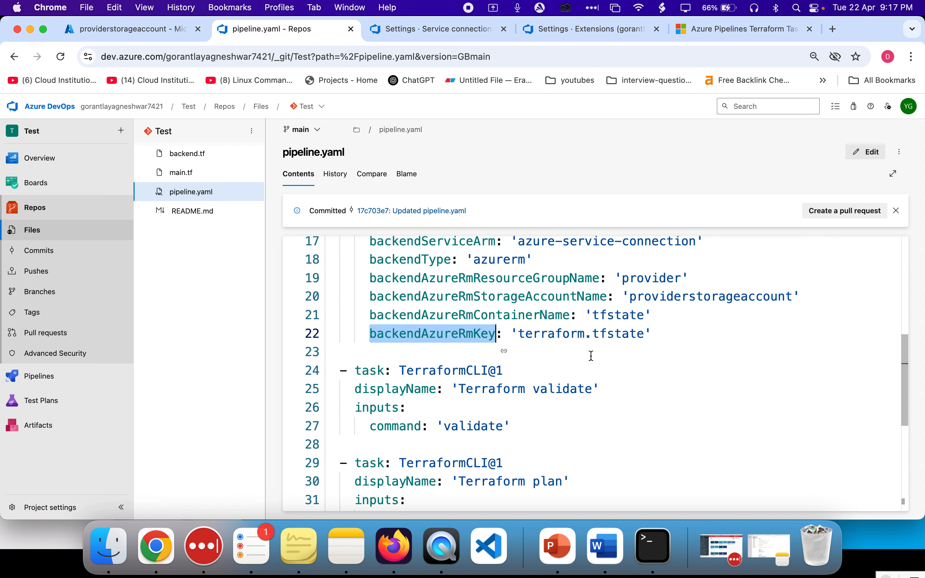
{"action": "double_click", "coordinate": [553, 334]}
{"action": "left_click_drag", "start_coordinate": [553, 334], "coordinate": [634, 333]}
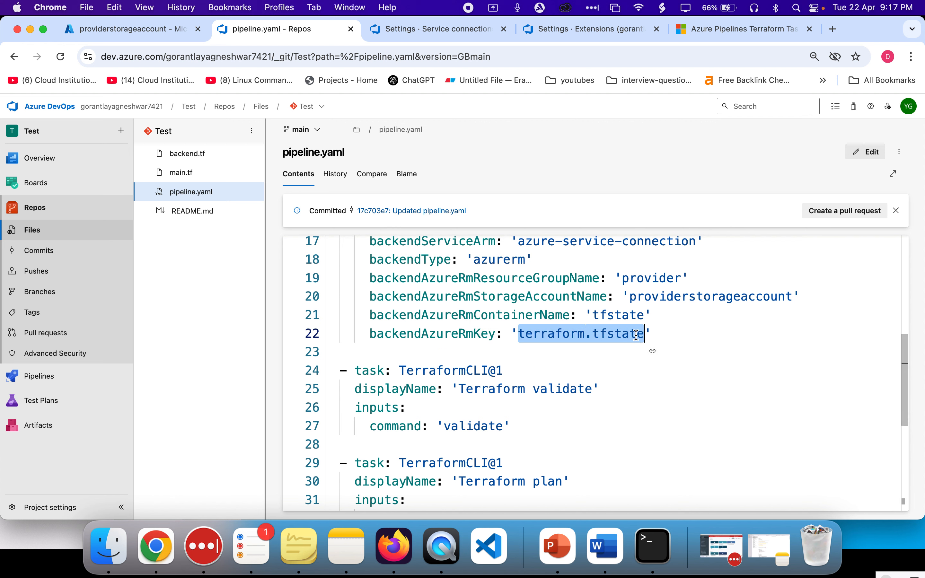
{"action": "double_click", "coordinate": [612, 315]}
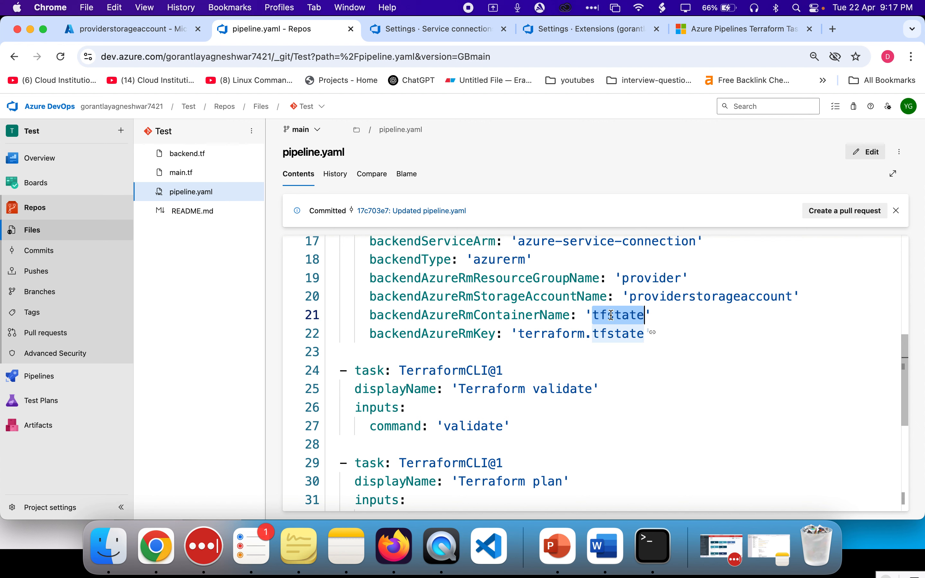
{"action": "double_click", "coordinate": [551, 334]}
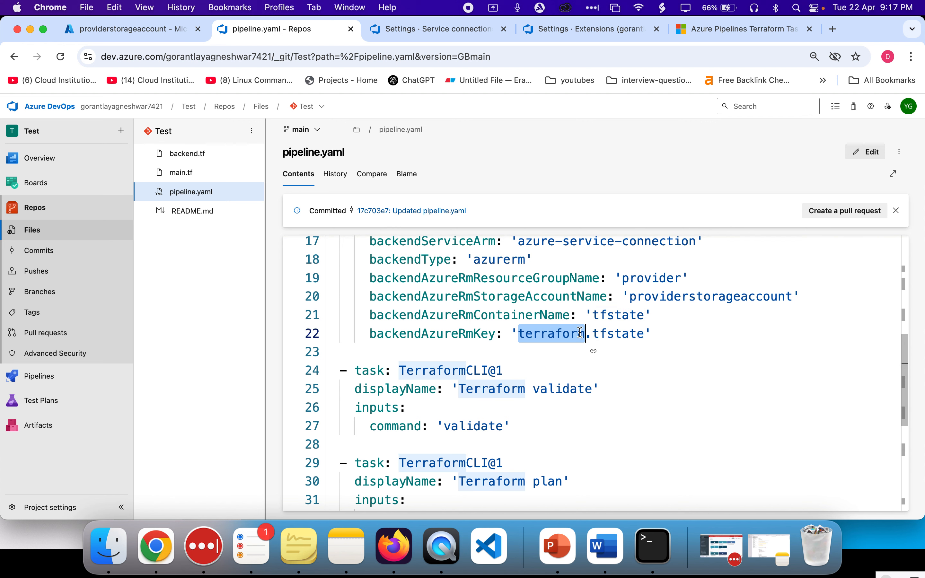
{"action": "left_click", "coordinate": [593, 333]}
{"action": "scroll", "coordinate": [597, 333], "scroll_direction": "down", "scroll_amount": 1}
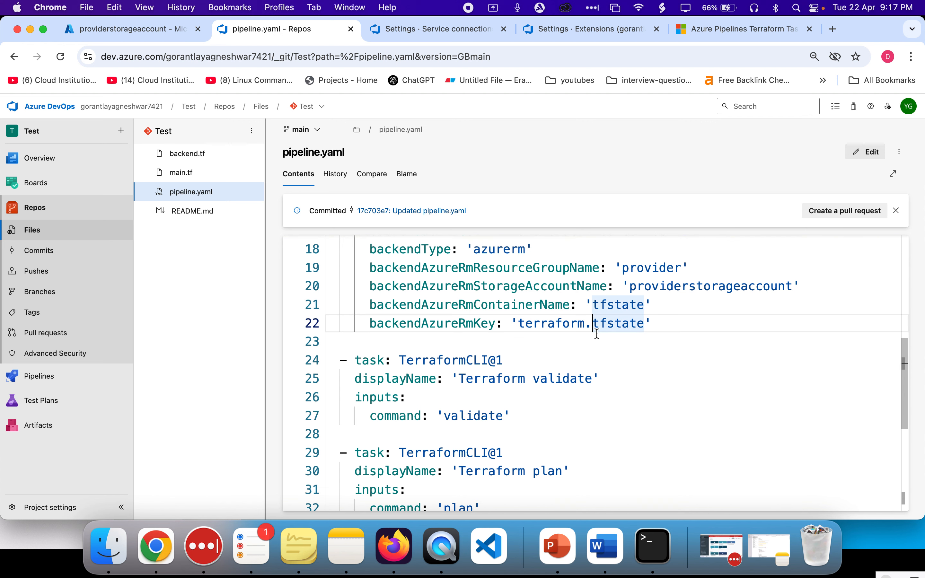
{"action": "scroll", "coordinate": [551, 392], "scroll_direction": "up", "scroll_amount": 5}
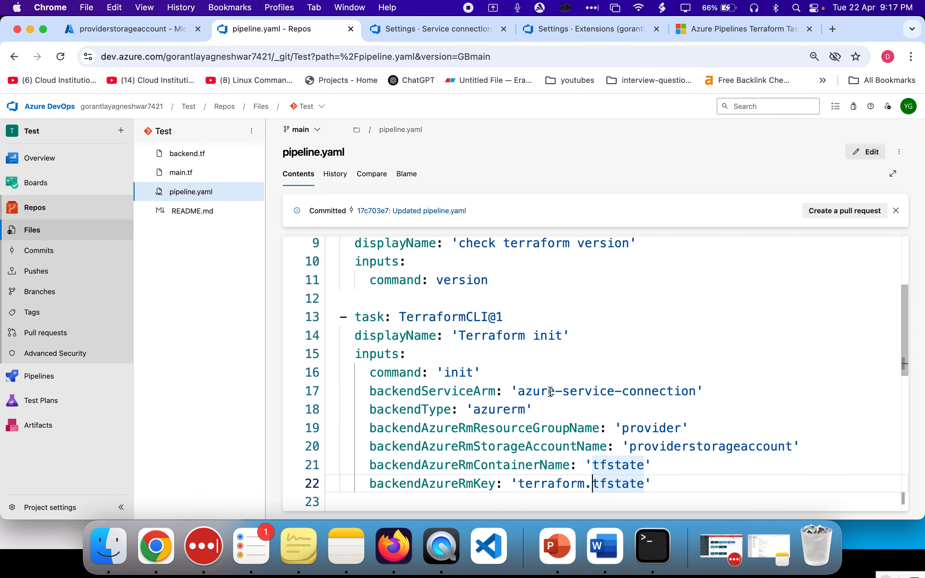
{"action": "scroll", "coordinate": [551, 392], "scroll_direction": "down", "scroll_amount": 3}
{"action": "scroll", "coordinate": [551, 392], "scroll_direction": "down", "scroll_amount": 3}
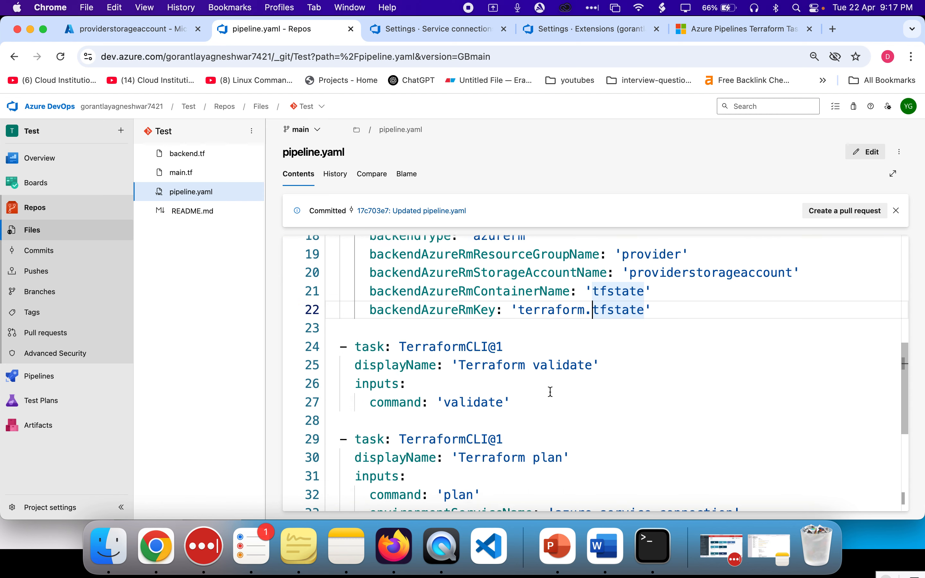
{"action": "double_click", "coordinate": [446, 340]}
{"action": "left_click", "coordinate": [505, 341], "text": "shift"}
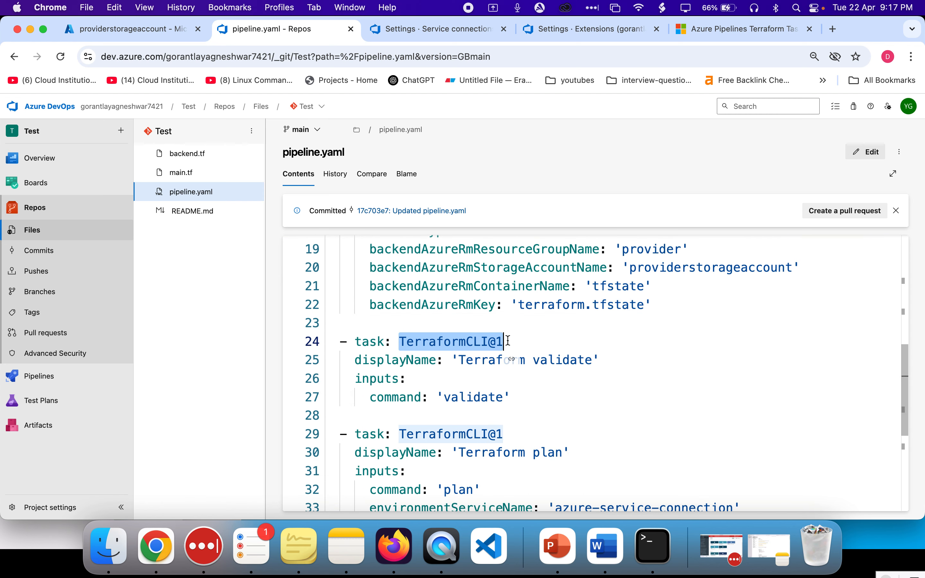
{"action": "double_click", "coordinate": [487, 362]}
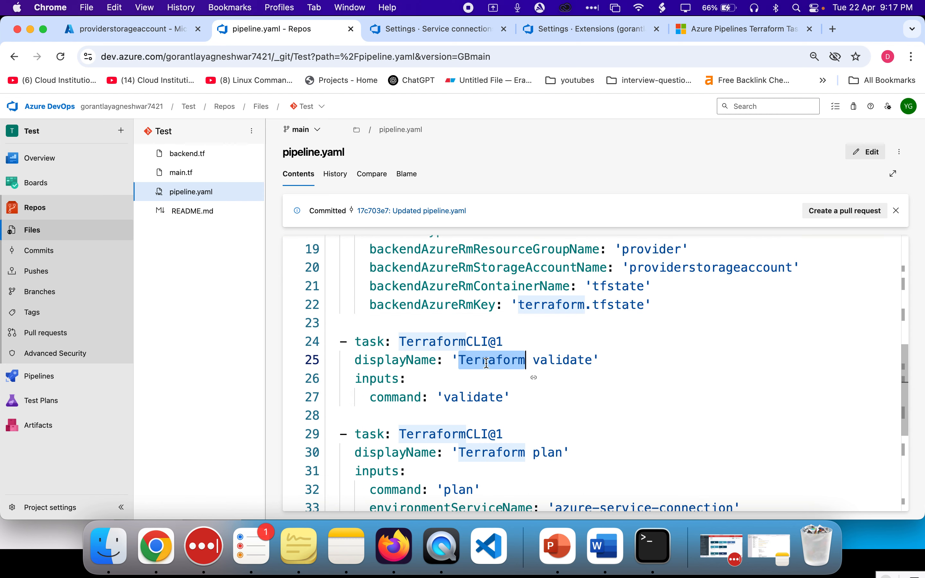
{"action": "left_click", "coordinate": [504, 344]}
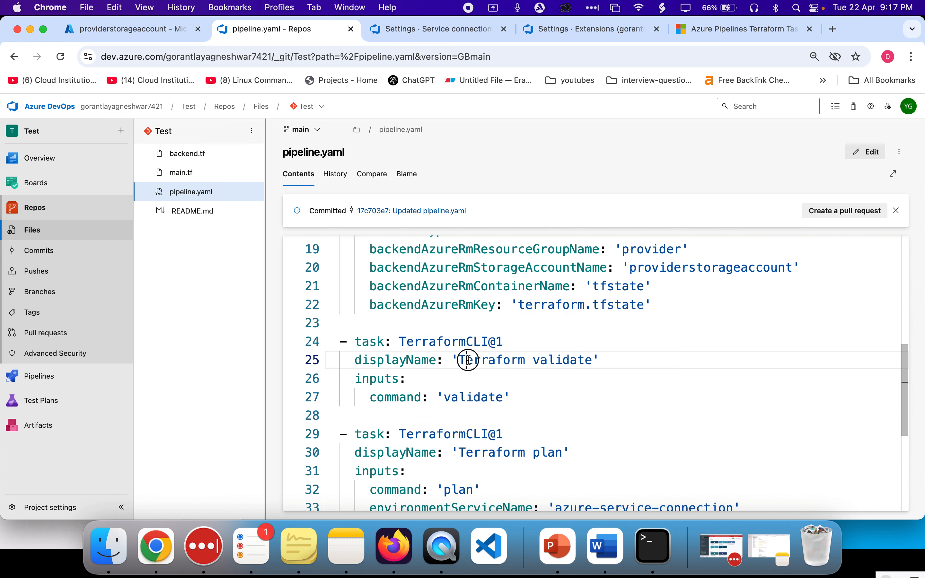
{"action": "left_click_drag", "start_coordinate": [462, 359], "coordinate": [593, 360]}
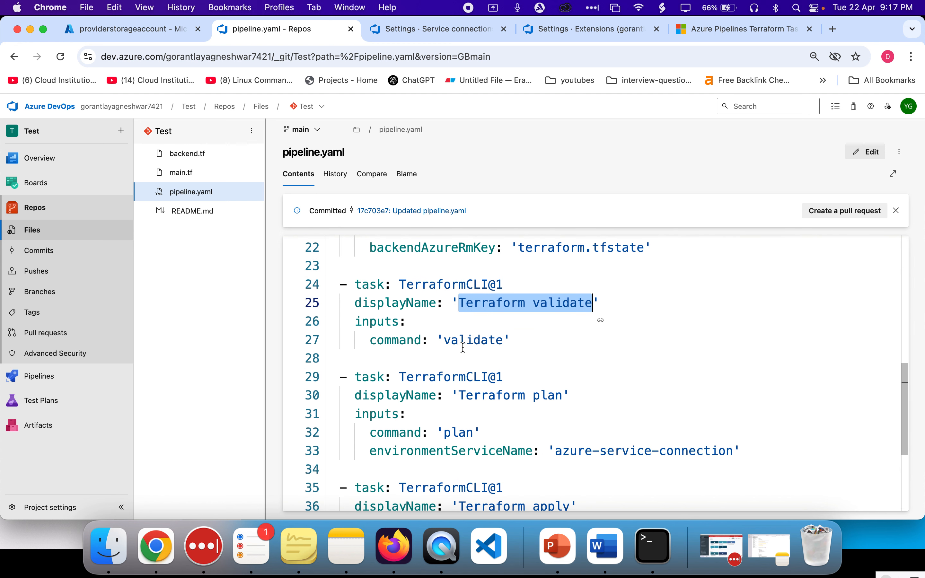
{"action": "double_click", "coordinate": [464, 347]}
Review the Terraform plan and apply tasks' service connection and backend settings throughout pipeline.yaml
{"action": "scroll", "coordinate": [463, 347], "scroll_direction": "down", "scroll_amount": 2}
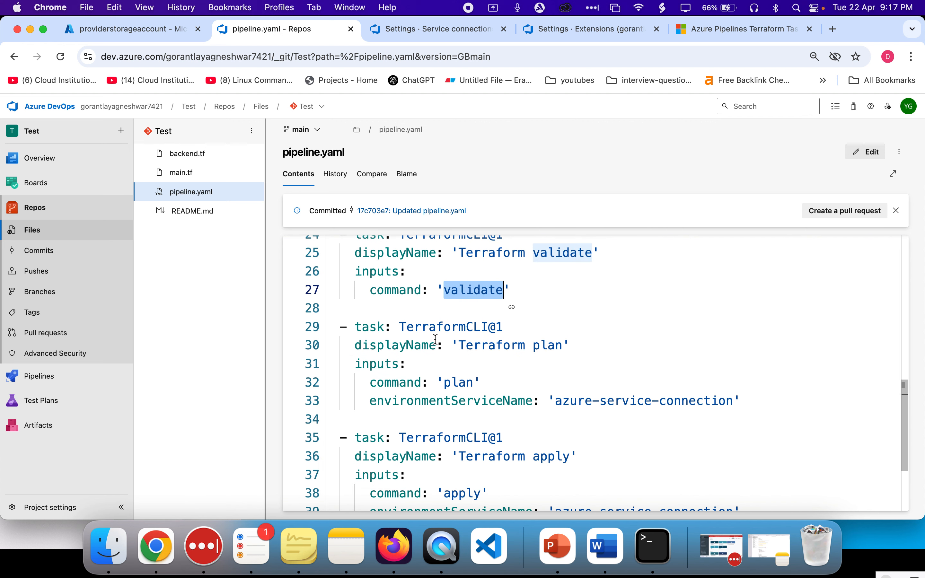
{"action": "left_click_drag", "start_coordinate": [462, 343], "coordinate": [551, 347]}
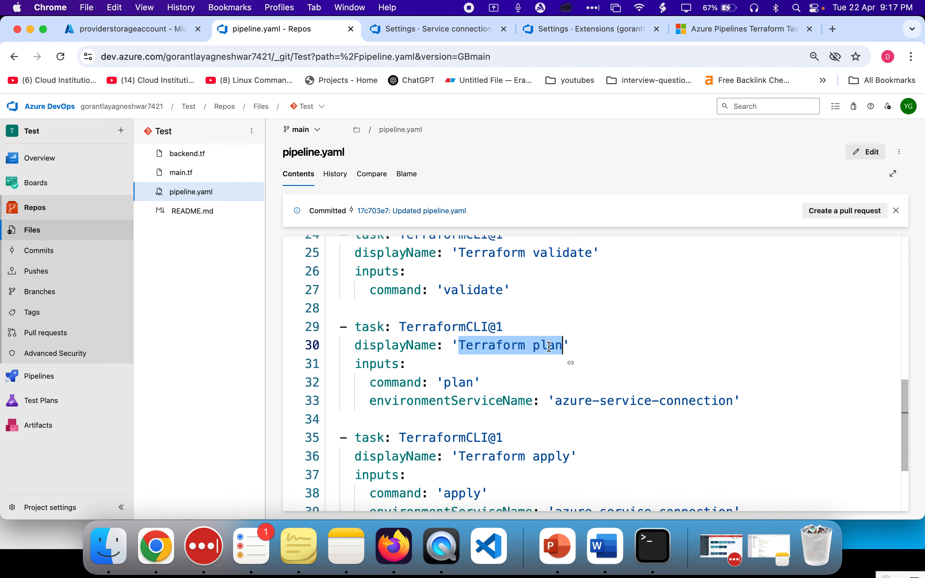
{"action": "scroll", "coordinate": [547, 347], "scroll_direction": "down", "scroll_amount": 1}
{"action": "left_click_drag", "start_coordinate": [557, 377], "coordinate": [734, 377]}
{"action": "scroll", "coordinate": [712, 381], "scroll_direction": "down", "scroll_amount": 3}
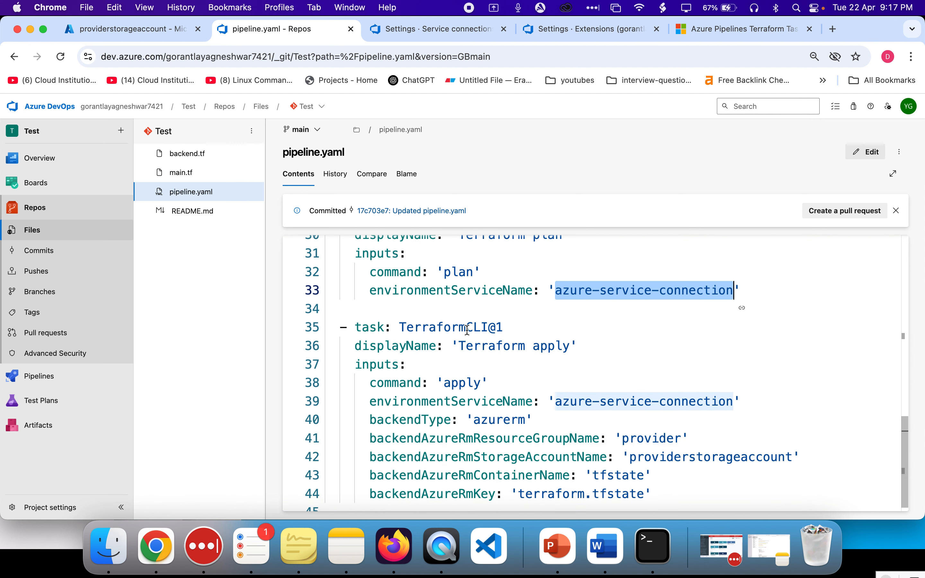
{"action": "left_click_drag", "start_coordinate": [459, 336], "coordinate": [571, 335]}
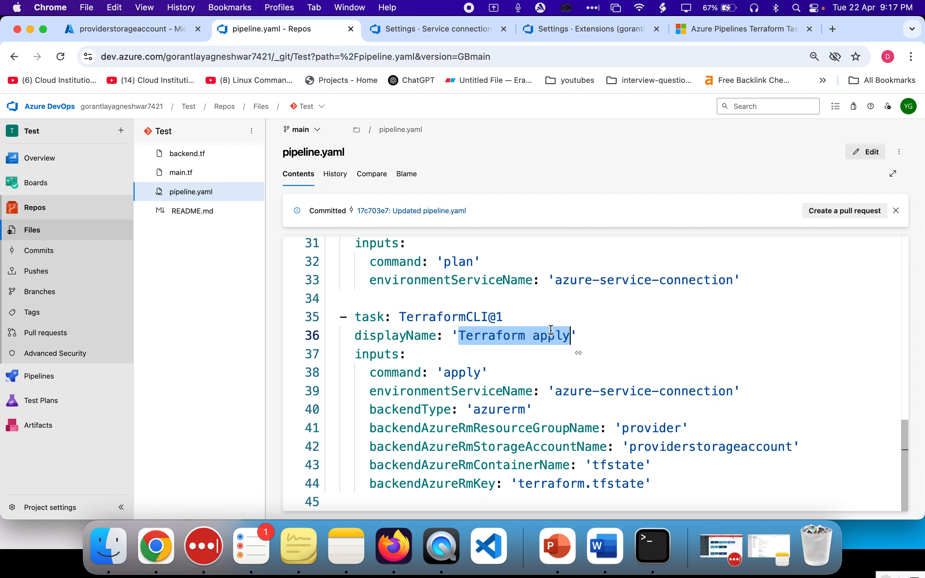
{"action": "double_click", "coordinate": [467, 393]}
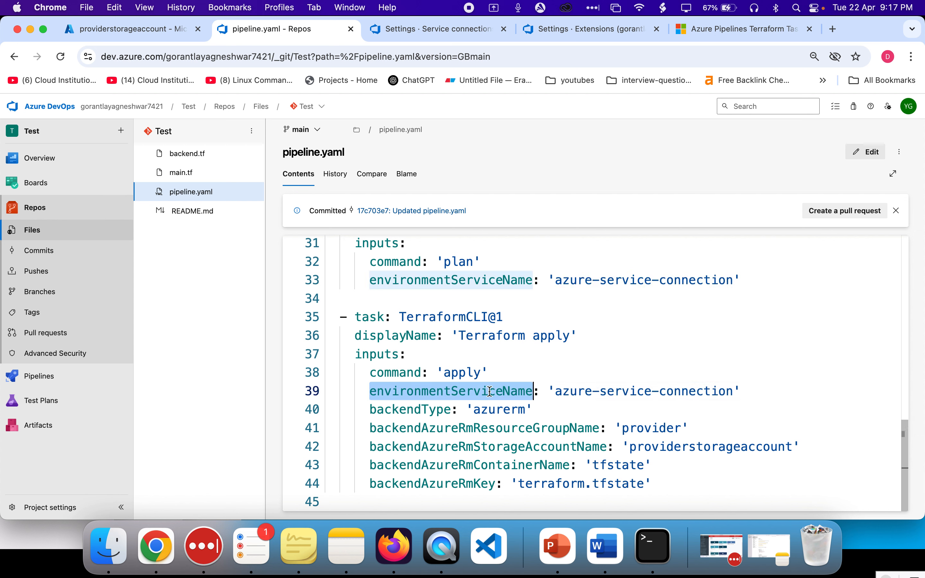
{"action": "left_click_drag", "start_coordinate": [556, 391], "coordinate": [710, 390]}
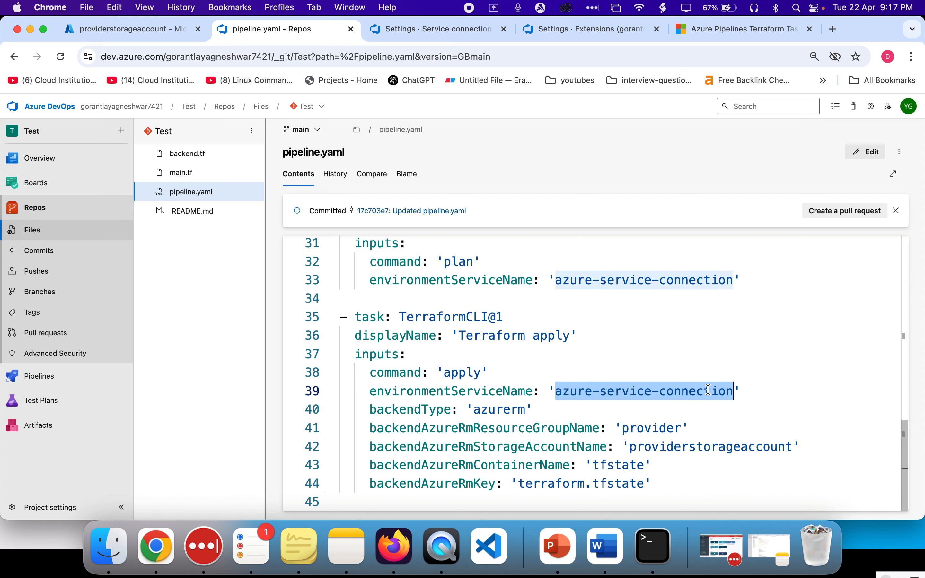
{"action": "left_click", "coordinate": [658, 430]}
{"action": "triple_click", "coordinate": [649, 488]}
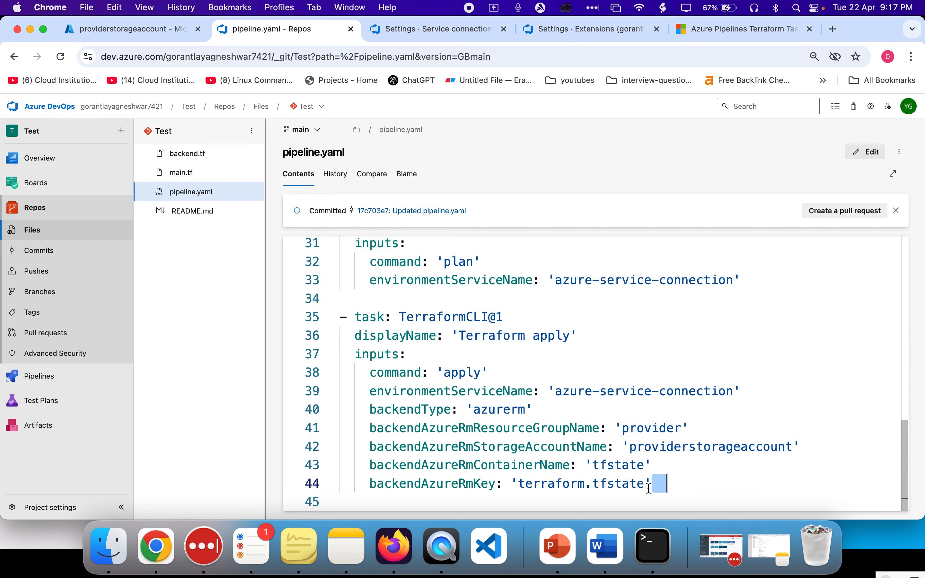
{"action": "scroll", "coordinate": [649, 488], "scroll_direction": "up", "scroll_amount": 10}
{"action": "scroll", "coordinate": [649, 488], "scroll_direction": "down", "scroll_amount": 7}
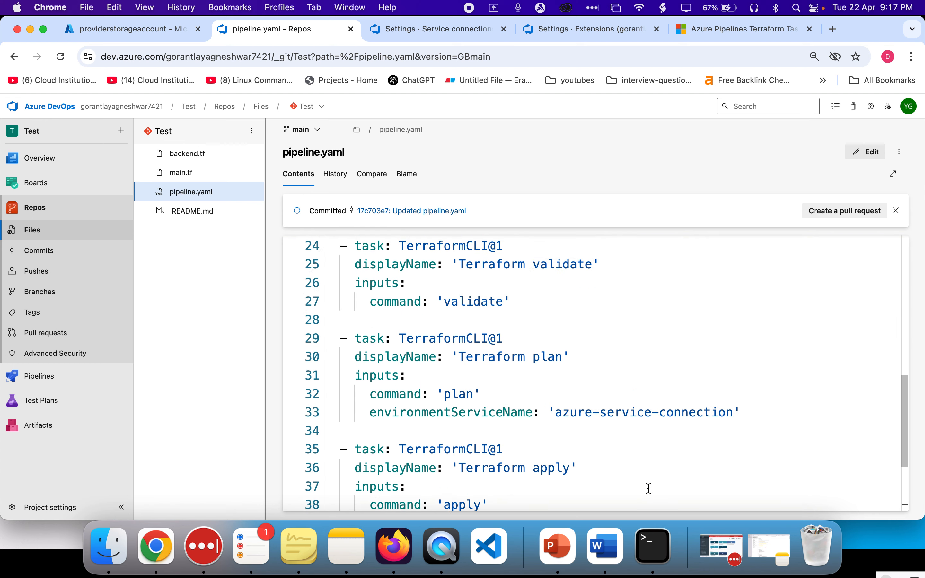
{"action": "scroll", "coordinate": [649, 488], "scroll_direction": "up", "scroll_amount": 8}
{"action": "scroll", "coordinate": [649, 488], "scroll_direction": "down", "scroll_amount": 10}
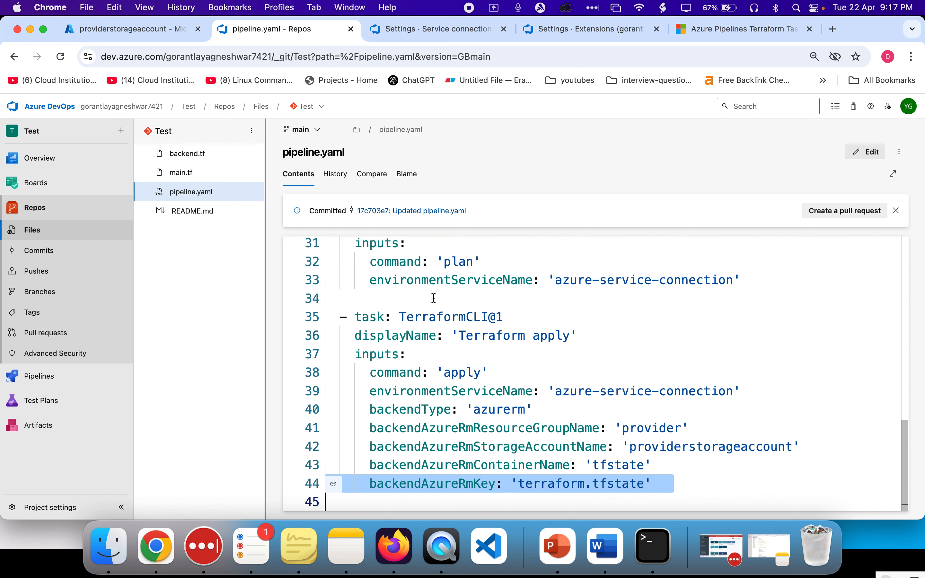
{"action": "scroll", "coordinate": [434, 298], "scroll_direction": "up", "scroll_amount": 10}
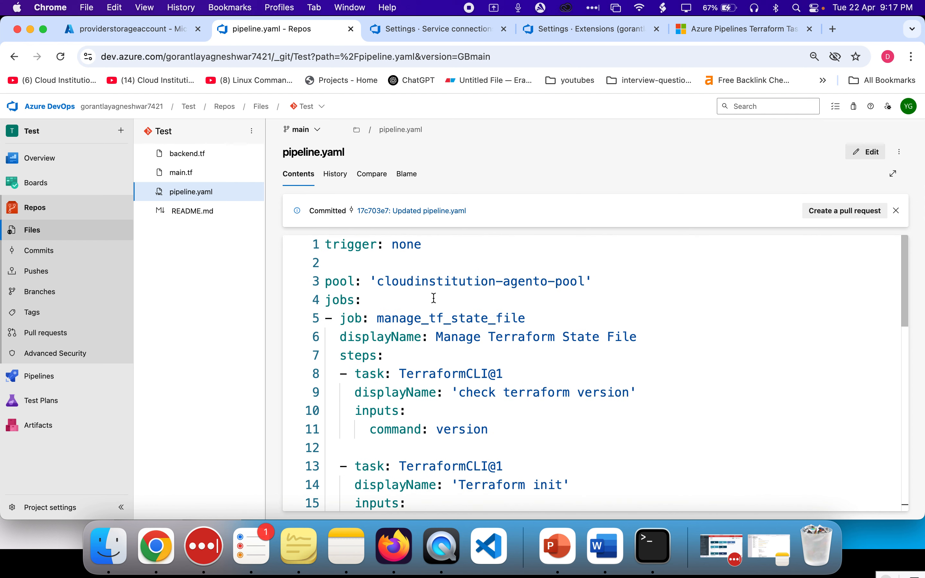
{"action": "left_click", "coordinate": [424, 258]}
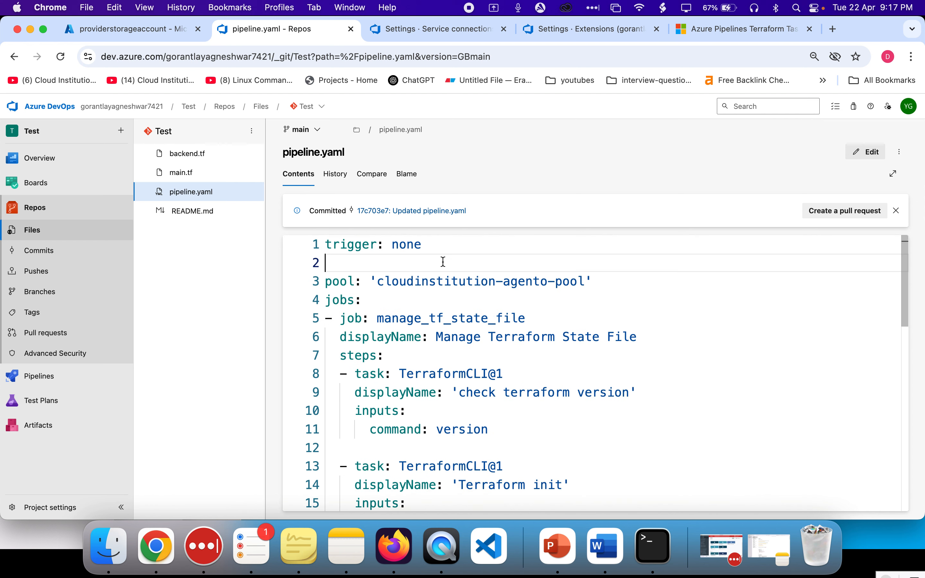
{"action": "mouse_move", "coordinate": [64, 378]}
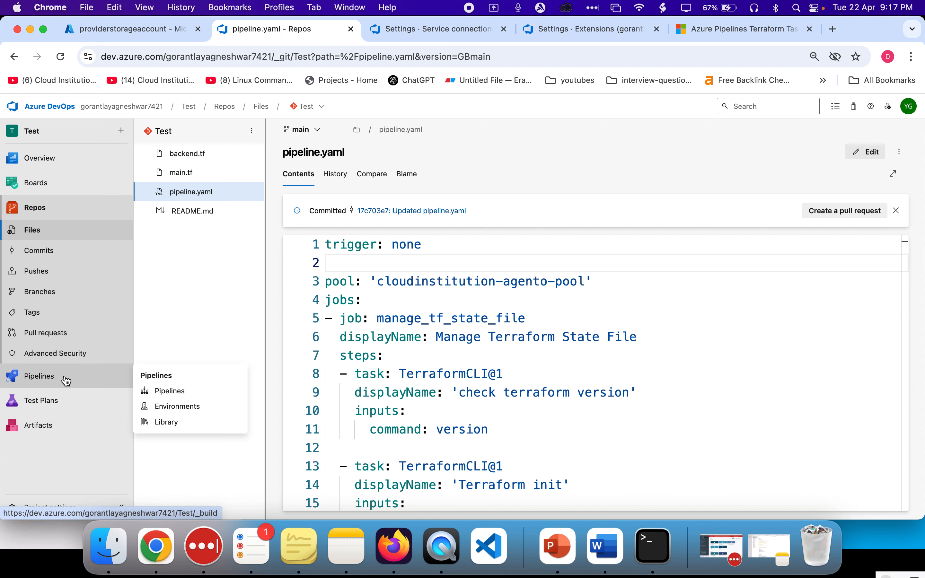
Open the job logs of the earlier successful run #20250422.6 and select its Terraform apply step
{"action": "left_click", "coordinate": [67, 379], "text": "super"}
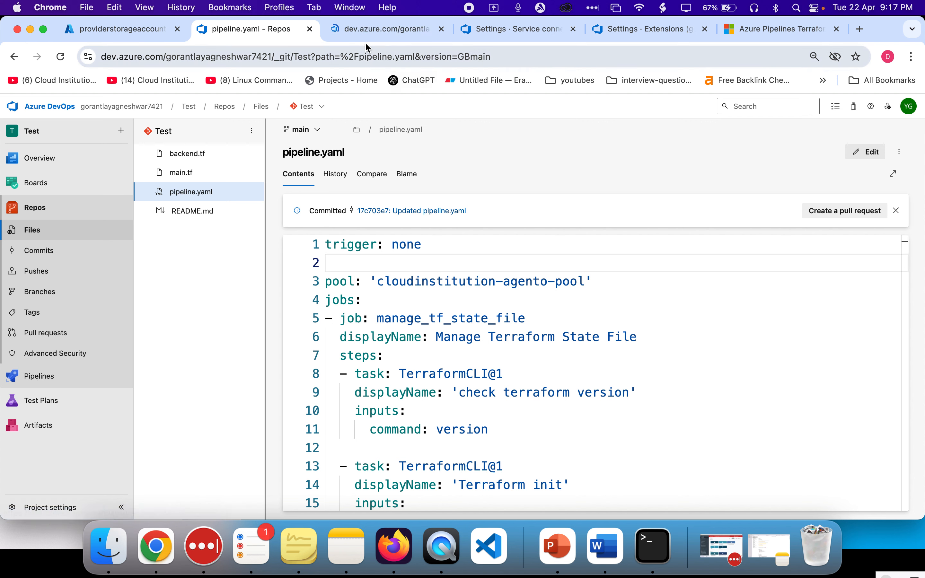
{"action": "left_click", "coordinate": [386, 29]}
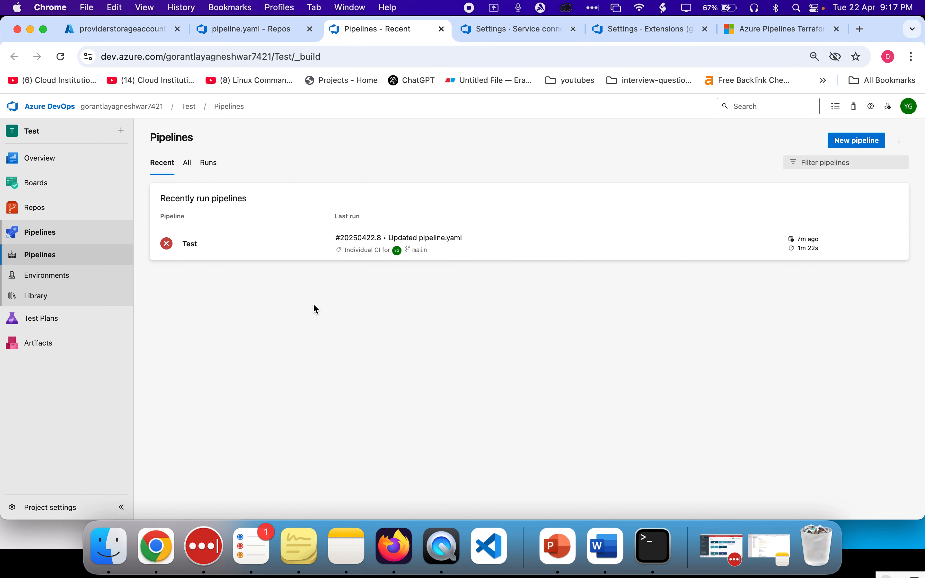
{"action": "left_click", "coordinate": [554, 254]}
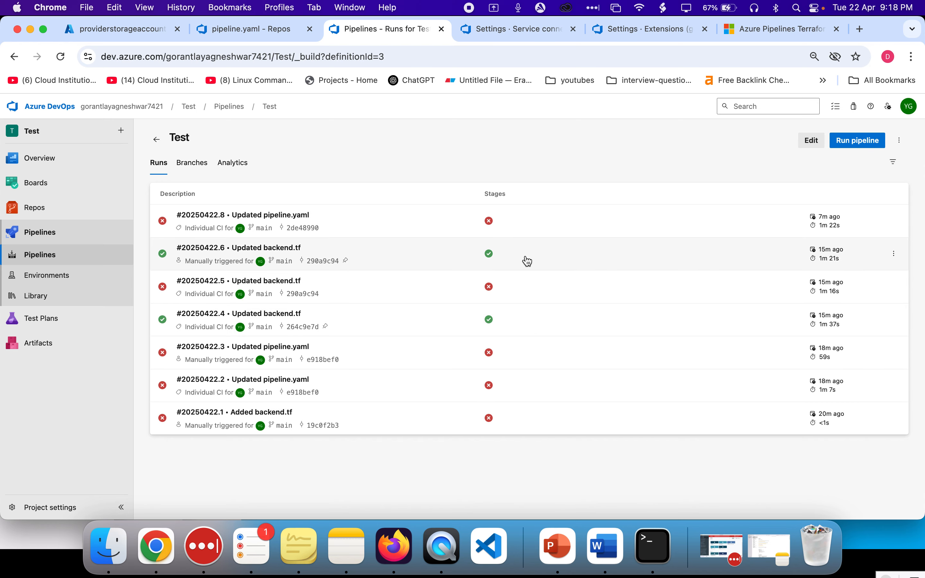
{"action": "left_click", "coordinate": [528, 262]}
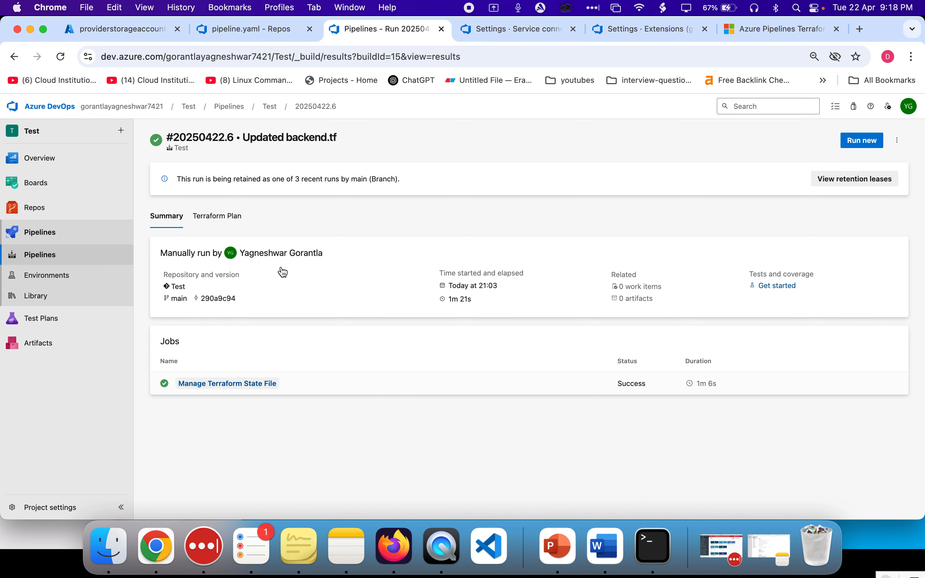
{"action": "left_click", "coordinate": [340, 392]}
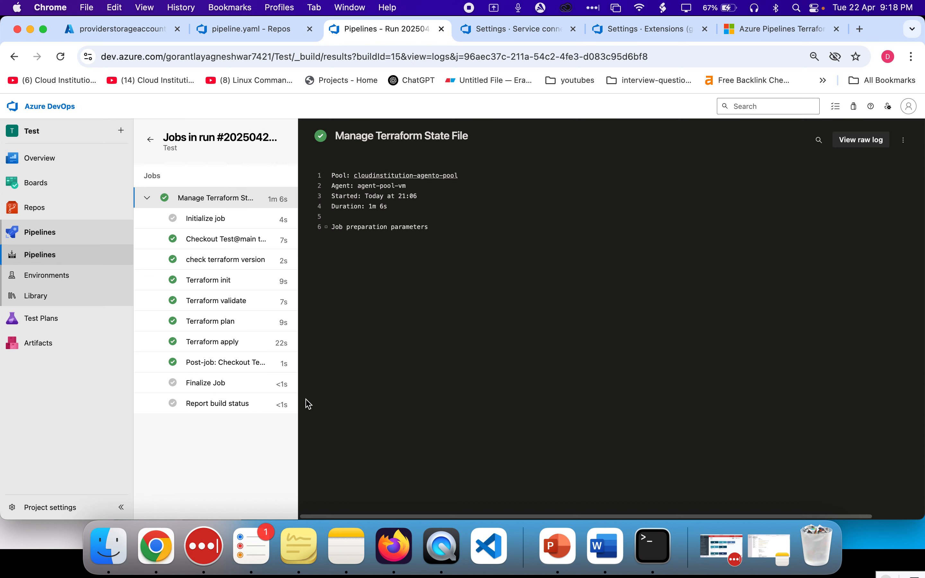
{"action": "left_click", "coordinate": [220, 343]}
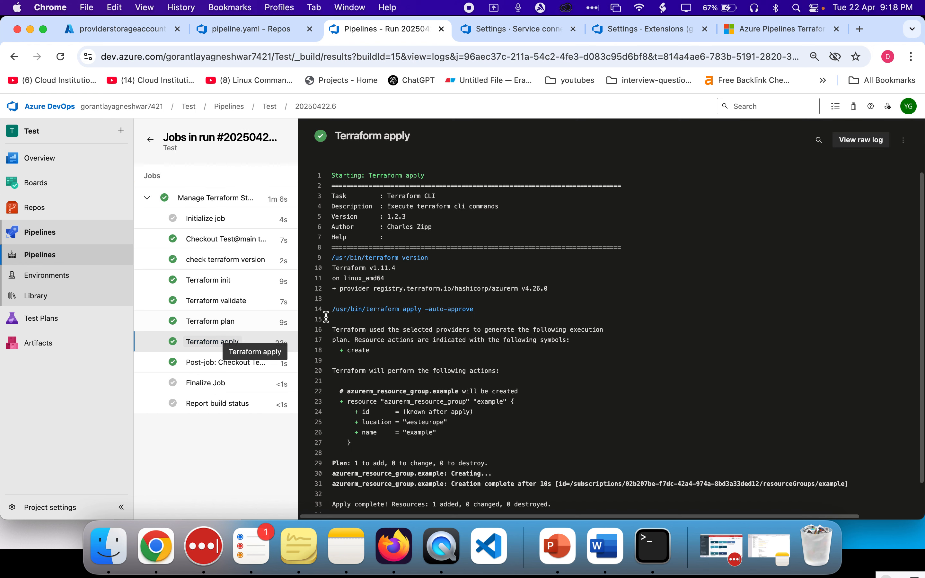
Examine the Terraform apply log output of the earlier successful run
{"action": "scroll", "coordinate": [466, 367], "scroll_direction": "down", "scroll_amount": 1}
{"action": "scroll", "coordinate": [465, 367], "scroll_direction": "up", "scroll_amount": 5}
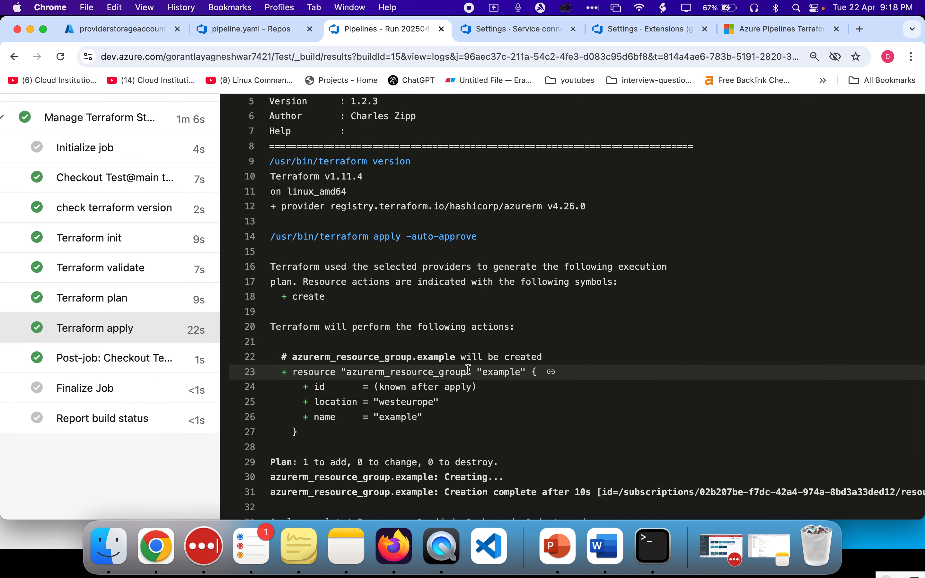
{"action": "scroll", "coordinate": [414, 375], "scroll_direction": "right", "scroll_amount": 5}
{"action": "scroll", "coordinate": [415, 374], "scroll_direction": "left", "scroll_amount": 10}
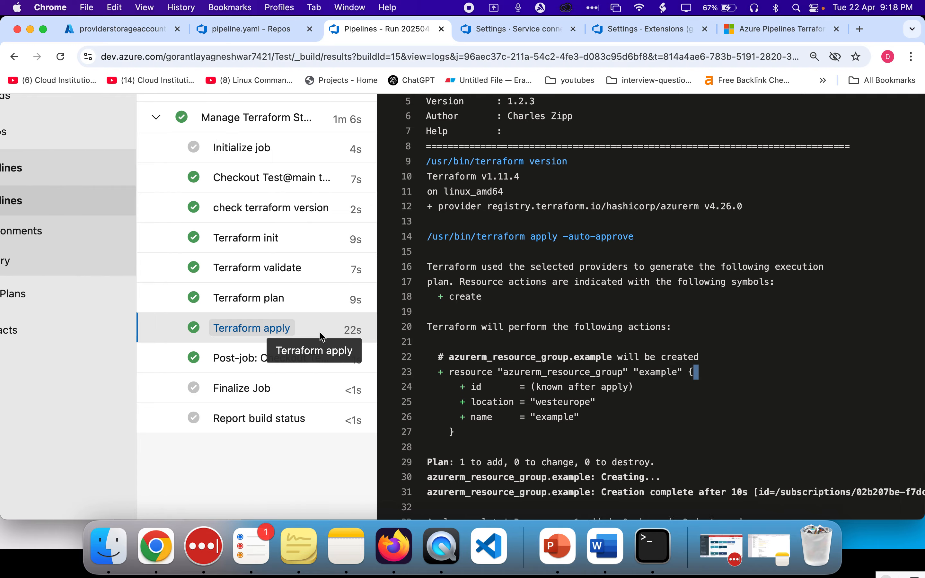
{"action": "scroll", "coordinate": [321, 335], "scroll_direction": "right", "scroll_amount": 10}
{"action": "scroll", "coordinate": [301, 404], "scroll_direction": "down", "scroll_amount": 2}
{"action": "scroll", "coordinate": [302, 404], "scroll_direction": "down", "scroll_amount": 3}
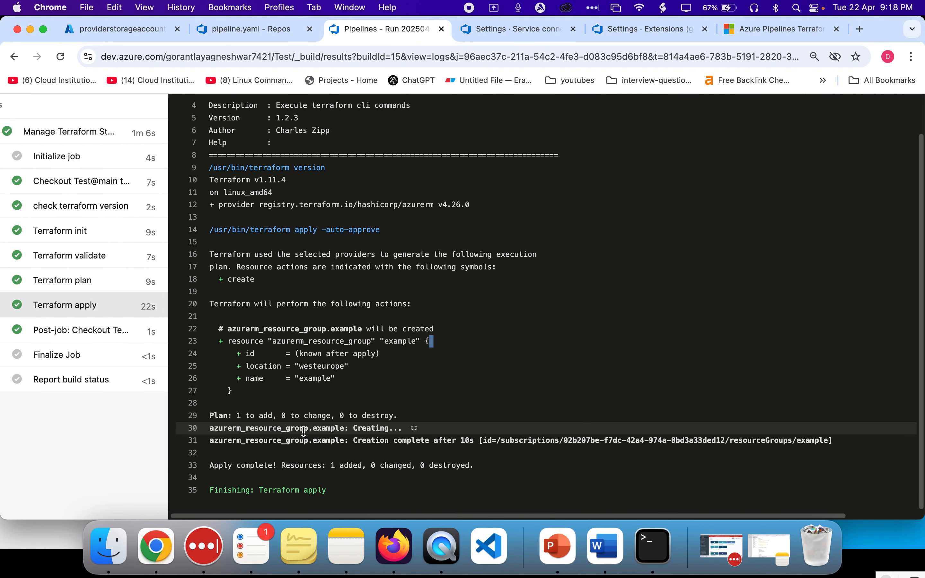
{"action": "scroll", "coordinate": [304, 421], "scroll_direction": "left", "scroll_amount": 5}
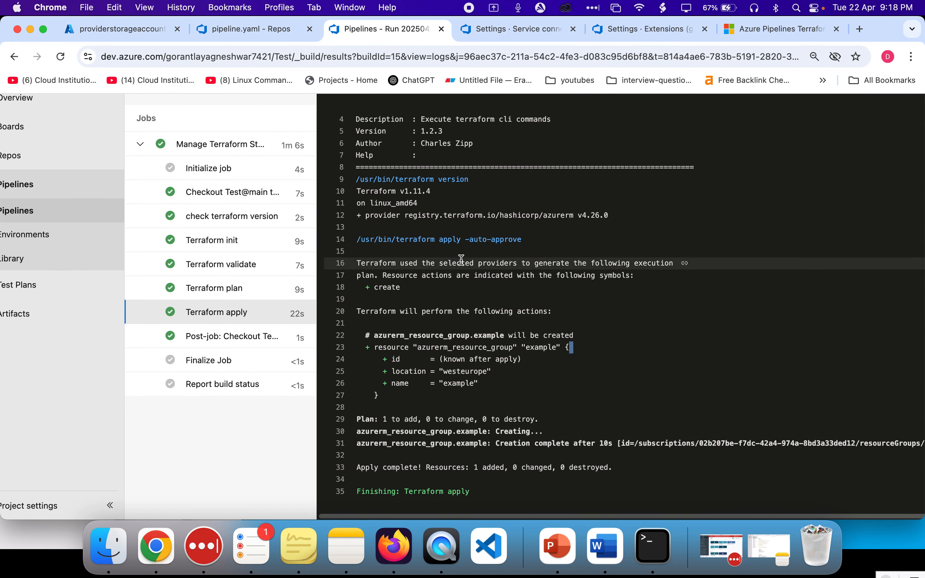
{"action": "left_click", "coordinate": [547, 33]}
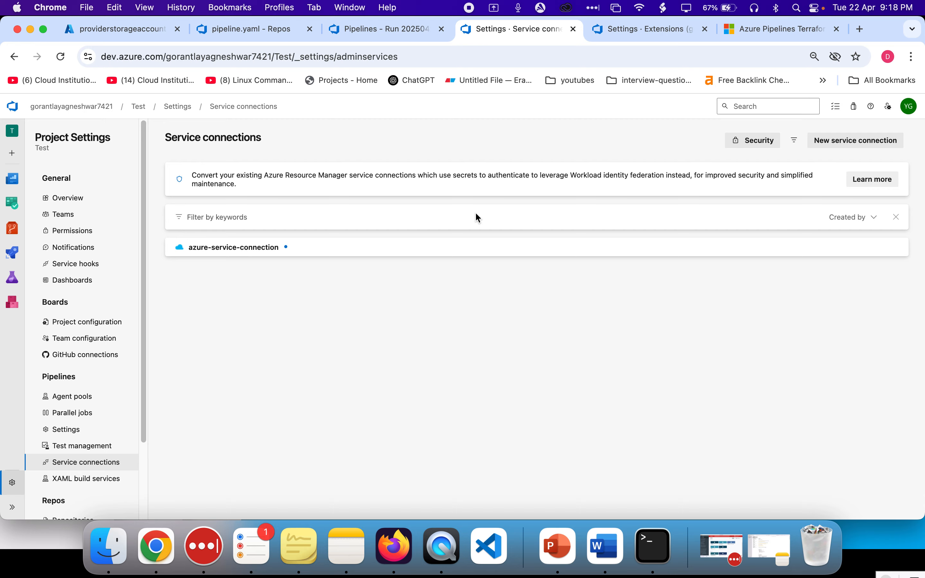
{"action": "left_click", "coordinate": [386, 29]}
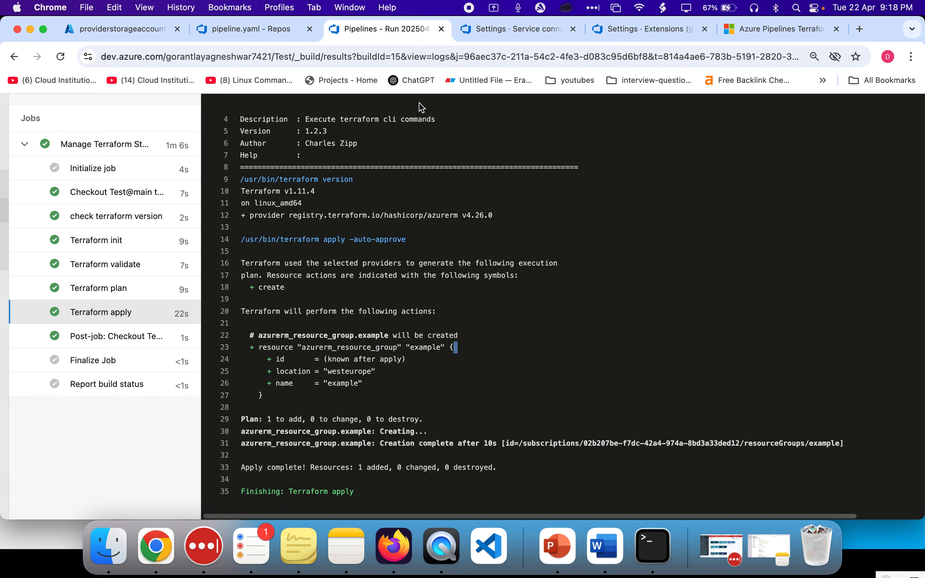
{"action": "left_click", "coordinate": [241, 38]}
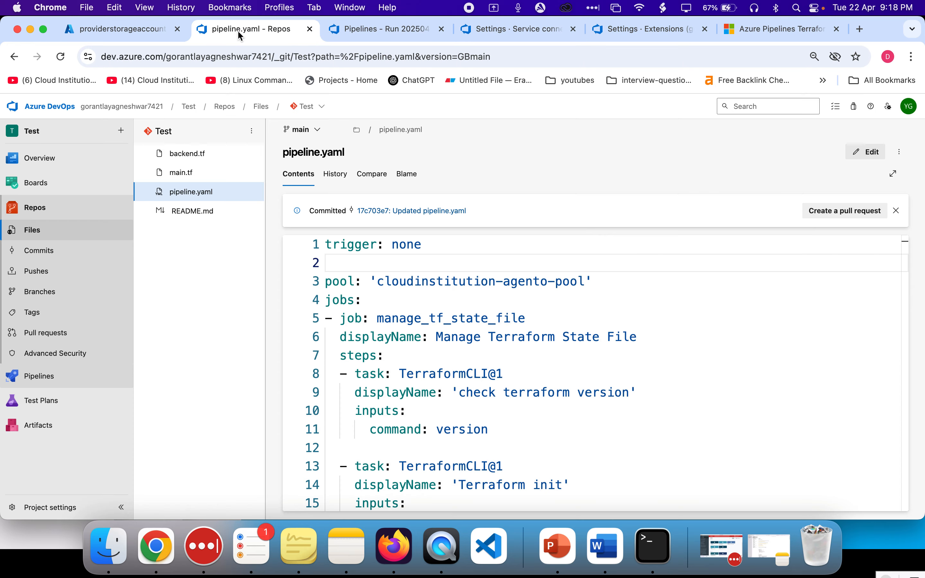
{"action": "left_click", "coordinate": [386, 33]}
{"action": "scroll", "coordinate": [157, 198], "scroll_direction": "left", "scroll_amount": 4}
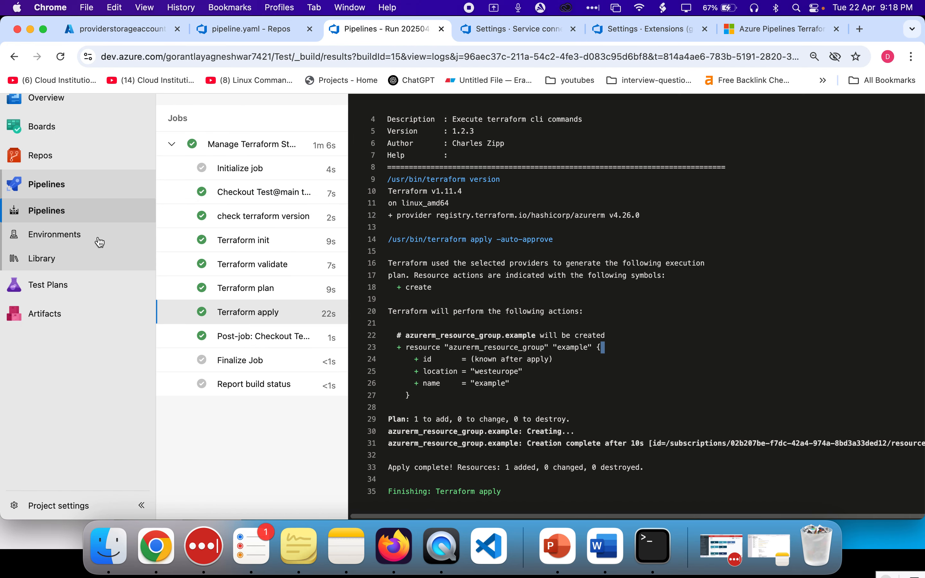
Start a new pipeline from the Test Azure Repos Git repository using the existing /pipeline.yaml file on the main branch
{"action": "left_click", "coordinate": [48, 180], "text": "super"}
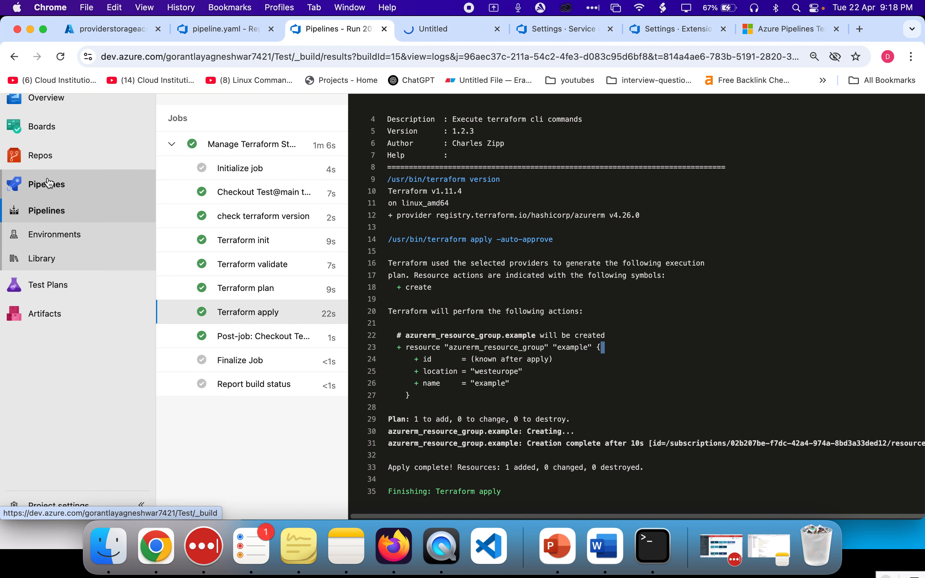
{"action": "left_click", "coordinate": [432, 30]}
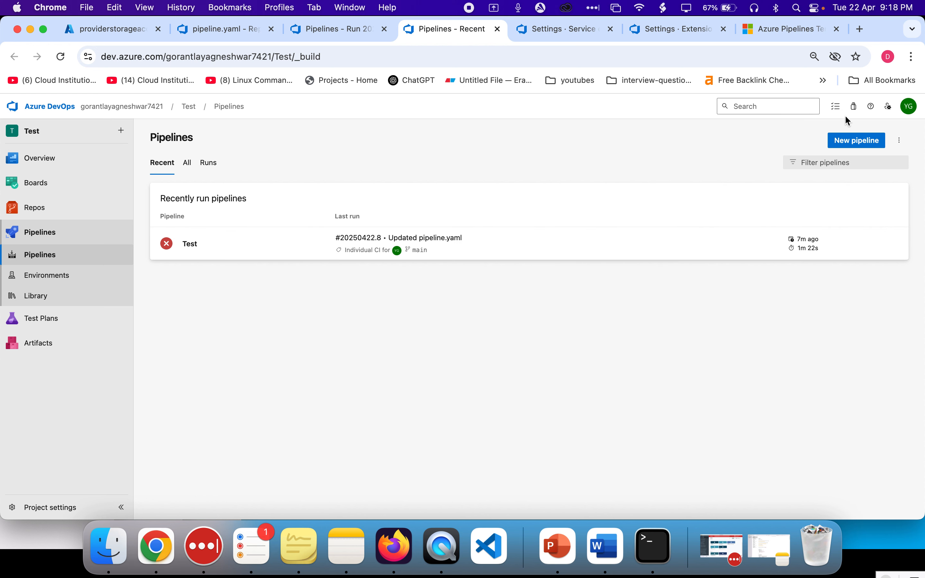
{"action": "left_click", "coordinate": [855, 142]}
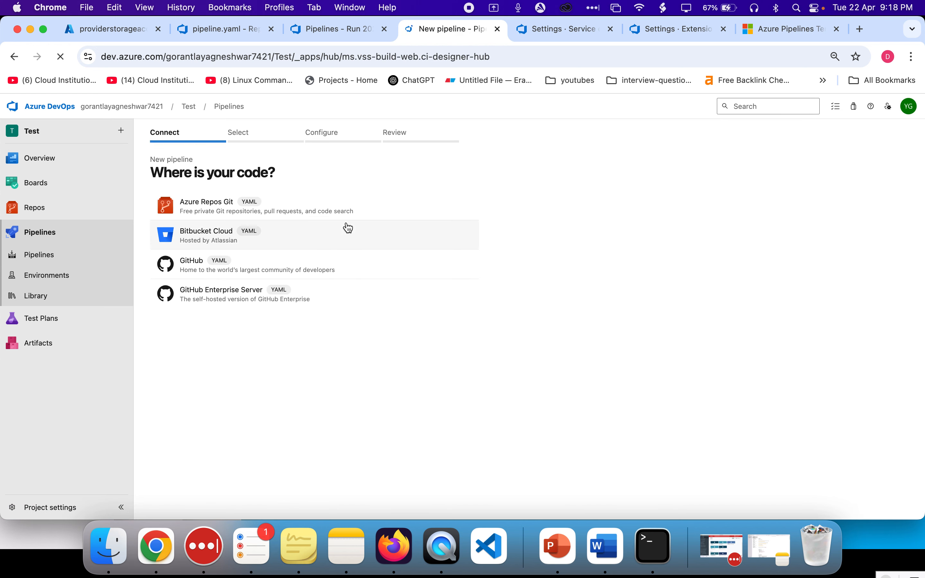
{"action": "left_click", "coordinate": [290, 220]}
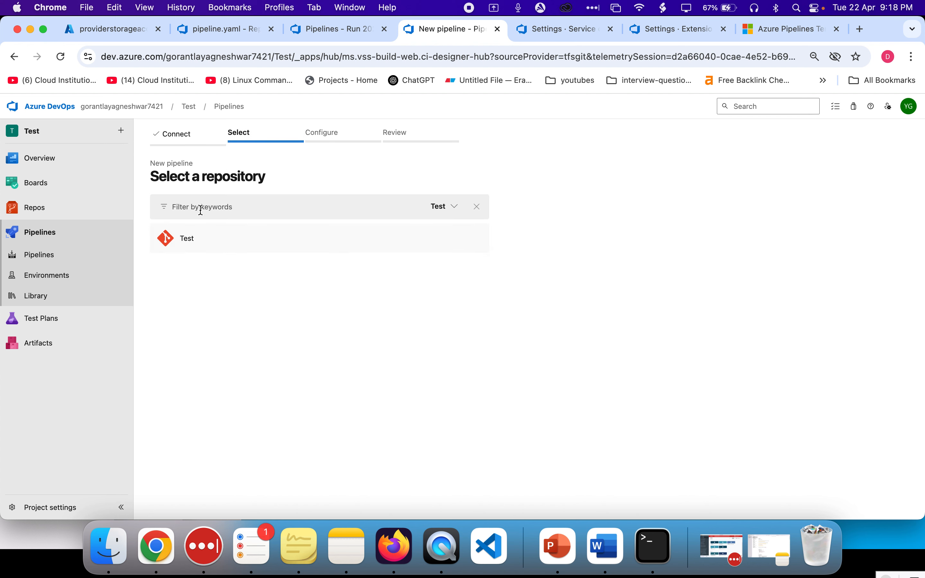
{"action": "left_click", "coordinate": [227, 238]}
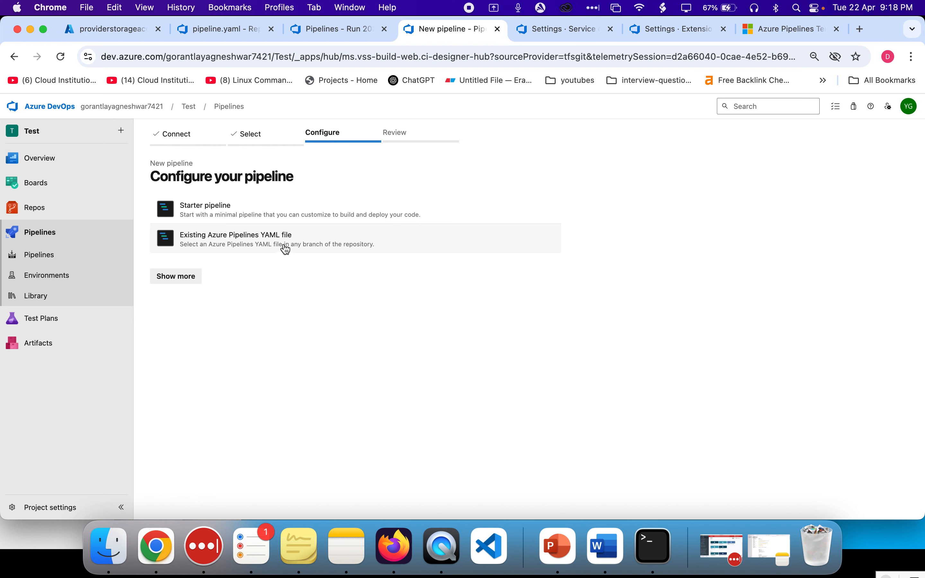
{"action": "left_click", "coordinate": [227, 246]}
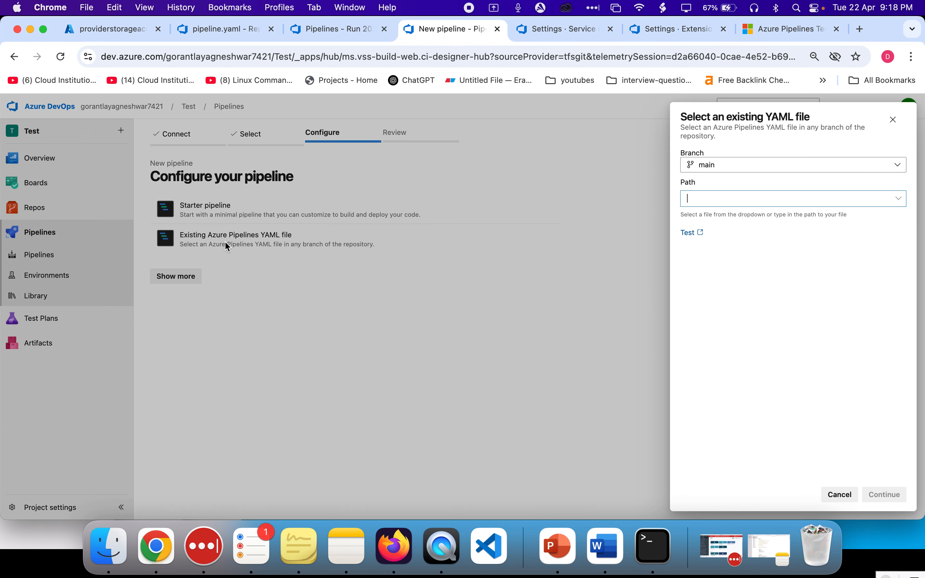
{"action": "left_click", "coordinate": [900, 201]}
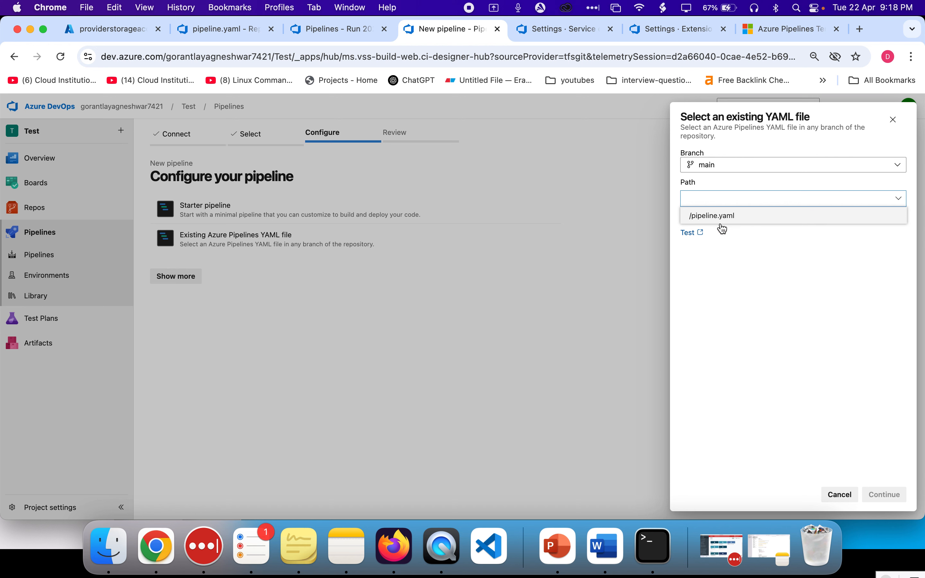
{"action": "left_click", "coordinate": [706, 218]}
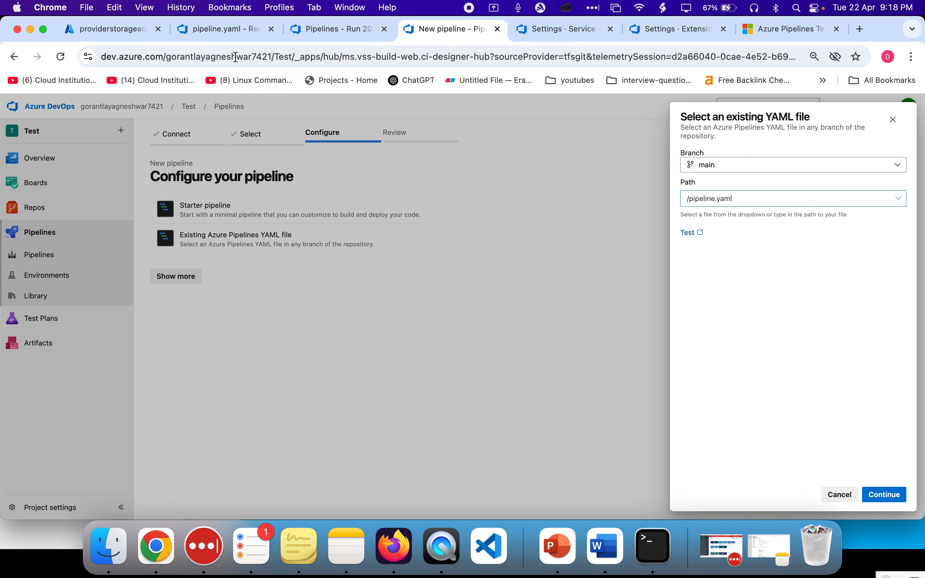
{"action": "left_click", "coordinate": [224, 38]}
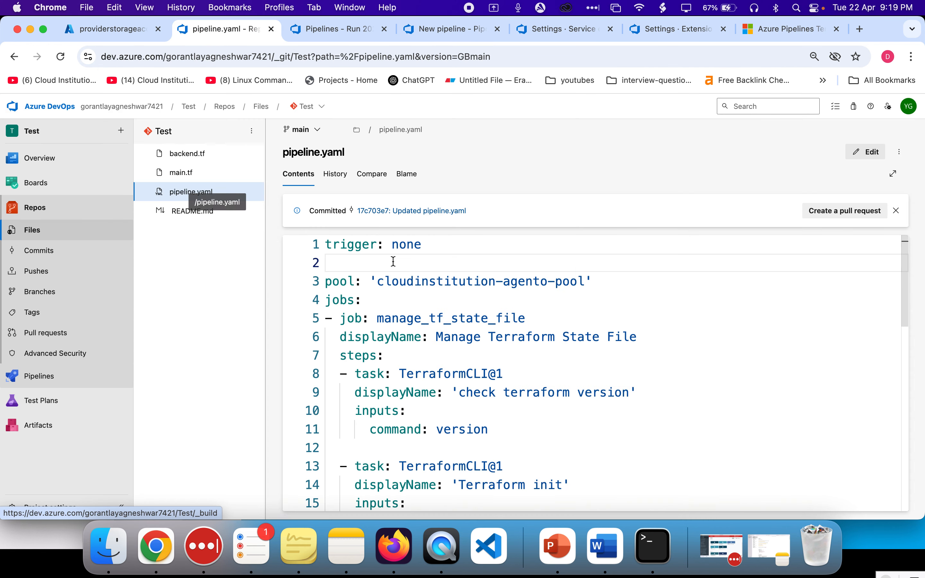
{"action": "scroll", "coordinate": [393, 264], "scroll_direction": "down", "scroll_amount": 10}
{"action": "scroll", "coordinate": [393, 271], "scroll_direction": "up", "scroll_amount": 10}
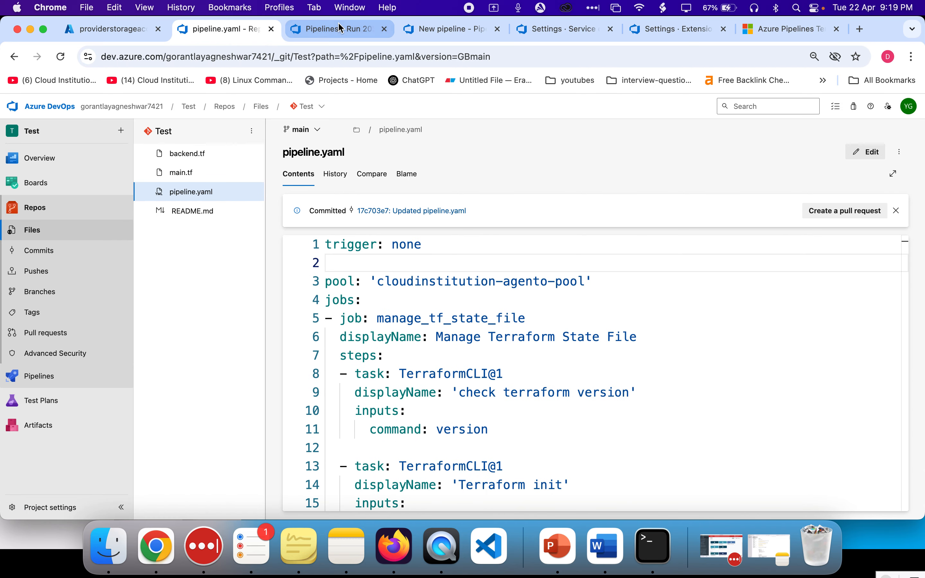
{"action": "left_click", "coordinate": [339, 29]}
{"action": "left_click", "coordinate": [431, 30]}
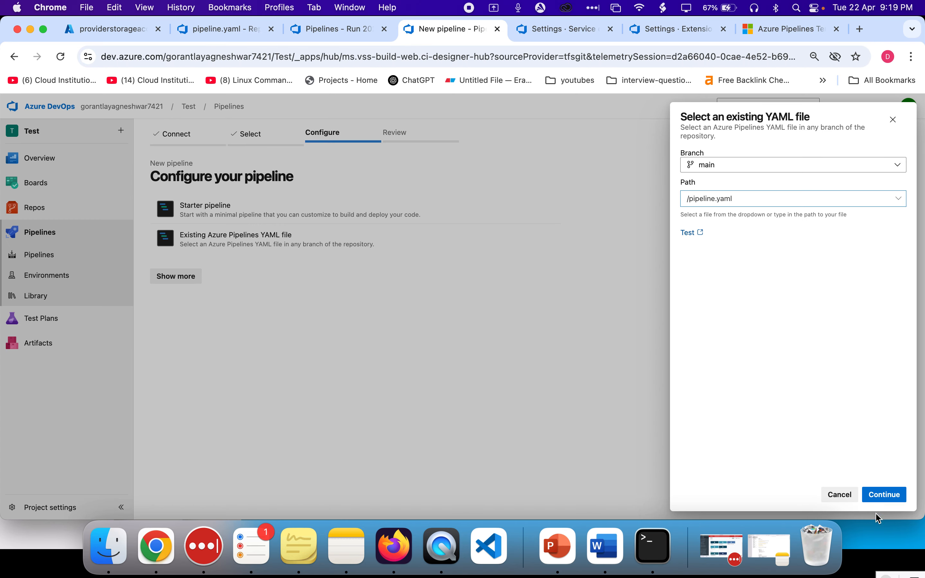
Continue to the pipeline YAML review, check the backend settings, and run the new pipeline
{"action": "left_click", "coordinate": [884, 494]}
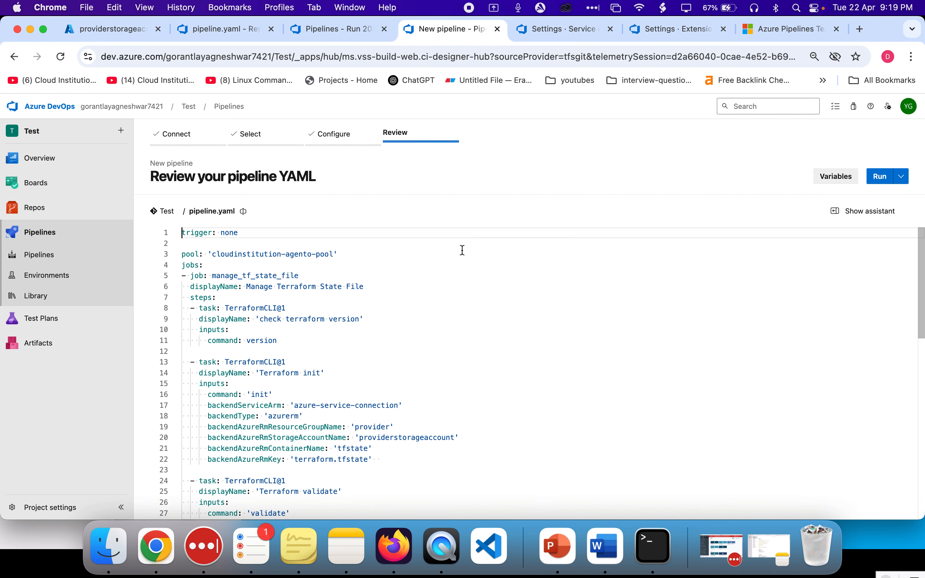
{"action": "scroll", "coordinate": [432, 320], "scroll_direction": "down", "scroll_amount": 15}
{"action": "scroll", "coordinate": [432, 320], "scroll_direction": "up", "scroll_amount": 15}
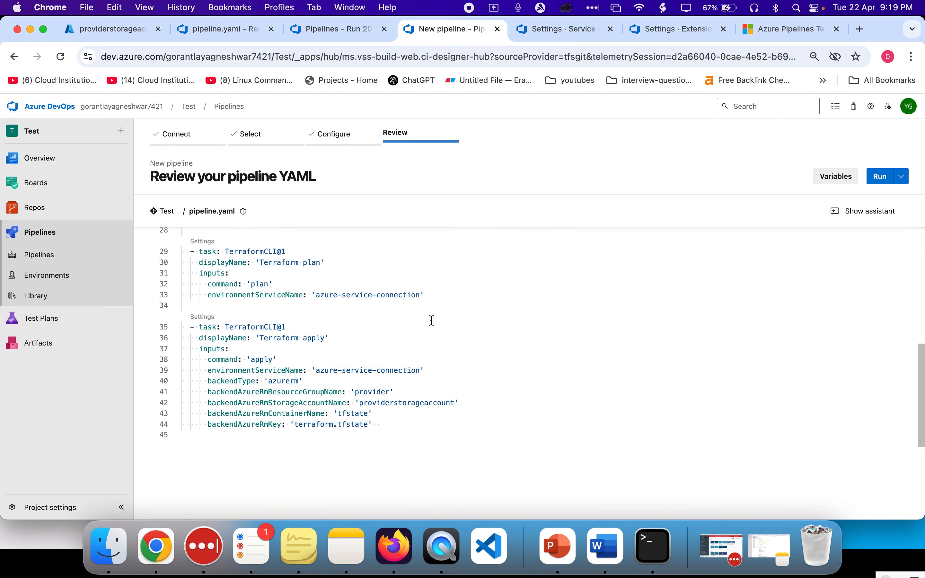
{"action": "scroll", "coordinate": [394, 339], "scroll_direction": "up", "scroll_amount": 1}
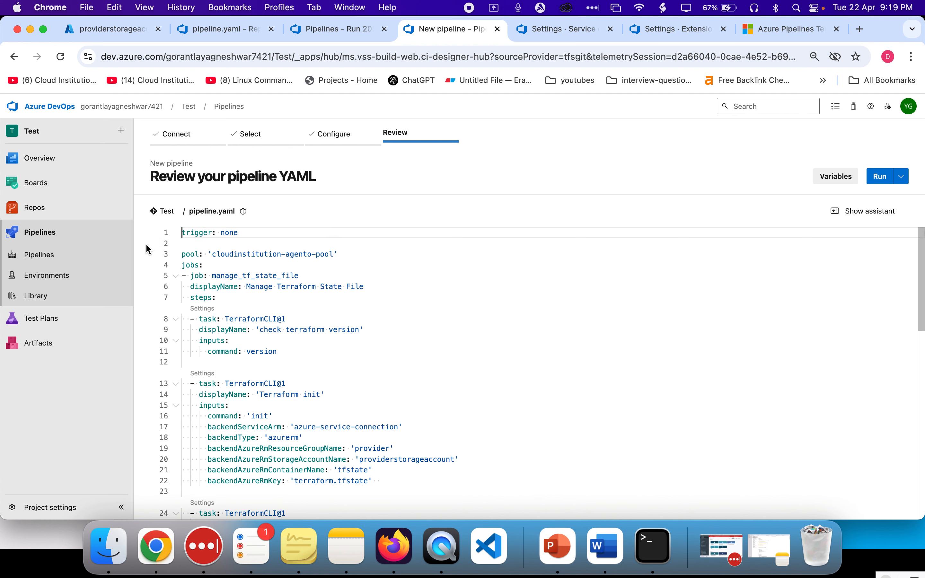
{"action": "scroll", "coordinate": [311, 368], "scroll_direction": "down", "scroll_amount": 12}
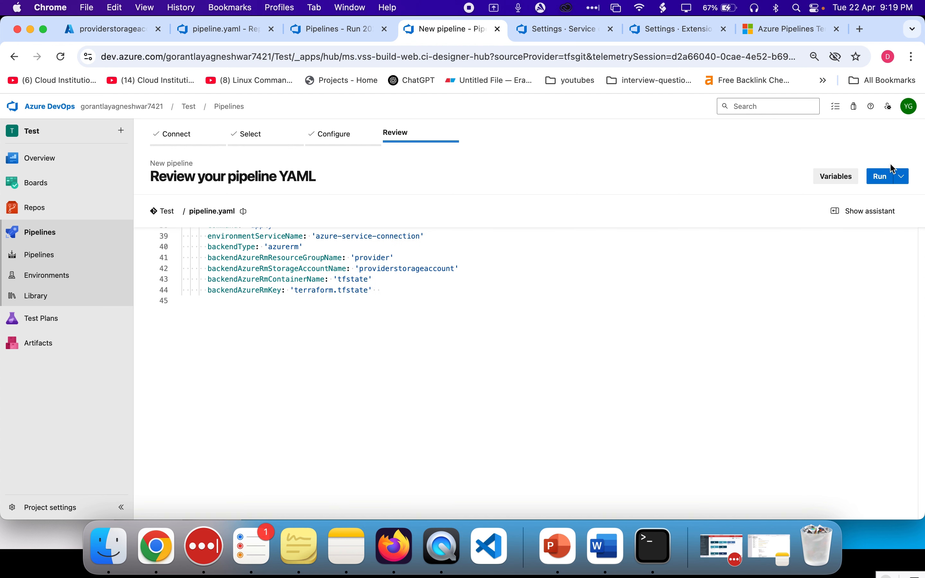
{"action": "left_click", "coordinate": [884, 177]}
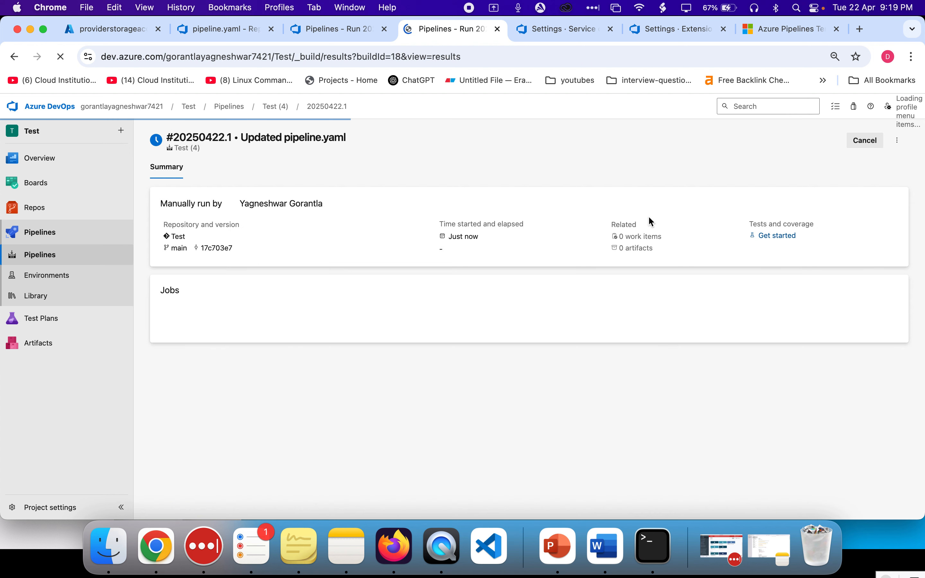
Open the new run's job log and review the earlier run's Terraform plan log for comparison
{"action": "left_click", "coordinate": [293, 337]}
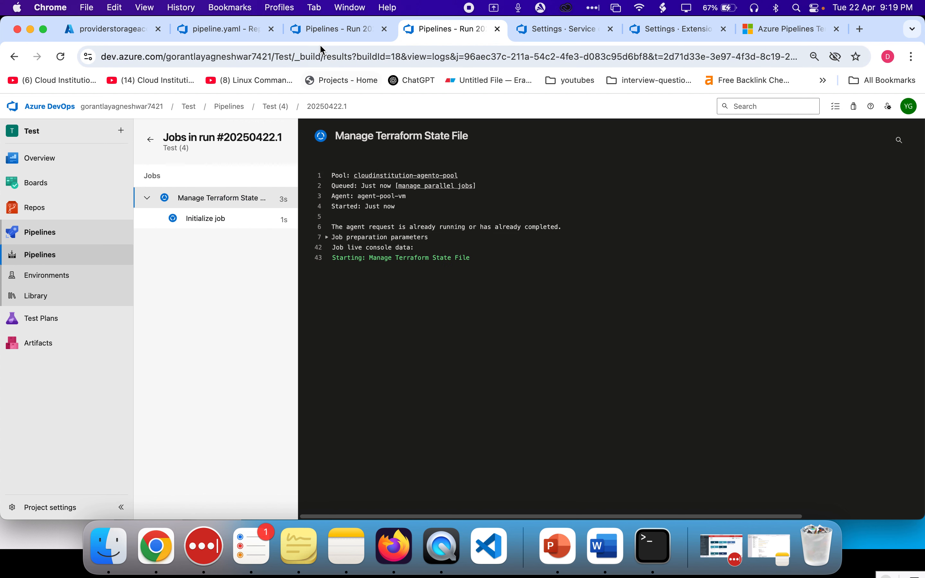
{"action": "left_click", "coordinate": [316, 30]}
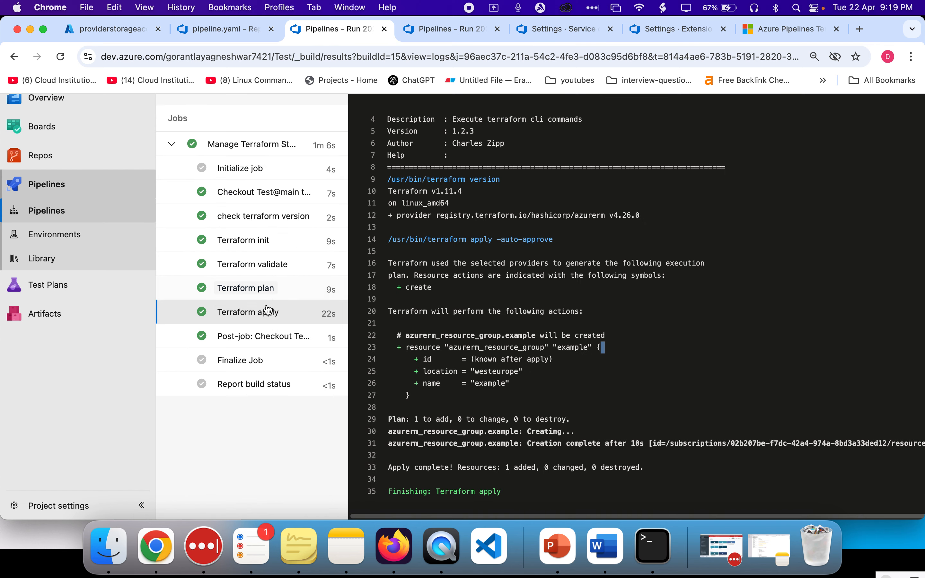
{"action": "left_click", "coordinate": [257, 289]}
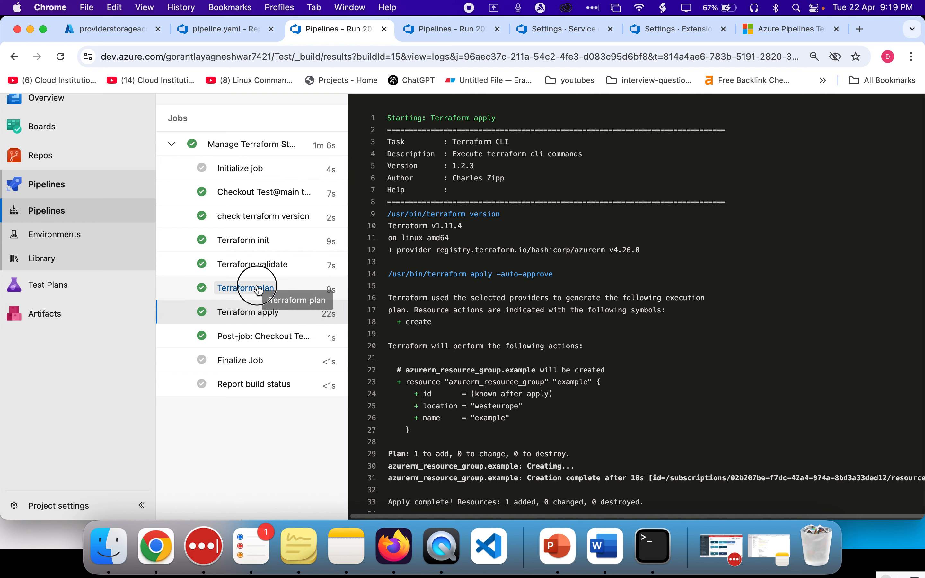
{"action": "scroll", "coordinate": [463, 361], "scroll_direction": "down", "scroll_amount": 2}
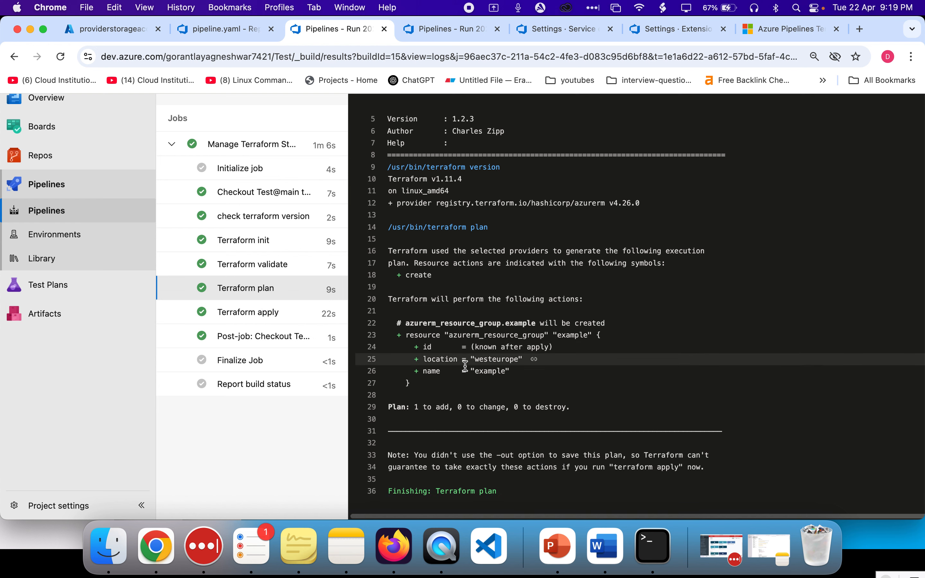
{"action": "scroll", "coordinate": [459, 370], "scroll_direction": "right", "scroll_amount": 3}
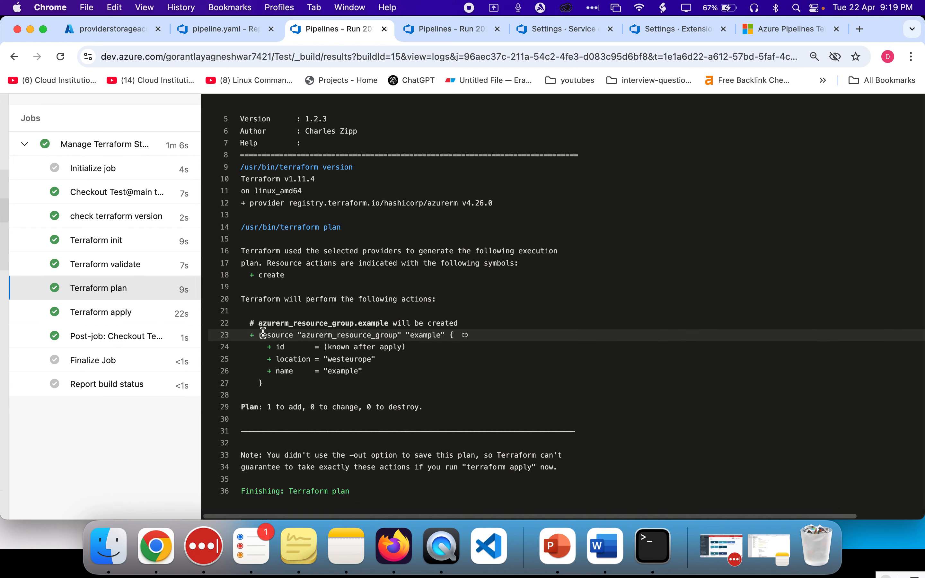
{"action": "left_click_drag", "start_coordinate": [242, 335], "coordinate": [267, 383]}
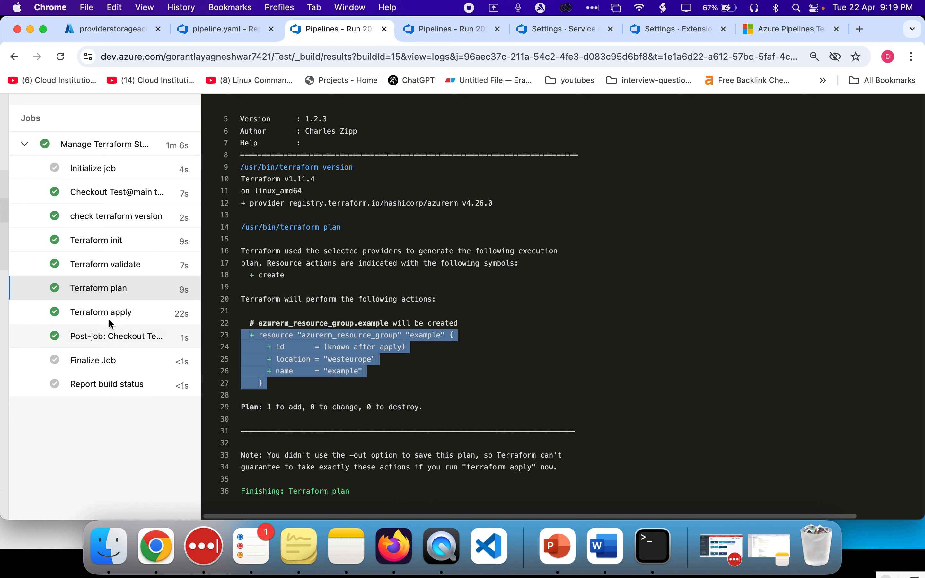
{"action": "left_click", "coordinate": [111, 321]}
{"action": "scroll", "coordinate": [293, 354], "scroll_direction": "down", "scroll_amount": 2}
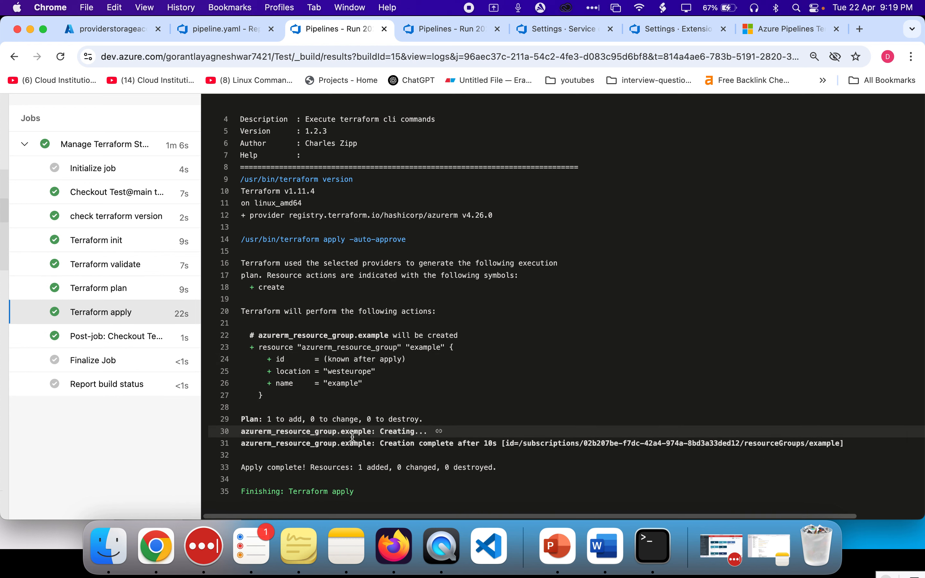
{"action": "scroll", "coordinate": [353, 436], "scroll_direction": "left", "scroll_amount": 3}
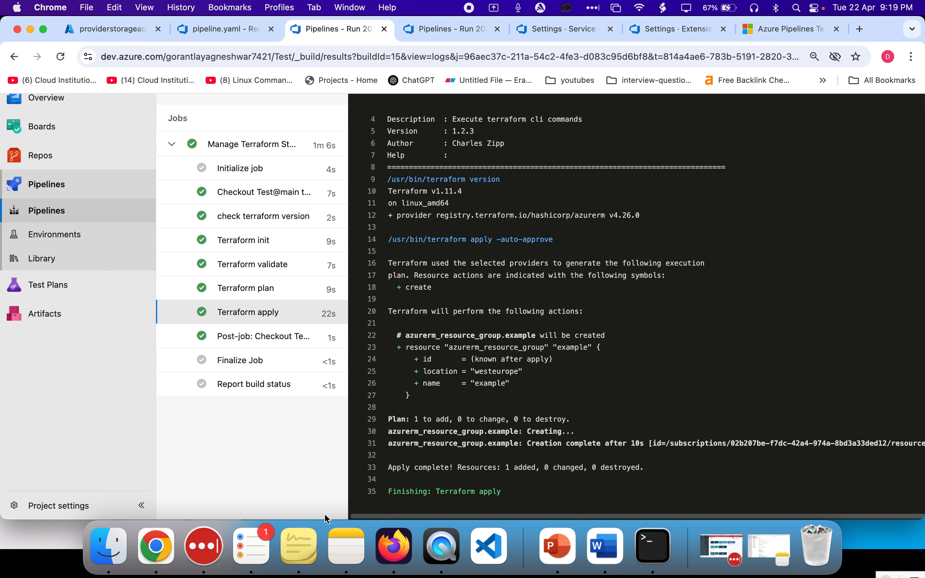
Review the apply task's backend settings in pipeline.yaml and the resource group definition in main.tf
{"action": "left_click", "coordinate": [241, 31]}
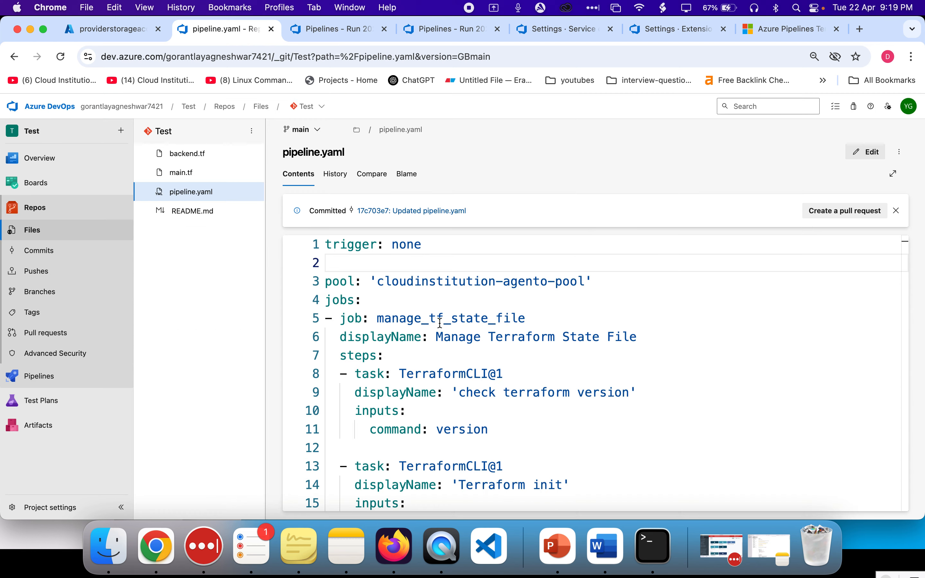
{"action": "scroll", "coordinate": [441, 323], "scroll_direction": "down", "scroll_amount": 10}
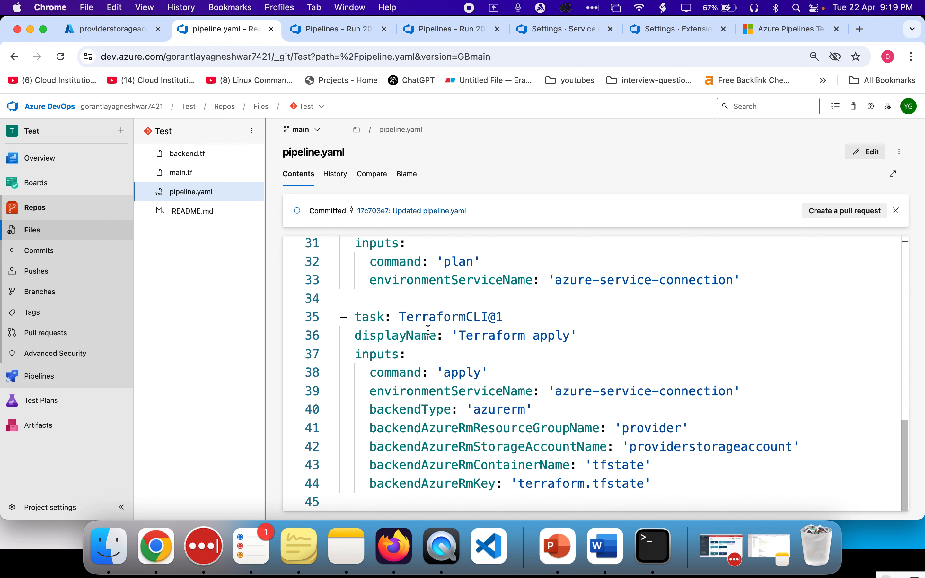
{"action": "left_click", "coordinate": [205, 175]}
{"action": "scroll", "coordinate": [420, 340], "scroll_direction": "down", "scroll_amount": 1}
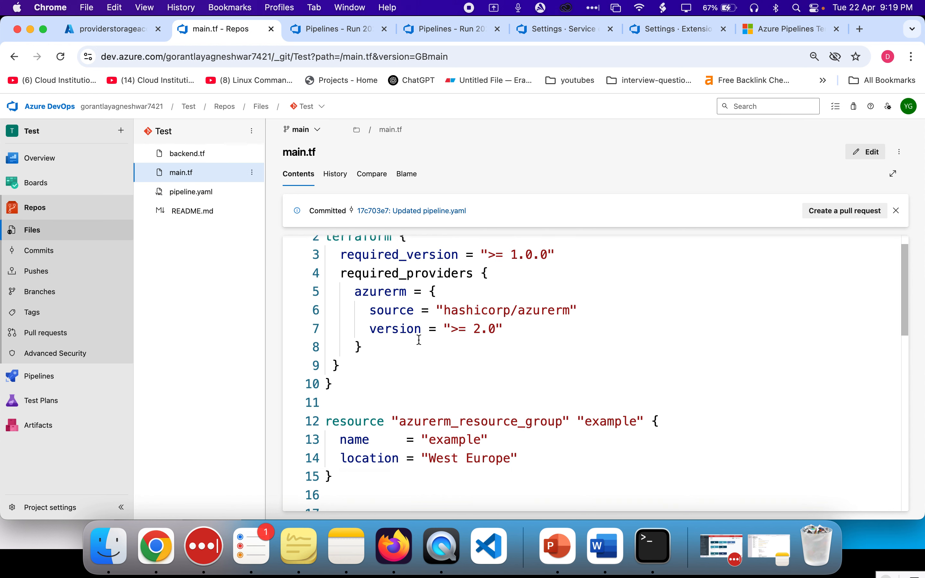
{"action": "scroll", "coordinate": [419, 339], "scroll_direction": "down", "scroll_amount": 3}
{"action": "left_click_drag", "start_coordinate": [378, 333], "coordinate": [322, 263]}
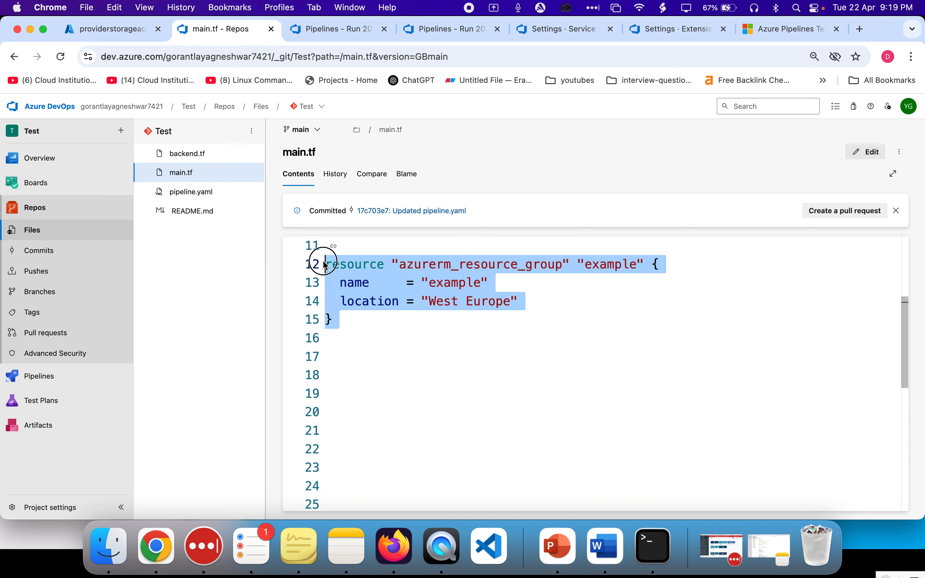
{"action": "double_click", "coordinate": [477, 282]}
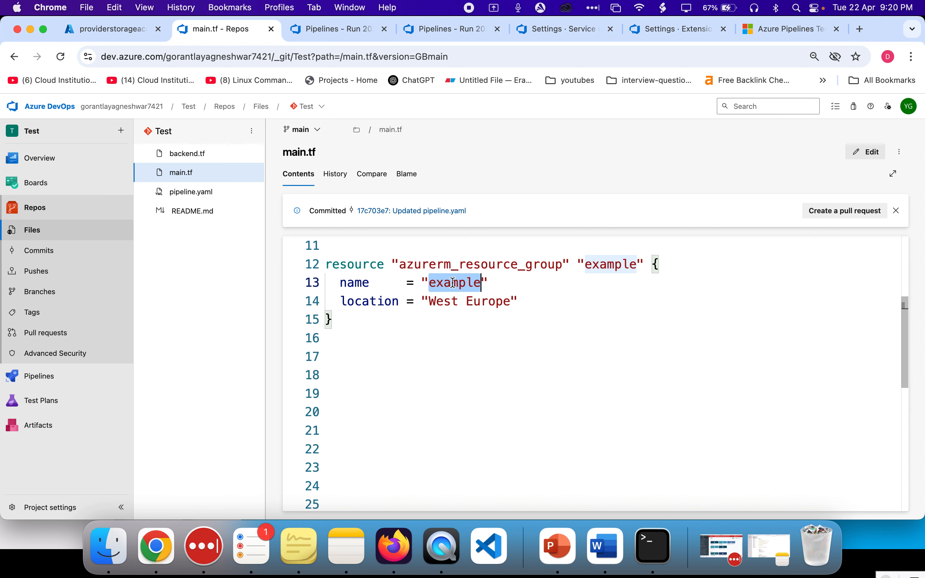
{"action": "left_click_drag", "start_coordinate": [429, 301], "coordinate": [511, 301]}
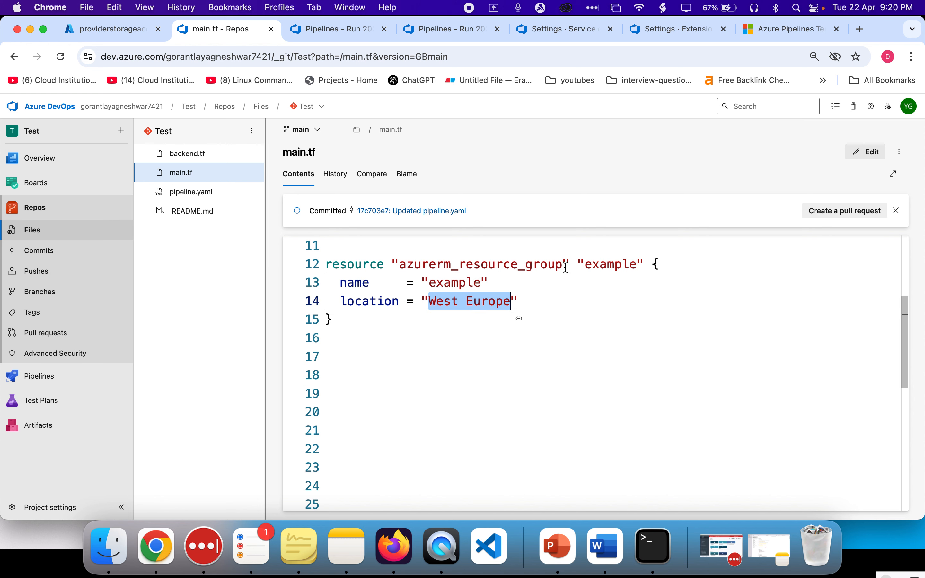
Check the resource groups list in the Azure portal against the example resource group defined in main.tf
{"action": "left_click", "coordinate": [84, 30]}
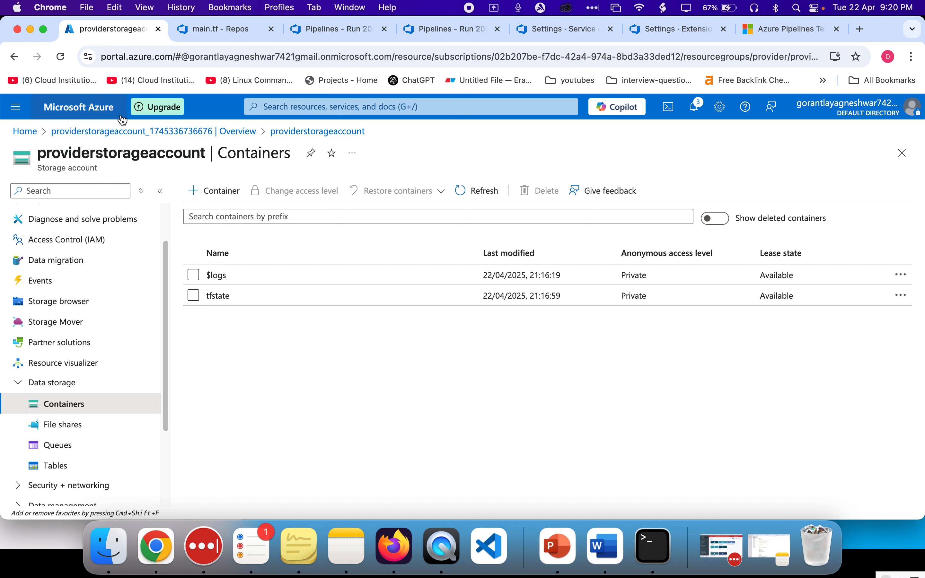
{"action": "left_click", "coordinate": [38, 132]}
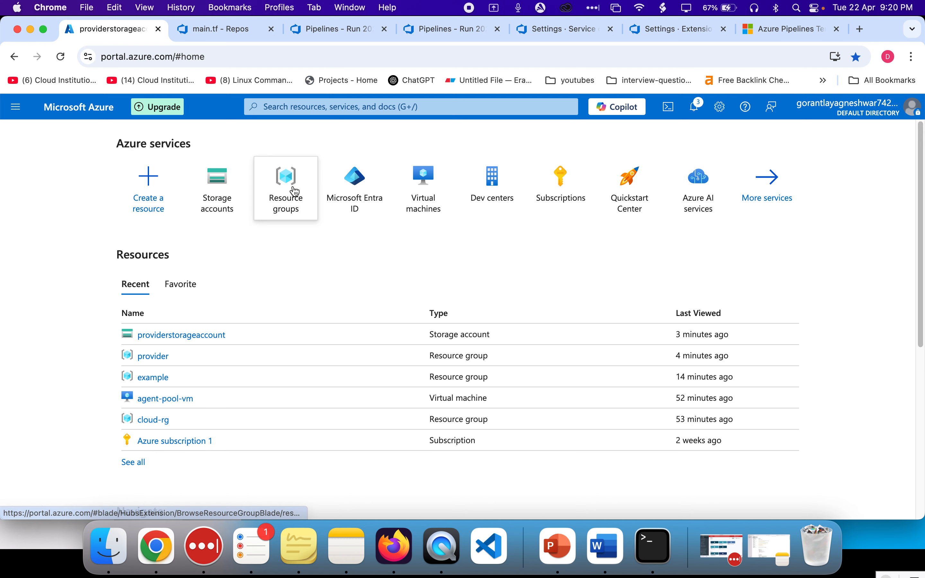
{"action": "left_click", "coordinate": [293, 190]}
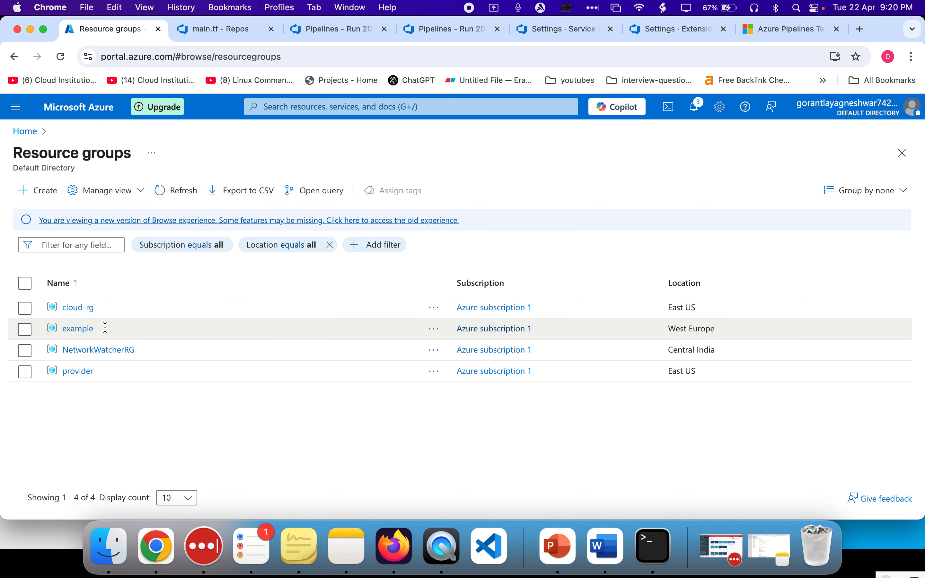
{"action": "double_click", "coordinate": [106, 328]}
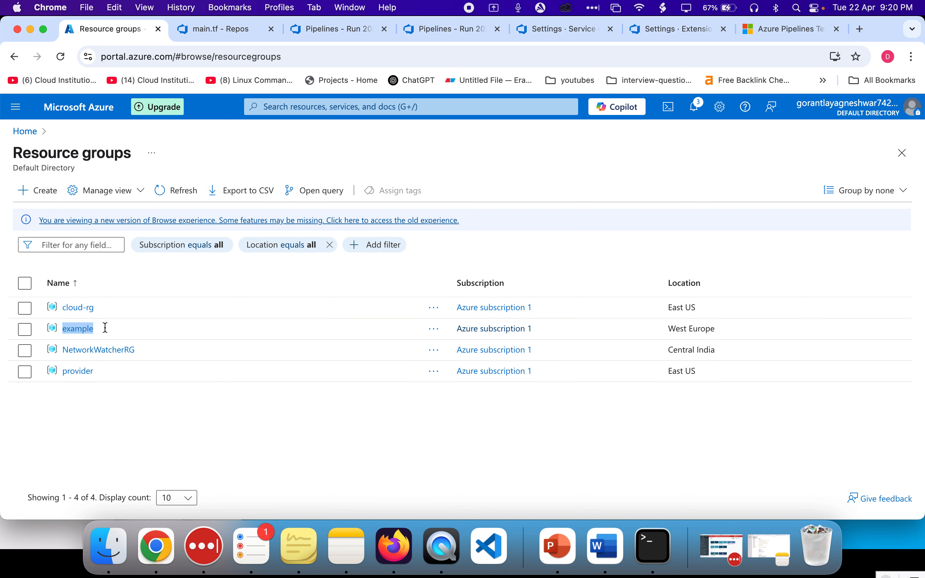
{"action": "double_click", "coordinate": [105, 327]}
{"action": "left_click", "coordinate": [468, 450]}
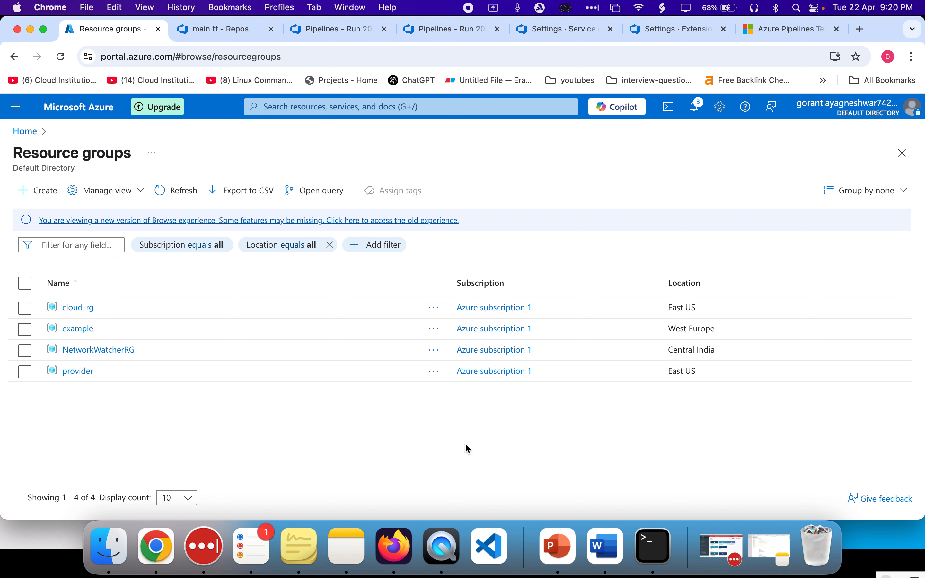
{"action": "left_click", "coordinate": [345, 30]}
{"action": "left_click", "coordinate": [216, 29]}
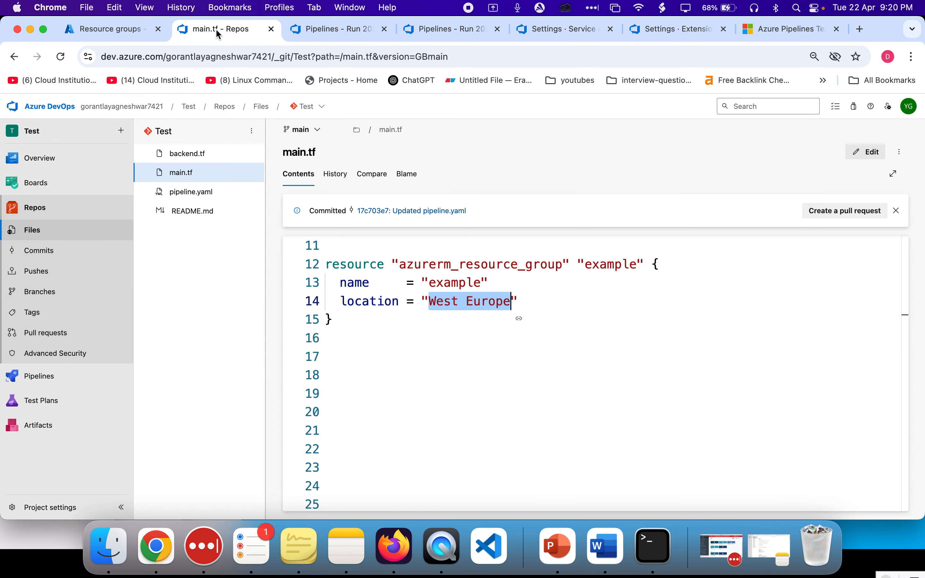
{"action": "scroll", "coordinate": [393, 368], "scroll_direction": "up", "scroll_amount": 5}
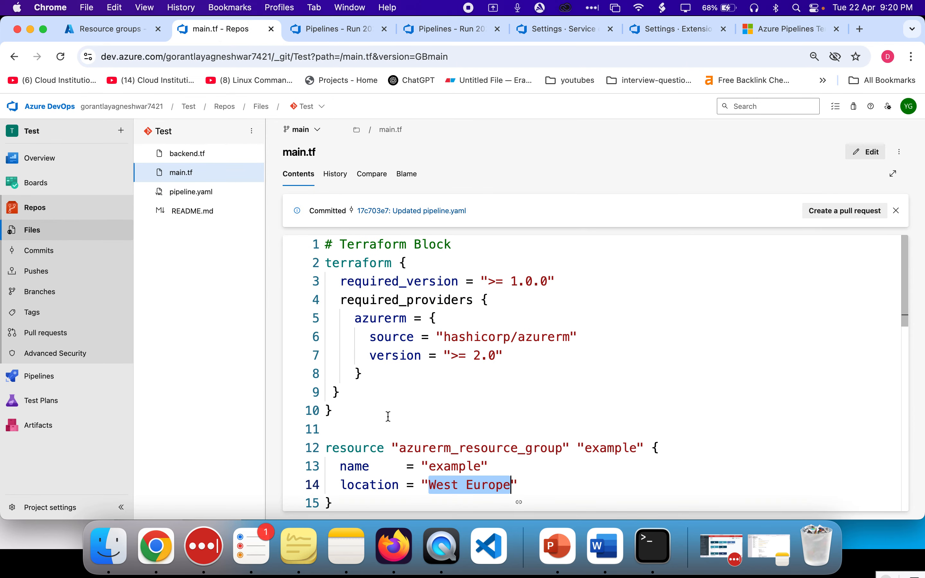